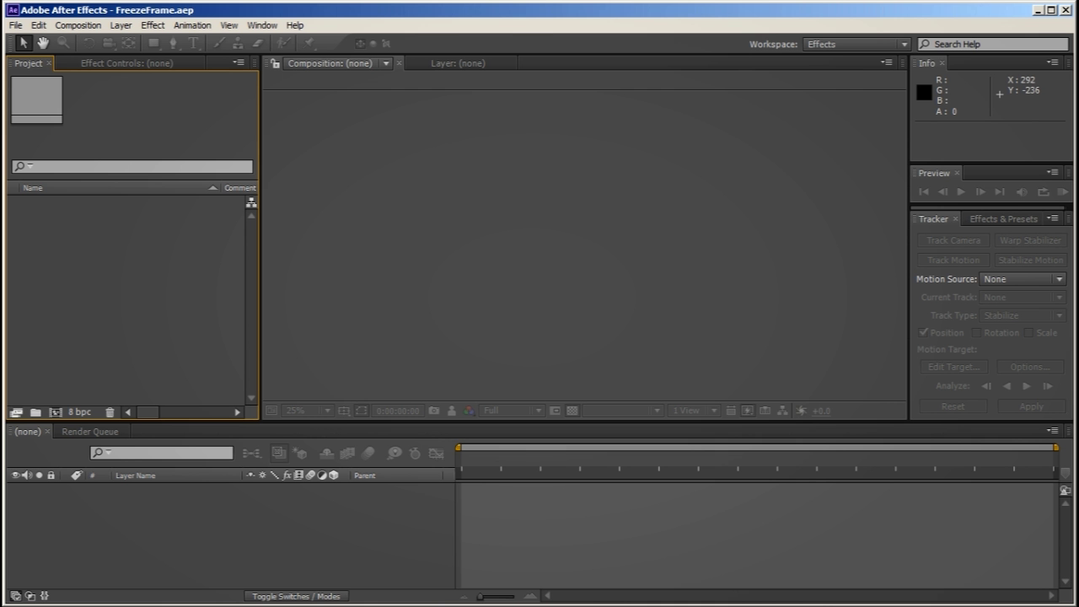
Import GOPR3240.MP4 from the Skate Park 2 video folder and conform its frame rate to 29.97 frames per second
{"action": "key", "text": "alt+Tab"}
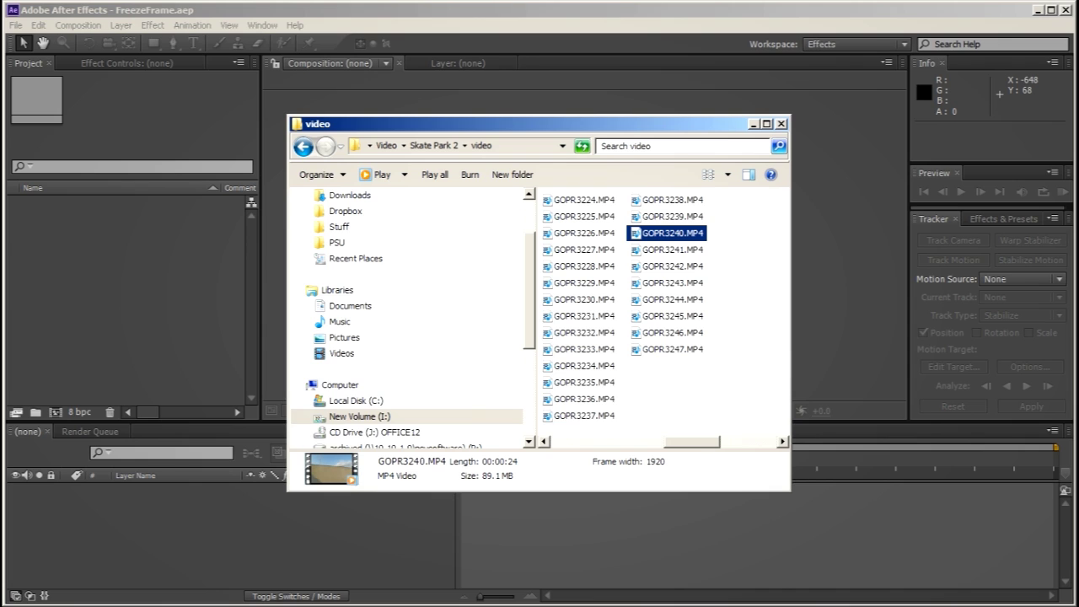
{"action": "left_click_drag", "start_coordinate": [475, 175], "coordinate": [153, 241]}
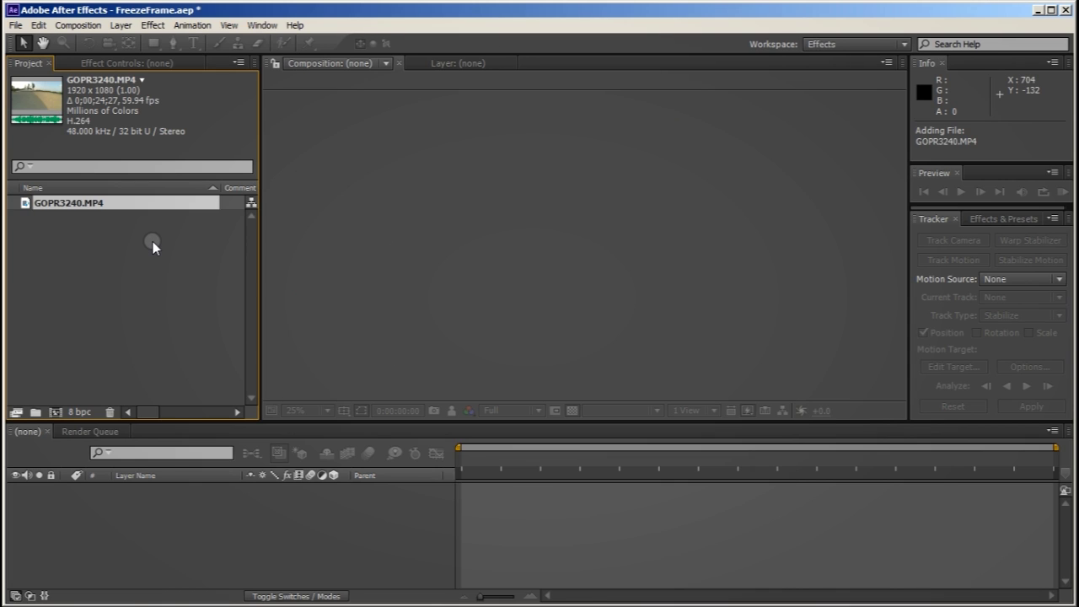
{"action": "right_click", "coordinate": [79, 205]}
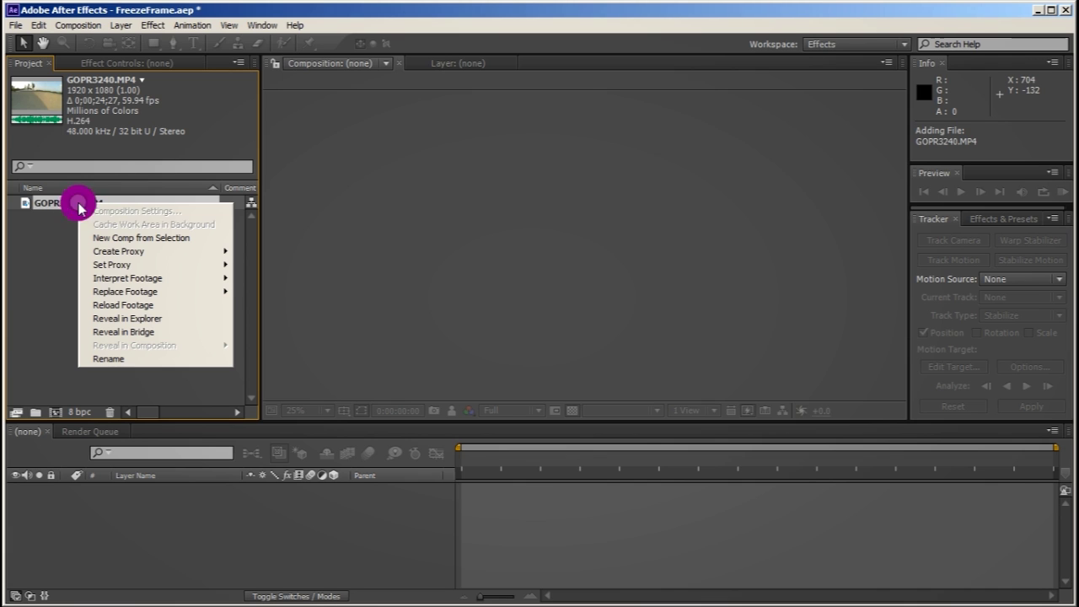
{"action": "mouse_move", "coordinate": [99, 279]}
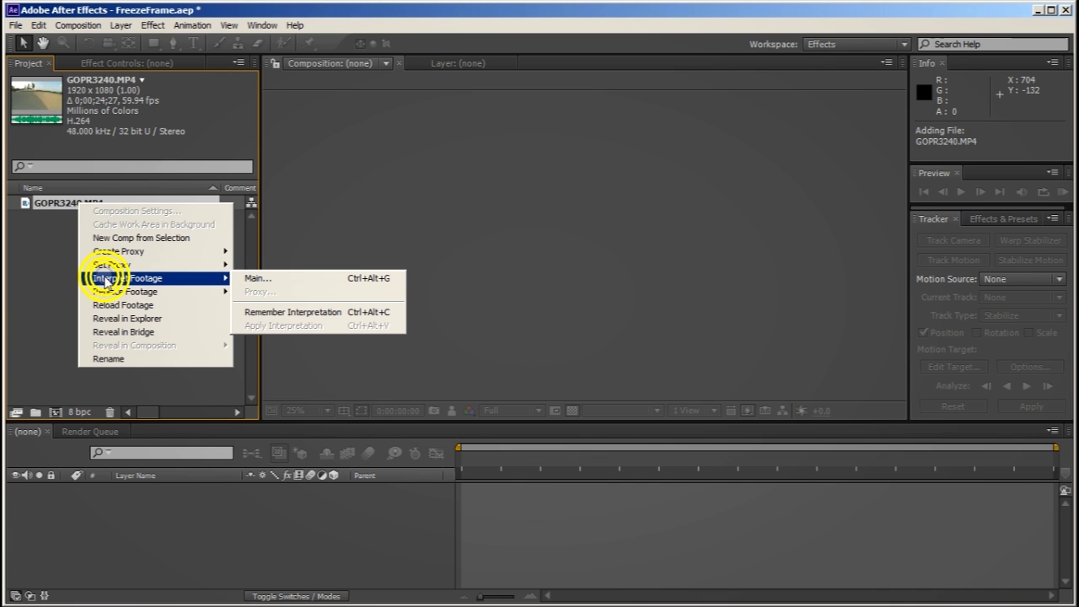
{"action": "left_click", "coordinate": [258, 279]}
{"action": "type", "text": "29"}
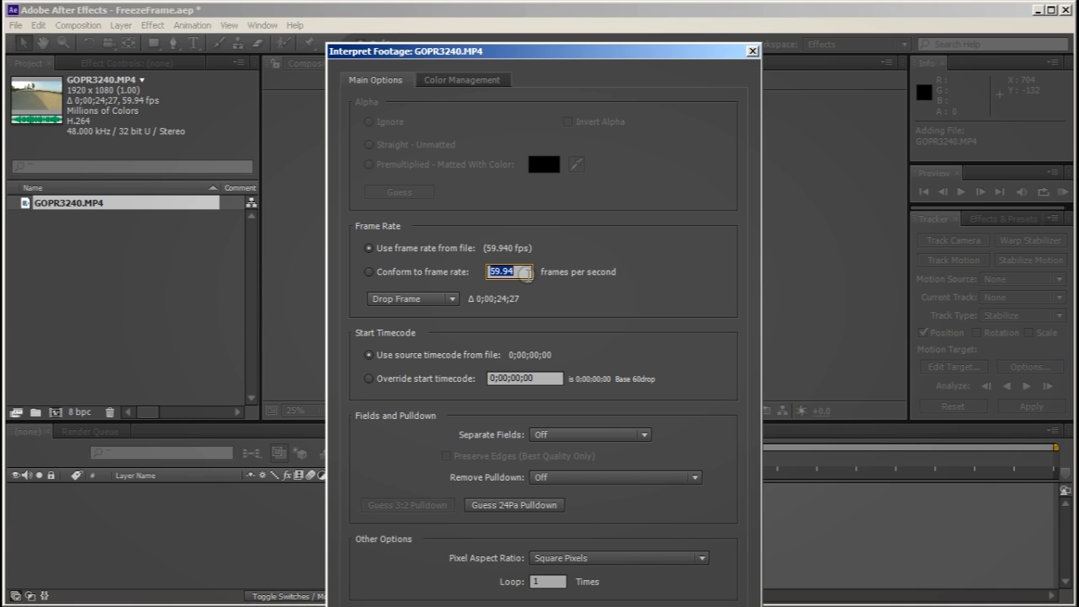
{"action": "type", "text": ".97"}
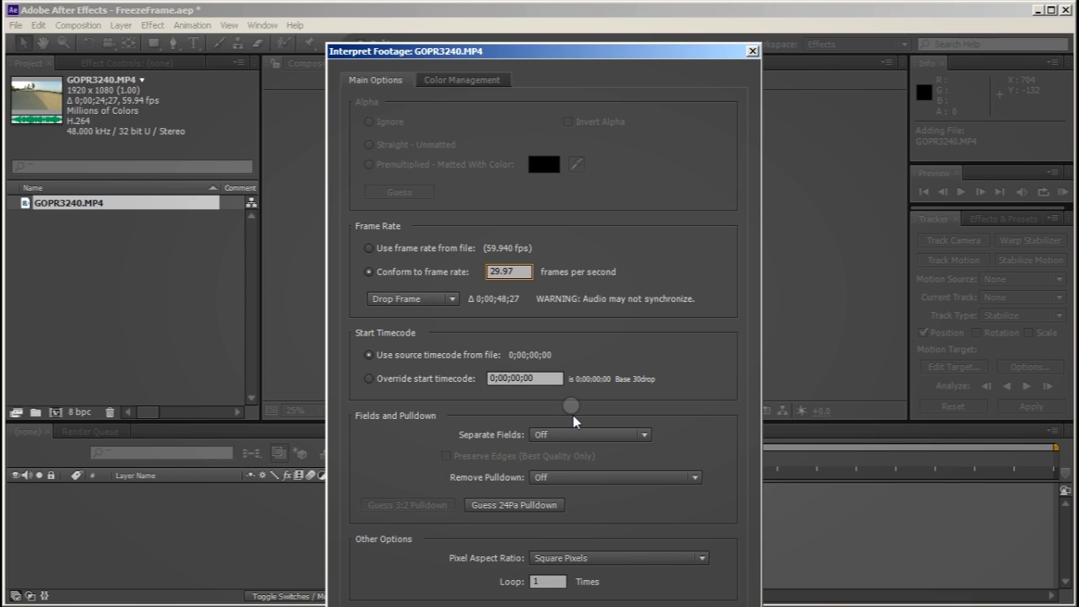
{"action": "key", "text": "Return"}
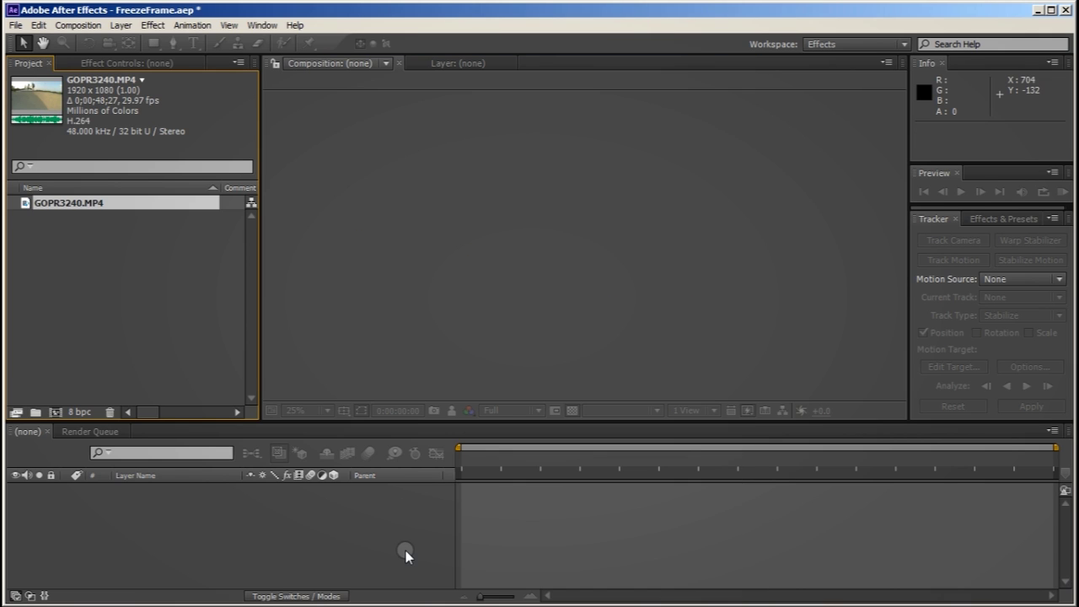
Create a composition from the GOPR3240.MP4 footage and trim it to the work area from 0;00;16;02 to 0;00;20;22
{"action": "left_click", "coordinate": [55, 413]}
{"action": "left_click", "coordinate": [27, 489]}
{"action": "left_click_drag", "start_coordinate": [461, 458], "coordinate": [604, 465]}
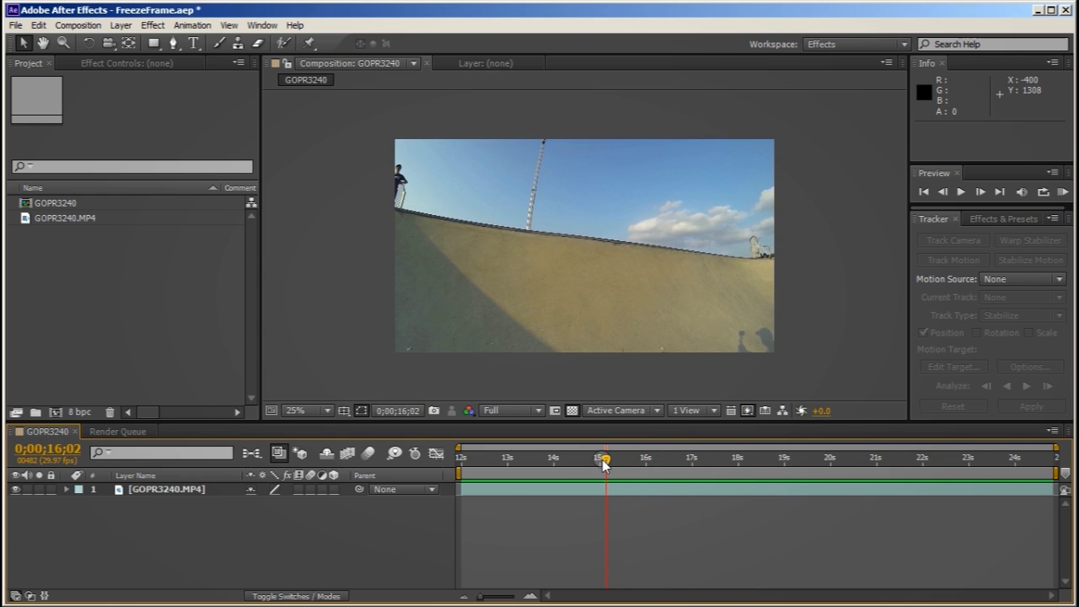
{"action": "key", "text": "b"}
{"action": "left_click_drag", "start_coordinate": [604, 462], "coordinate": [825, 476]}
{"action": "key", "text": "n"}
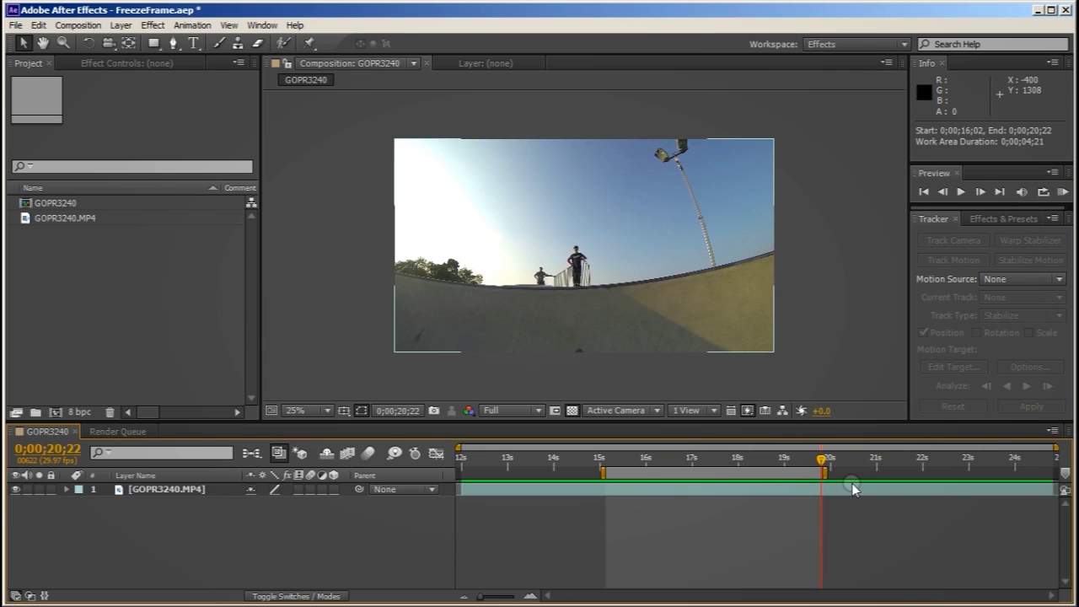
{"action": "right_click", "coordinate": [702, 475]}
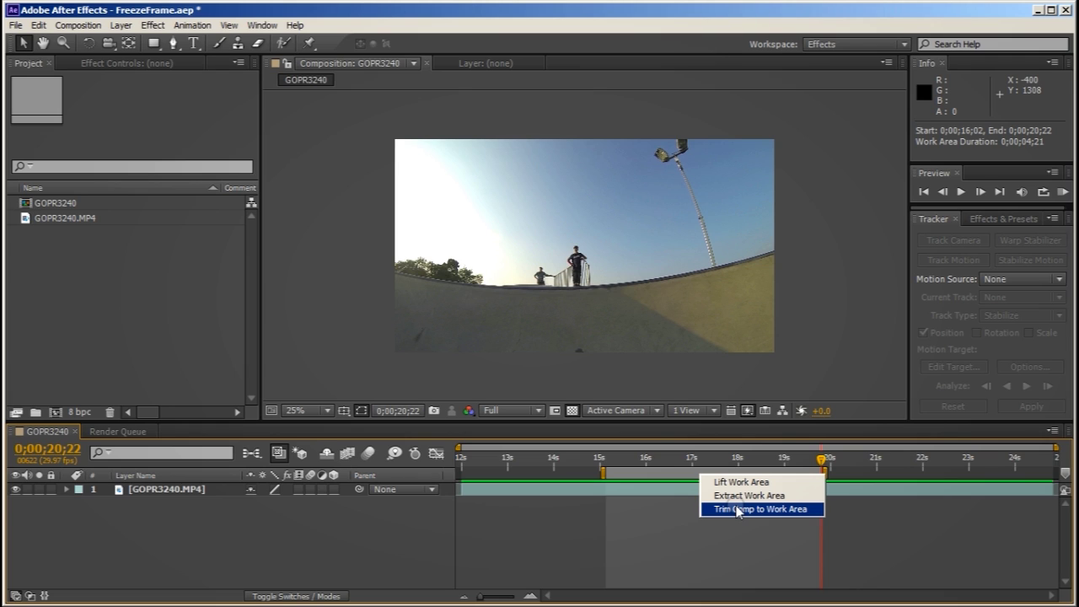
{"action": "left_click", "coordinate": [737, 509]}
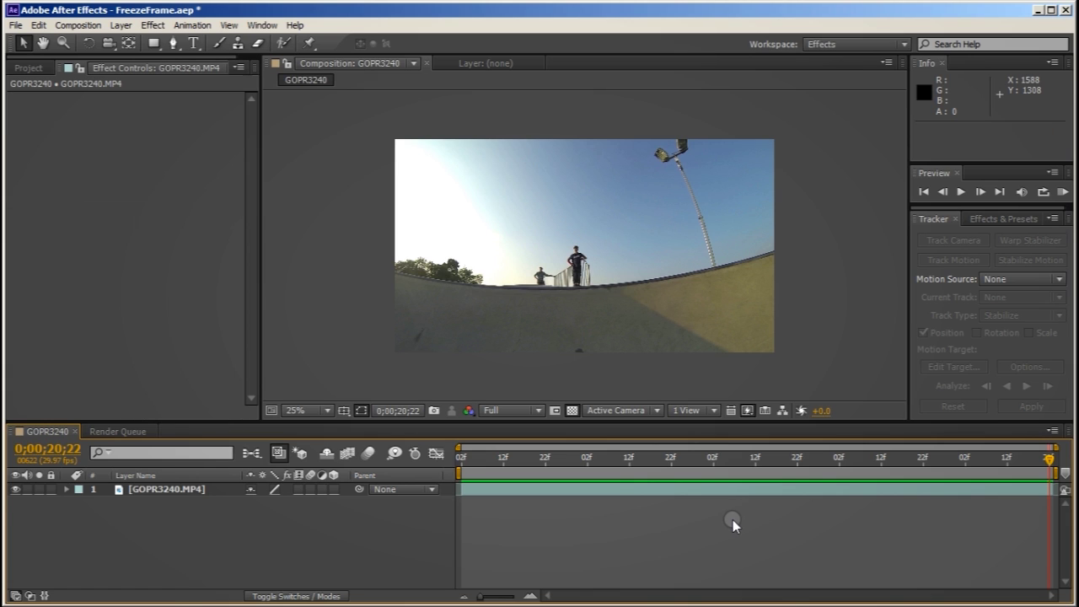
Render the trimmed composition to the Outputs folder as an AVI named TrackingFootage
{"action": "key", "text": "ctrl+m"}
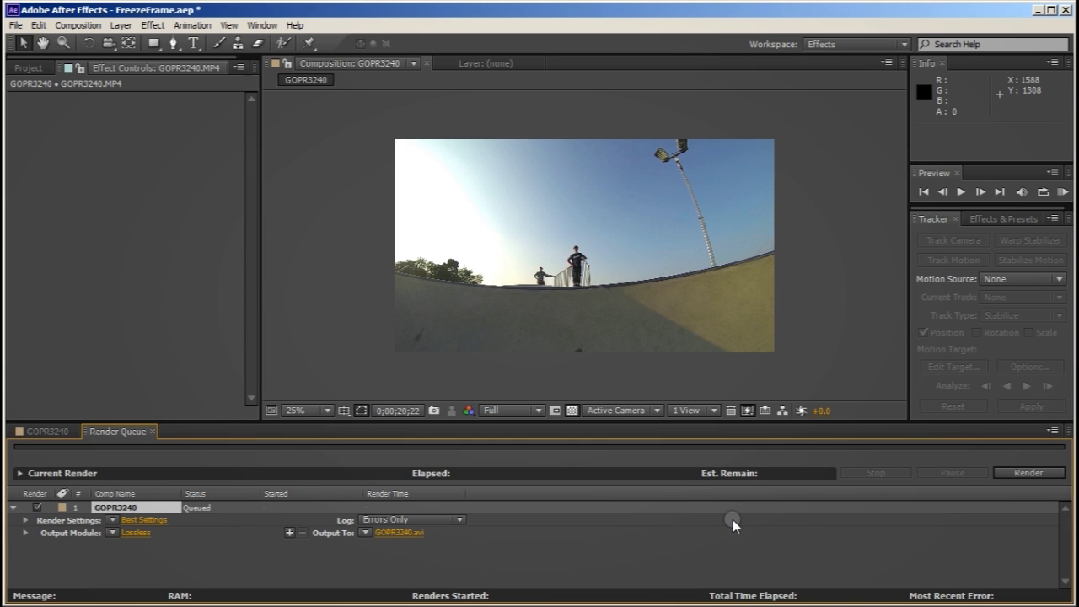
{"action": "left_click", "coordinate": [404, 532]}
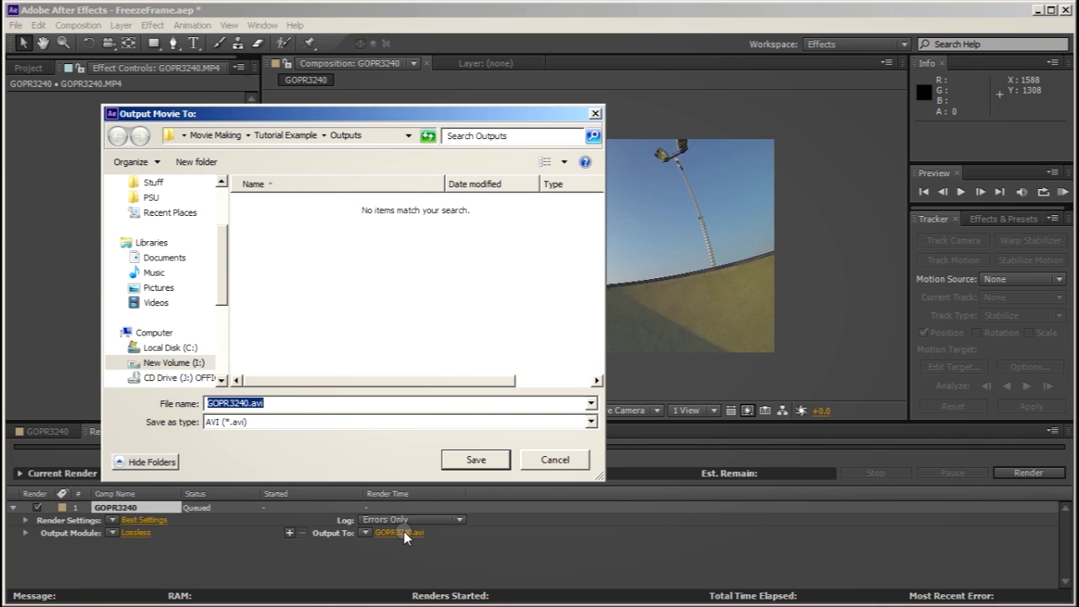
{"action": "type", "text": "TrackingFootage"}
{"action": "left_click", "coordinate": [479, 459]}
{"action": "left_click", "coordinate": [1016, 474]}
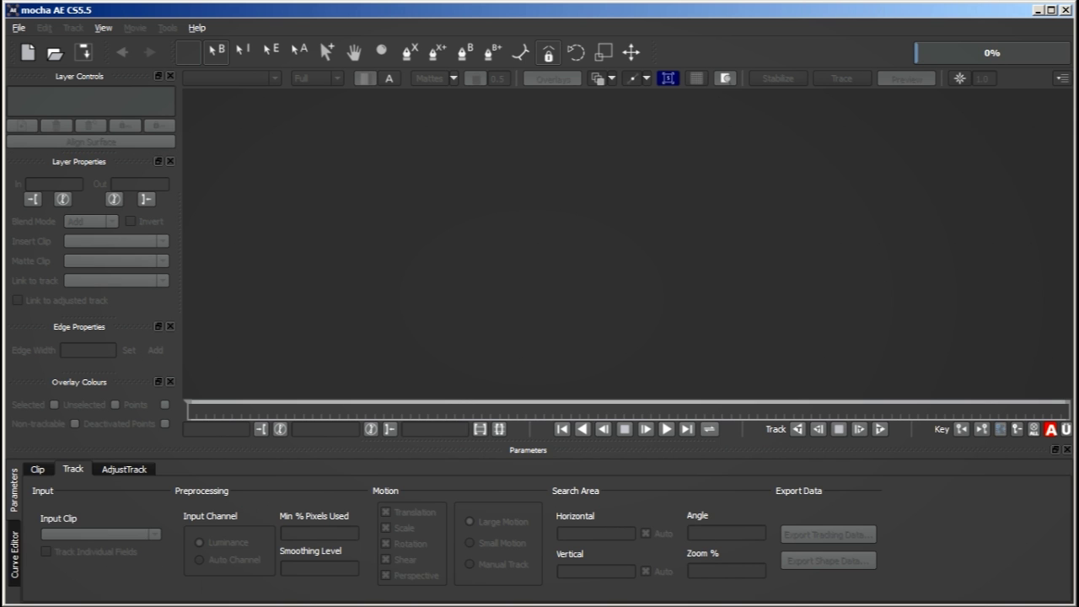
In mocha AE, create a new project from TrackingFootage.avi with frame range 0 to 140 at 29.97 fps
{"action": "left_click", "coordinate": [17, 28]}
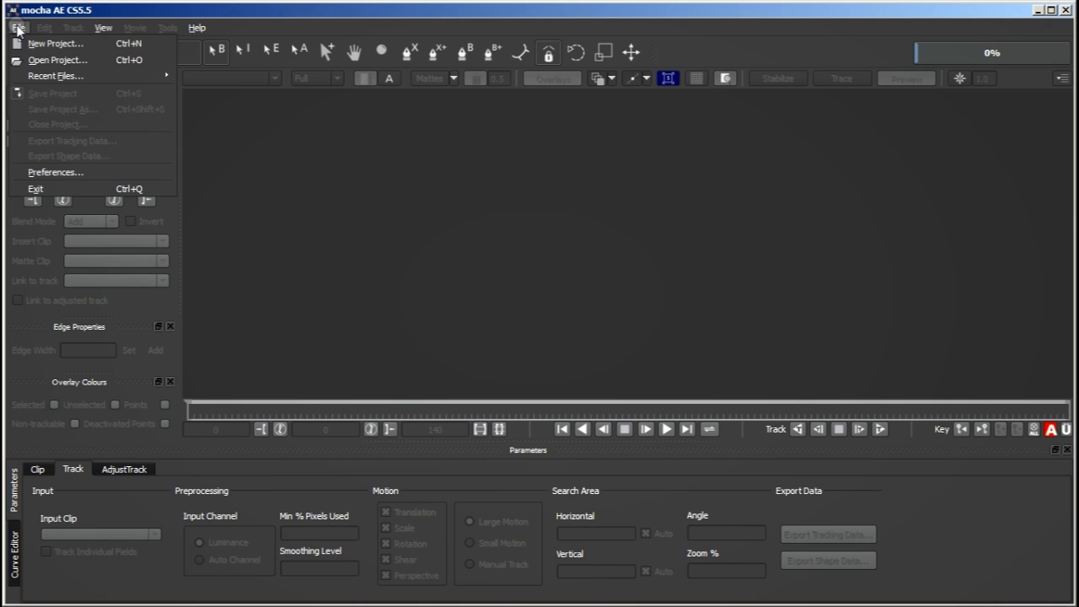
{"action": "left_click", "coordinate": [38, 43]}
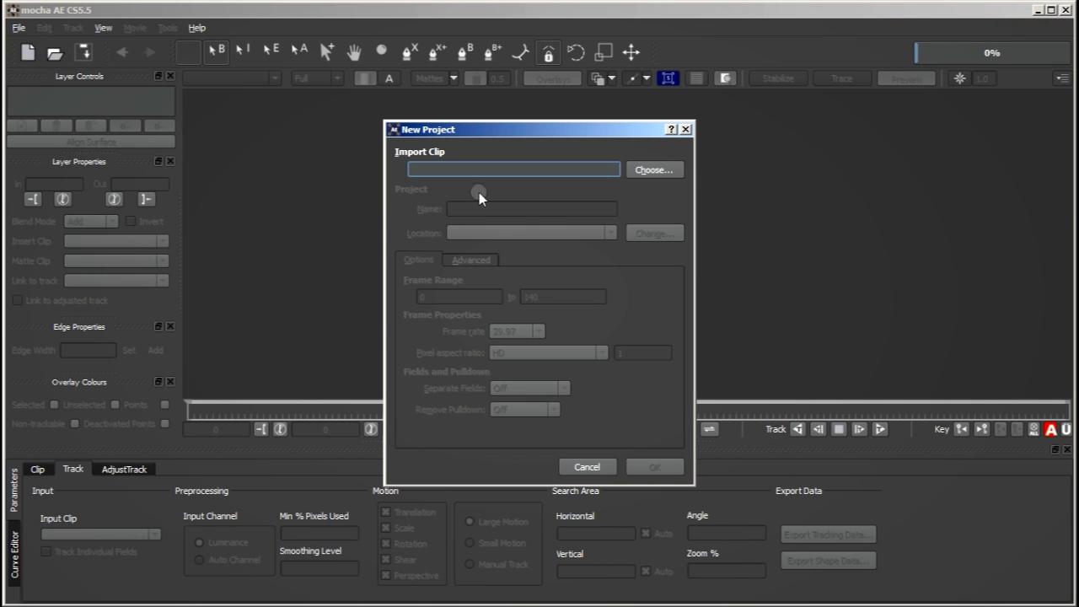
{"action": "left_click", "coordinate": [647, 169]}
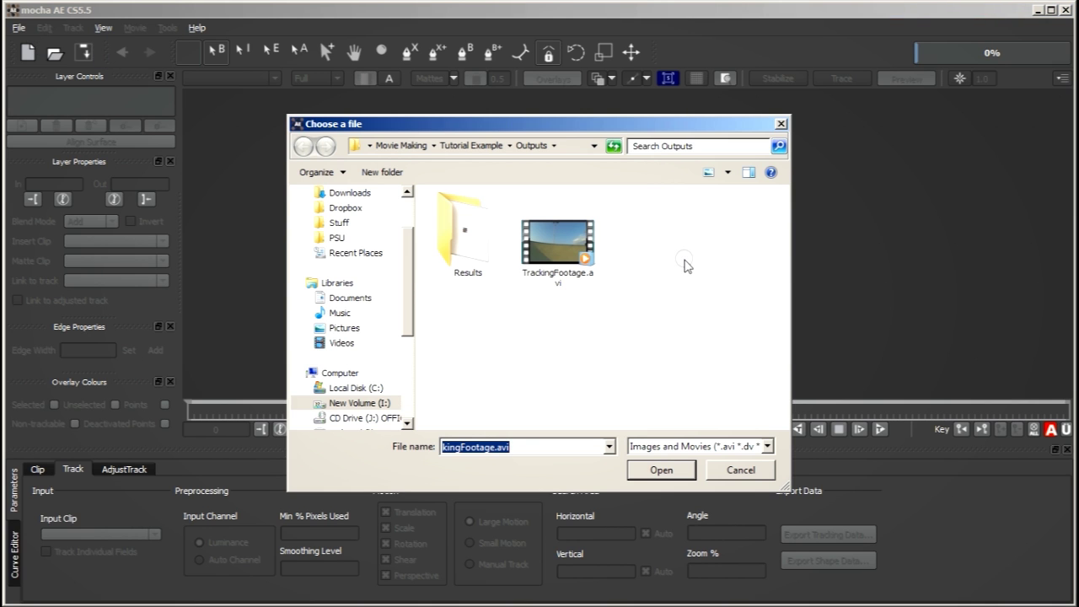
{"action": "left_click", "coordinate": [555, 250]}
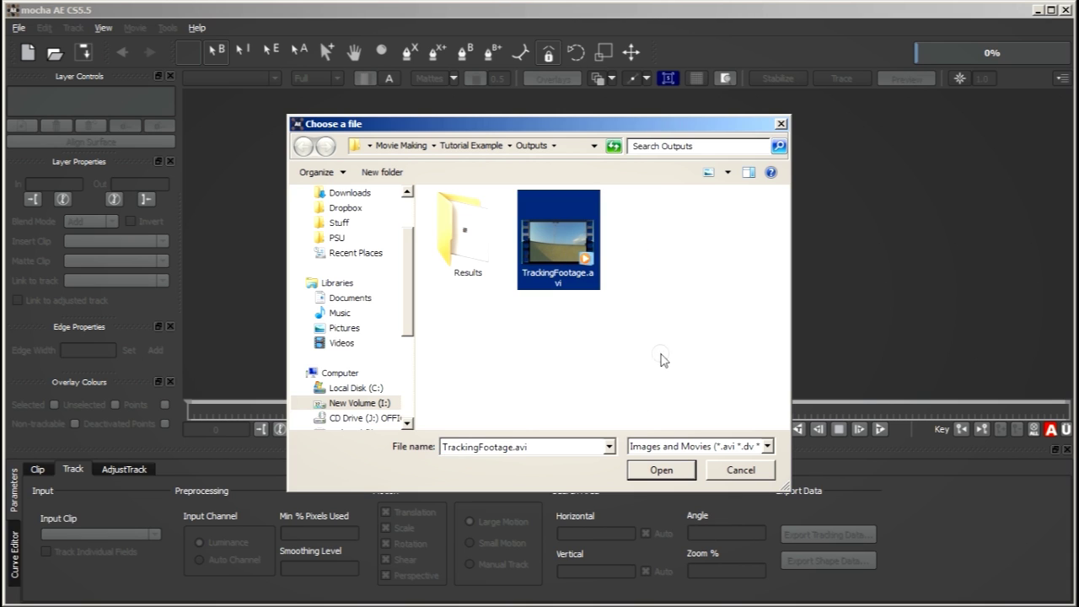
{"action": "left_click", "coordinate": [663, 470]}
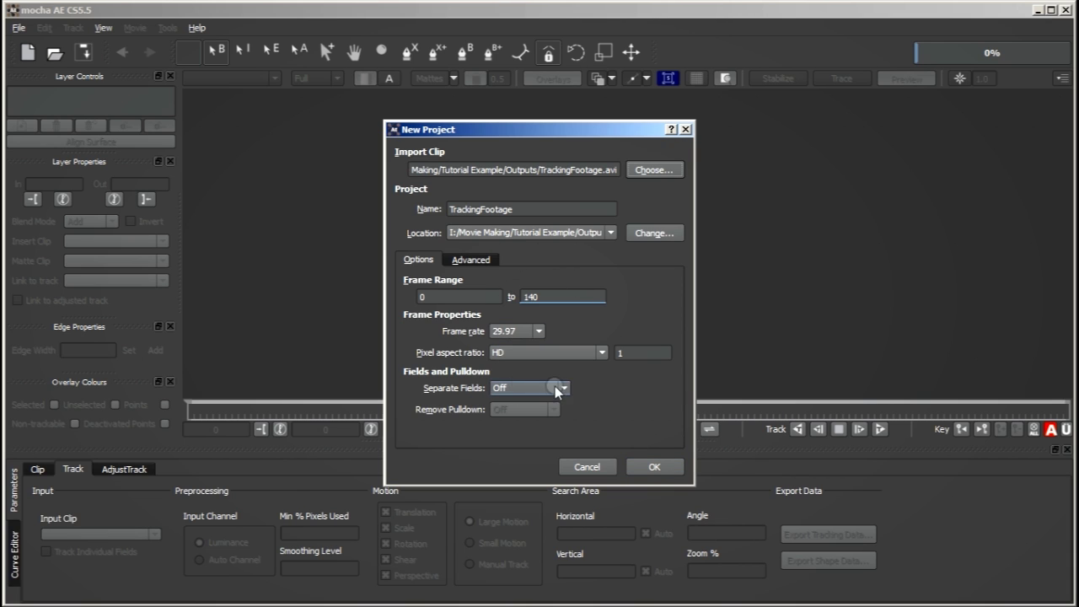
{"action": "left_click", "coordinate": [646, 467]}
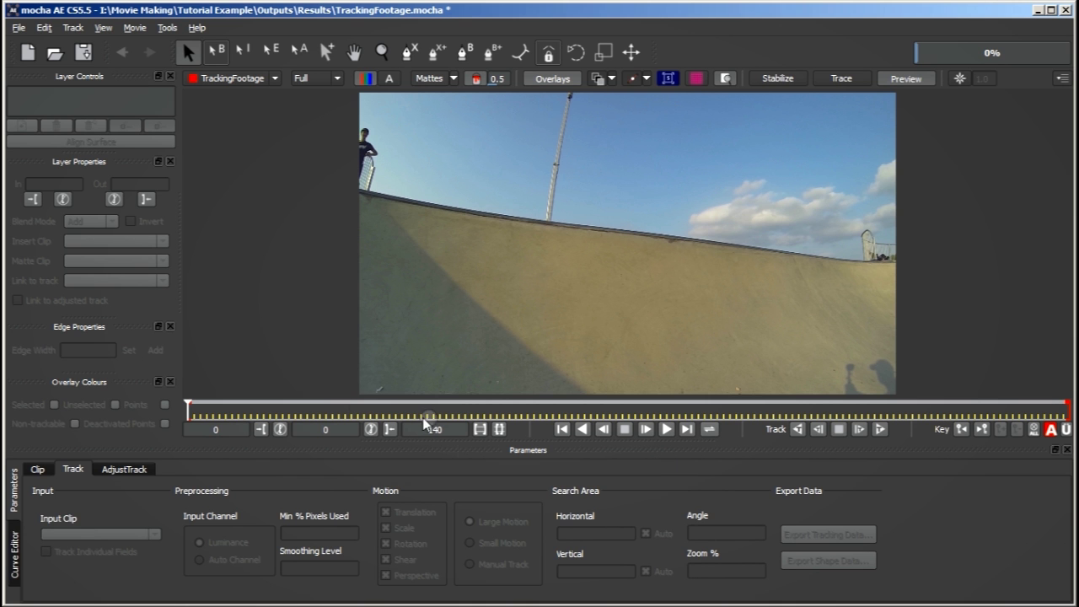
Draw a four-point X-Spline around the lamp pole above the ramp edge at frame 0
{"action": "left_click_drag", "start_coordinate": [189, 411], "coordinate": [477, 411]}
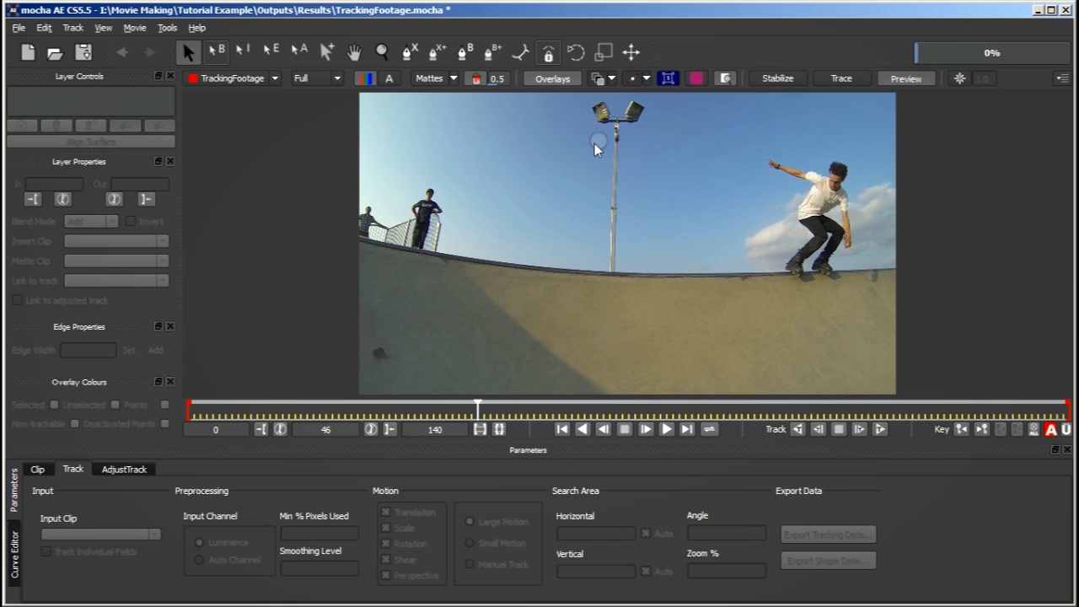
{"action": "left_click_drag", "start_coordinate": [477, 411], "coordinate": [188, 419]}
{"action": "left_click", "coordinate": [407, 54]}
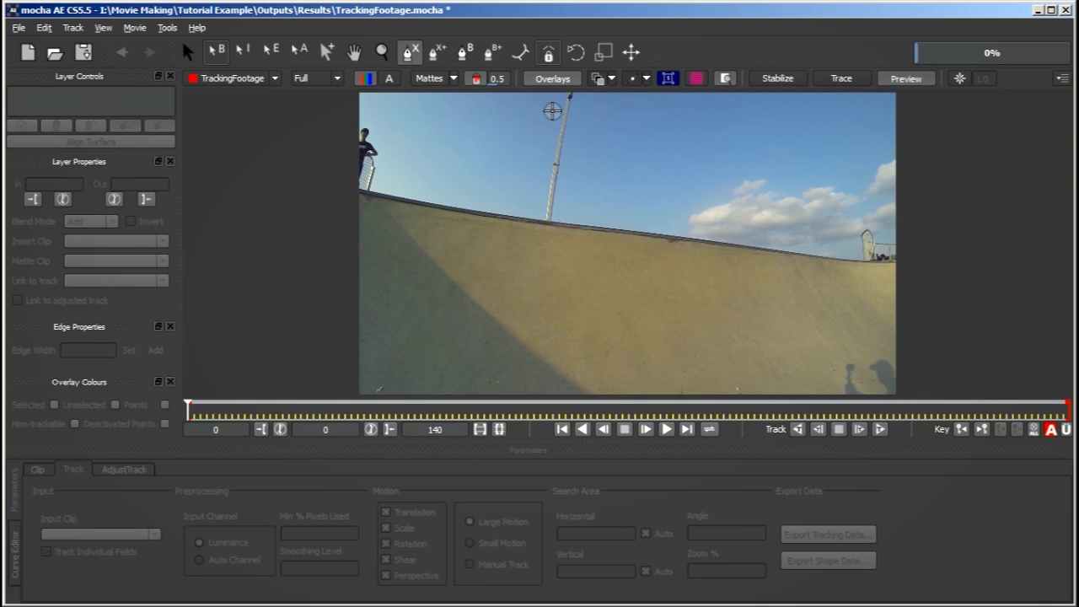
{"action": "left_click", "coordinate": [552, 112]}
{"action": "left_click", "coordinate": [533, 226]}
{"action": "left_click", "coordinate": [538, 198]}
{"action": "left_click", "coordinate": [569, 204]}
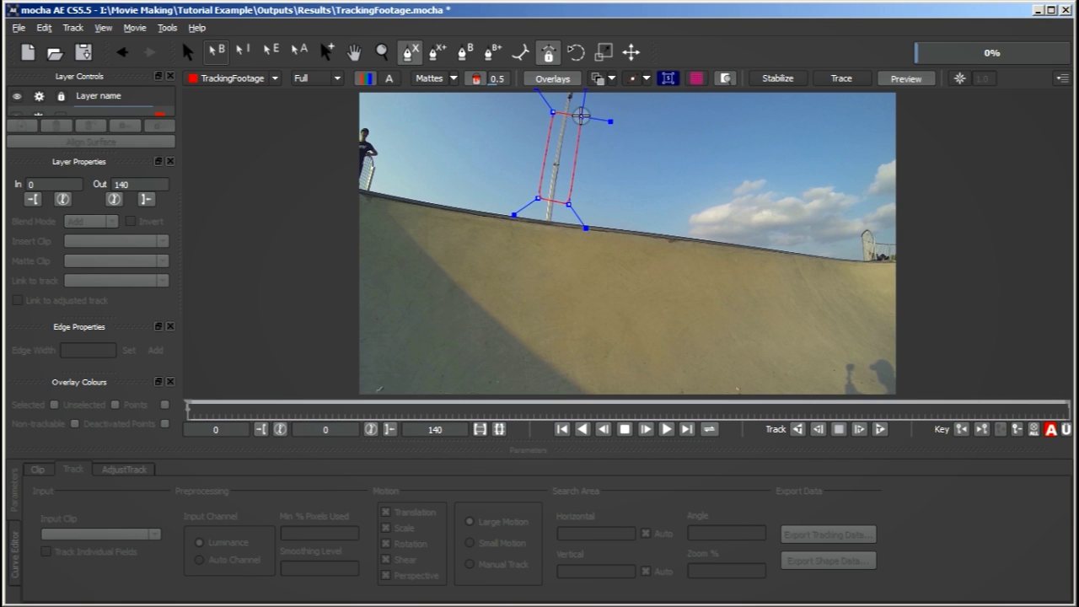
{"action": "right_click", "coordinate": [588, 115]}
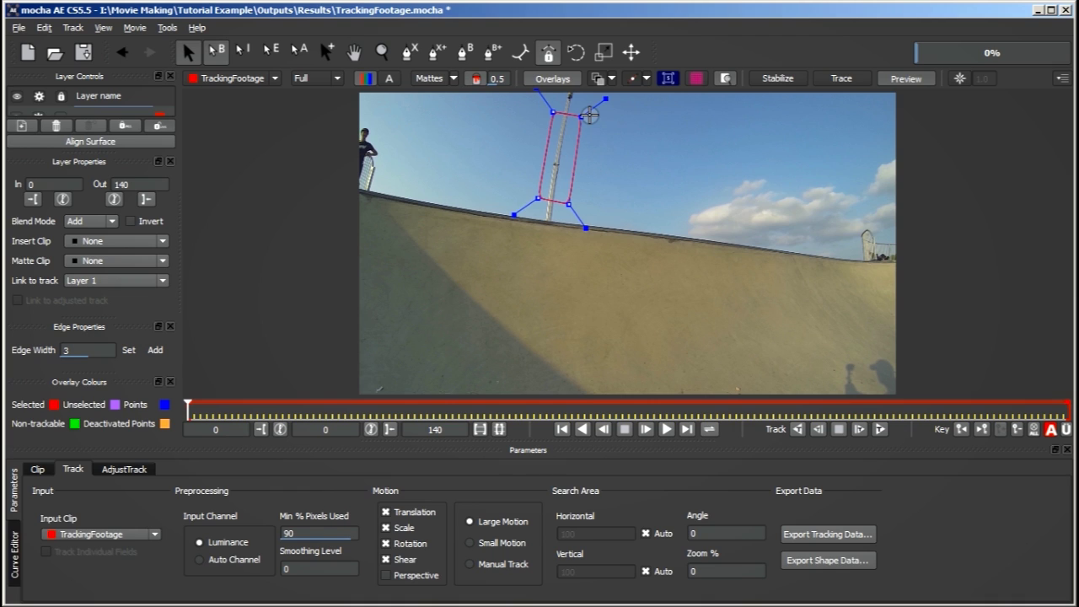
Track the pole layer forward to frame 78 and reshape its spline to enclose the floodlights at the pole's top
{"action": "left_click", "coordinate": [879, 431]}
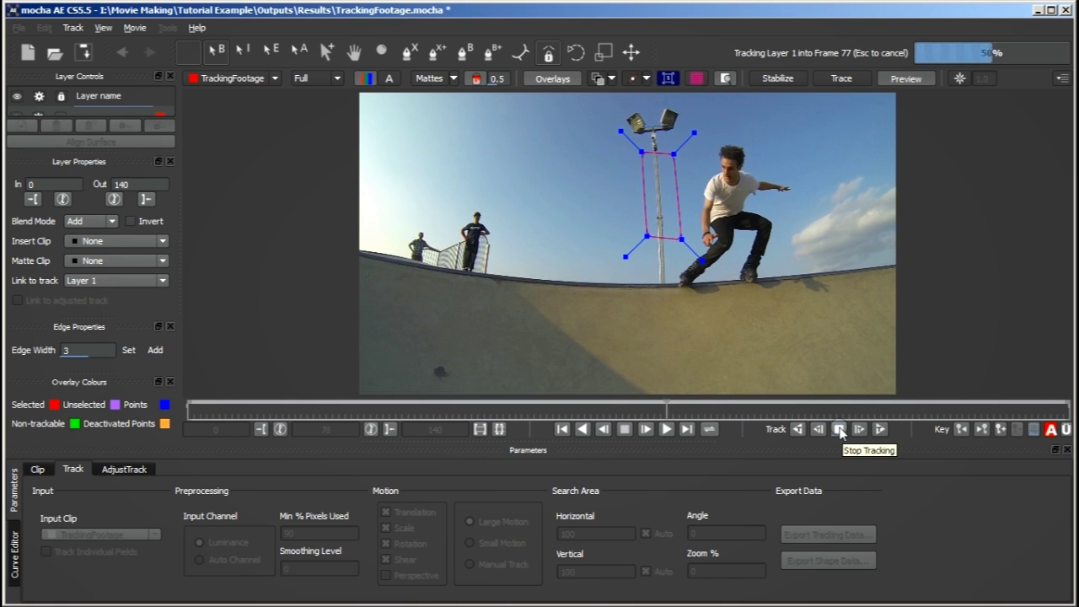
{"action": "left_click", "coordinate": [840, 430]}
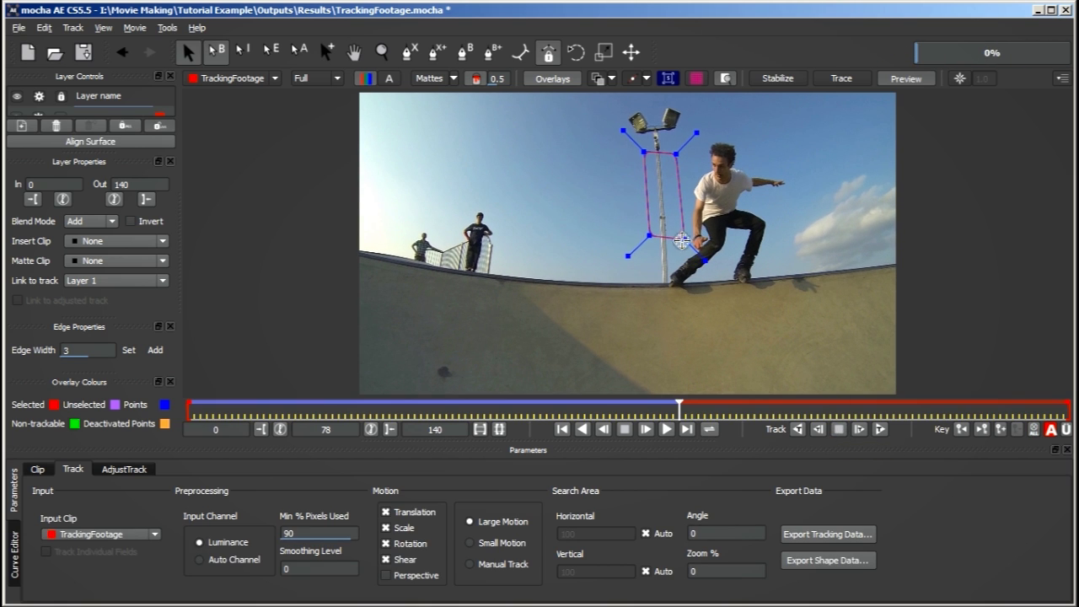
{"action": "left_click_drag", "start_coordinate": [679, 150], "coordinate": [699, 87]}
{"action": "left_click_drag", "start_coordinate": [640, 146], "coordinate": [612, 97]}
{"action": "left_click_drag", "start_coordinate": [685, 240], "coordinate": [689, 139]}
{"action": "left_click_drag", "start_coordinate": [649, 226], "coordinate": [626, 149]}
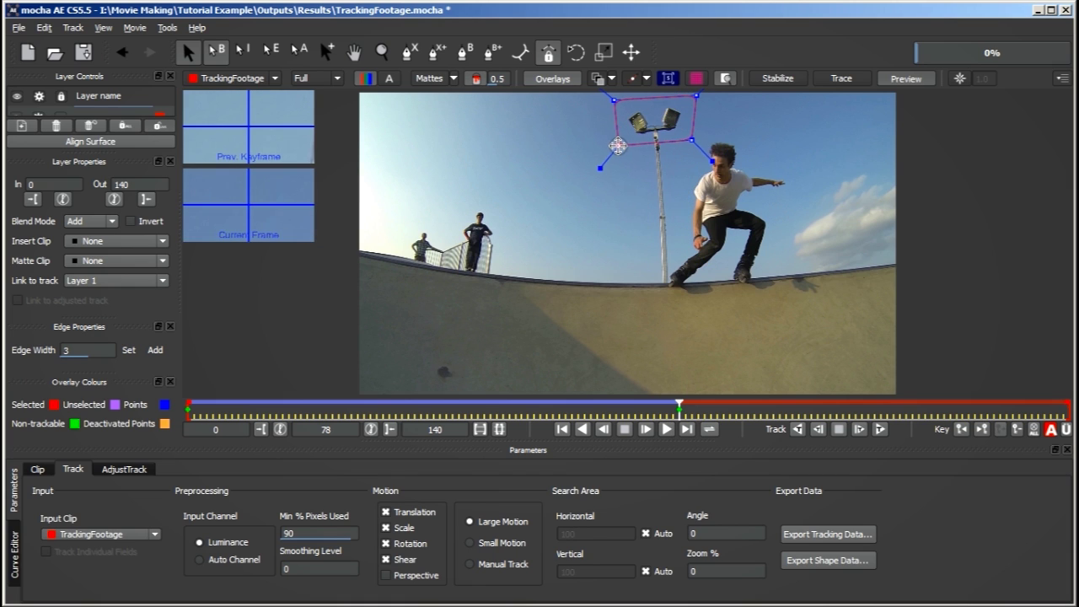
{"action": "left_click_drag", "start_coordinate": [687, 142], "coordinate": [700, 130]}
{"action": "left_click_drag", "start_coordinate": [619, 145], "coordinate": [618, 144]}
Track the floodlights through to frame 140, moving the spline's lower-left corner outward at frame 86
{"action": "left_click", "coordinate": [879, 430]}
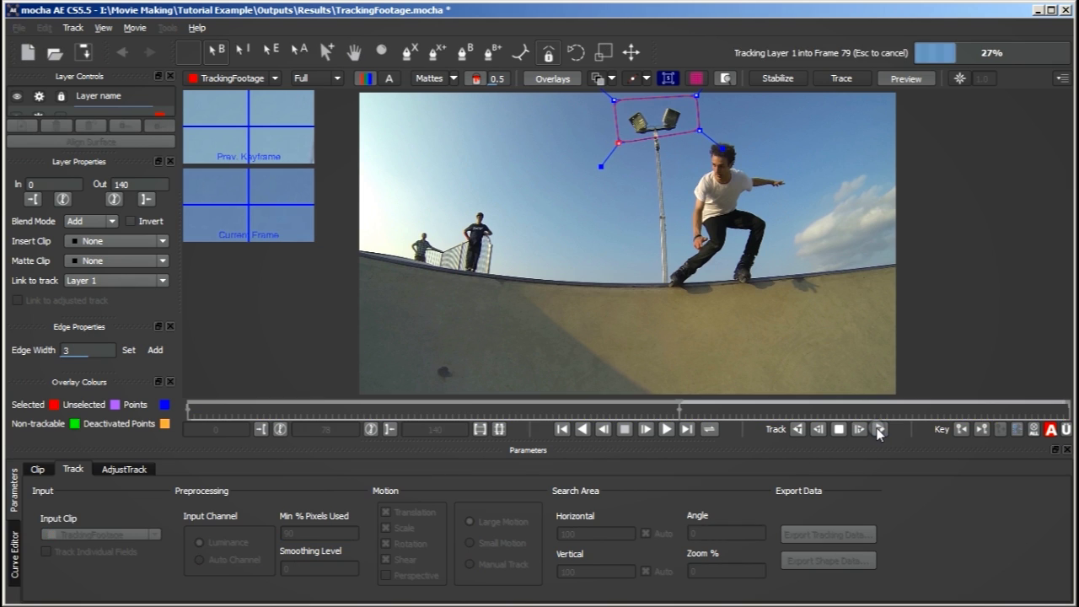
{"action": "left_click", "coordinate": [839, 430]}
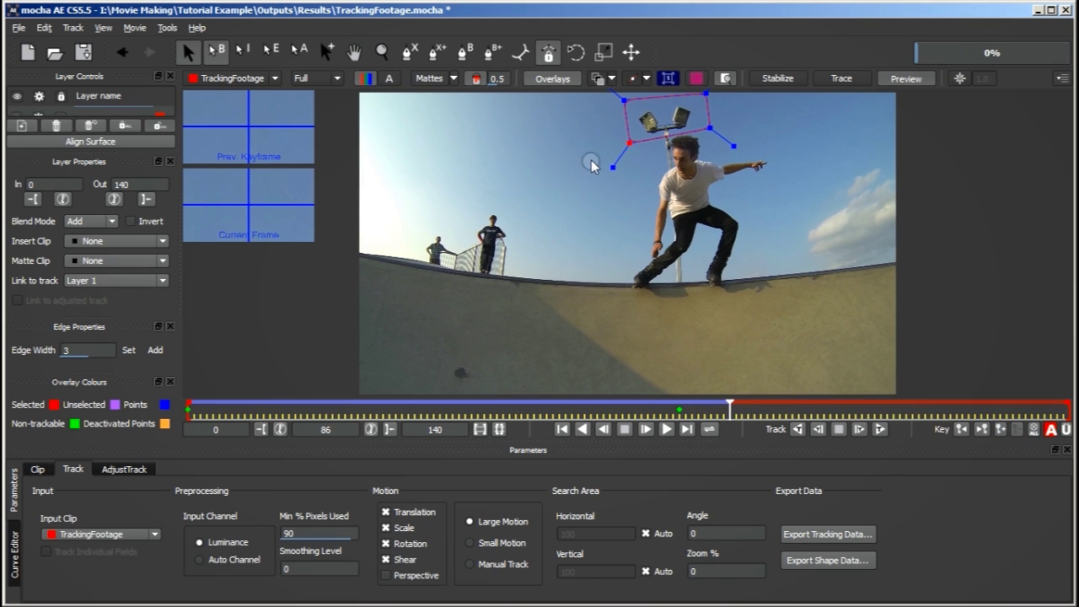
{"action": "left_click_drag", "start_coordinate": [629, 142], "coordinate": [618, 135]}
{"action": "left_click", "coordinate": [878, 429]}
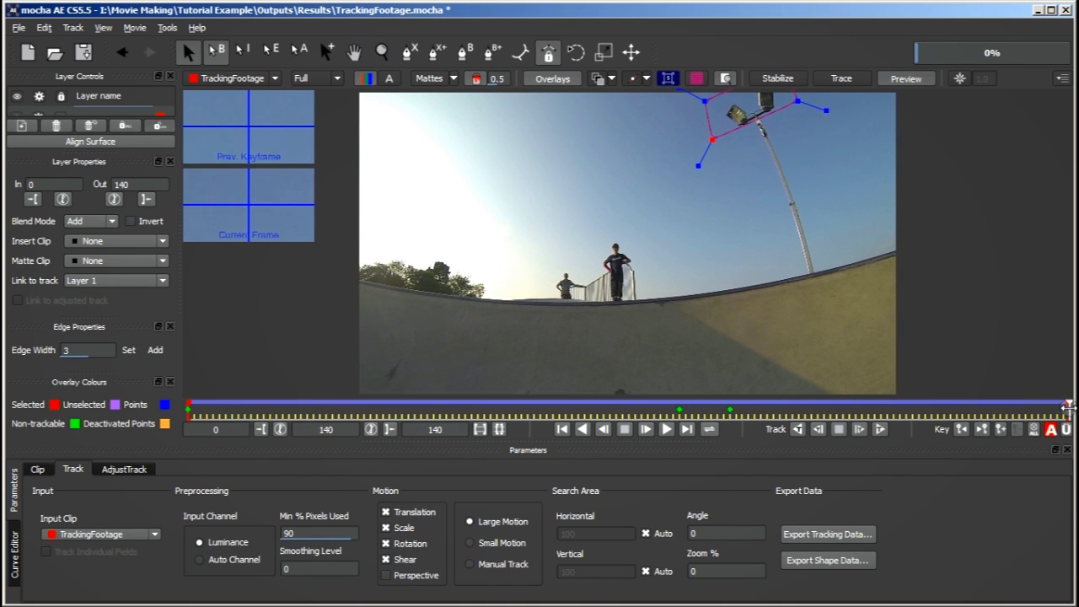
Return to frame 0 and copy the tracking data to the clipboard in After Effects Corner Pin [supports motion blur] format
{"action": "left_click_drag", "start_coordinate": [1069, 408], "coordinate": [173, 449]}
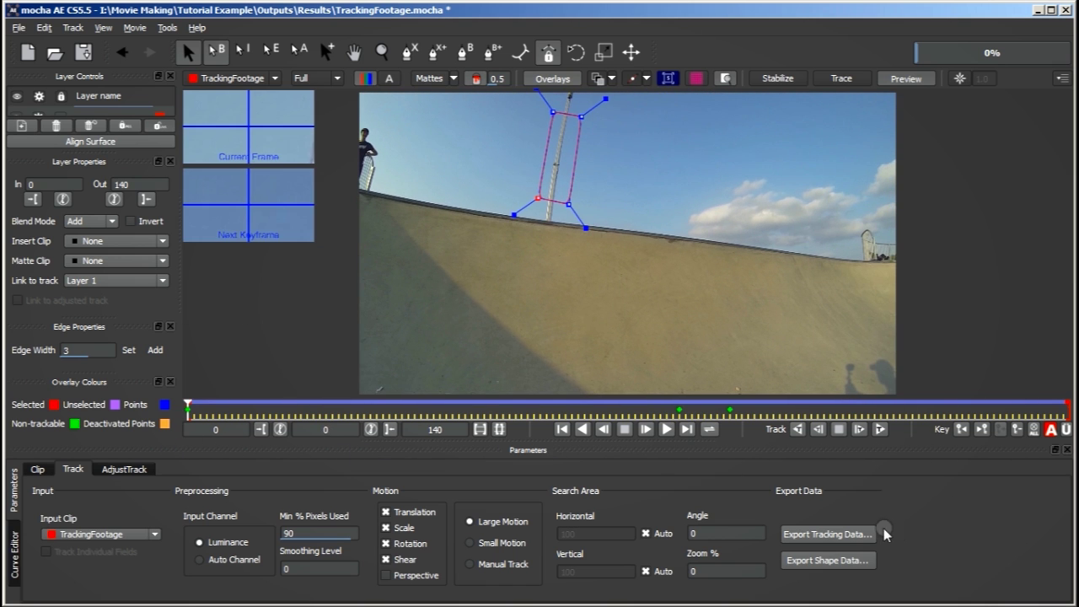
{"action": "left_click", "coordinate": [837, 534]}
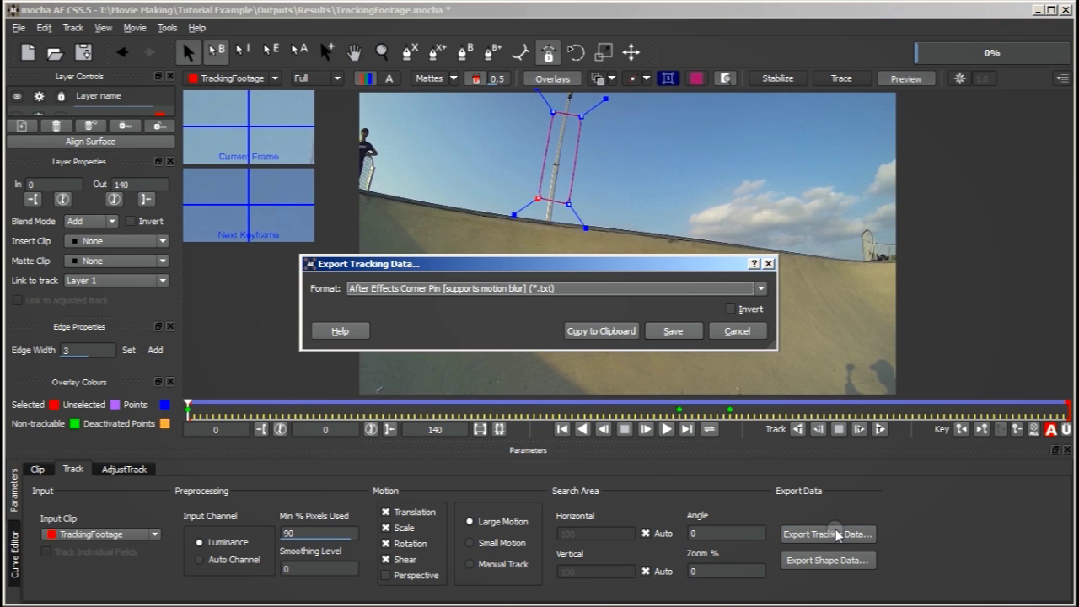
{"action": "left_click", "coordinate": [601, 330]}
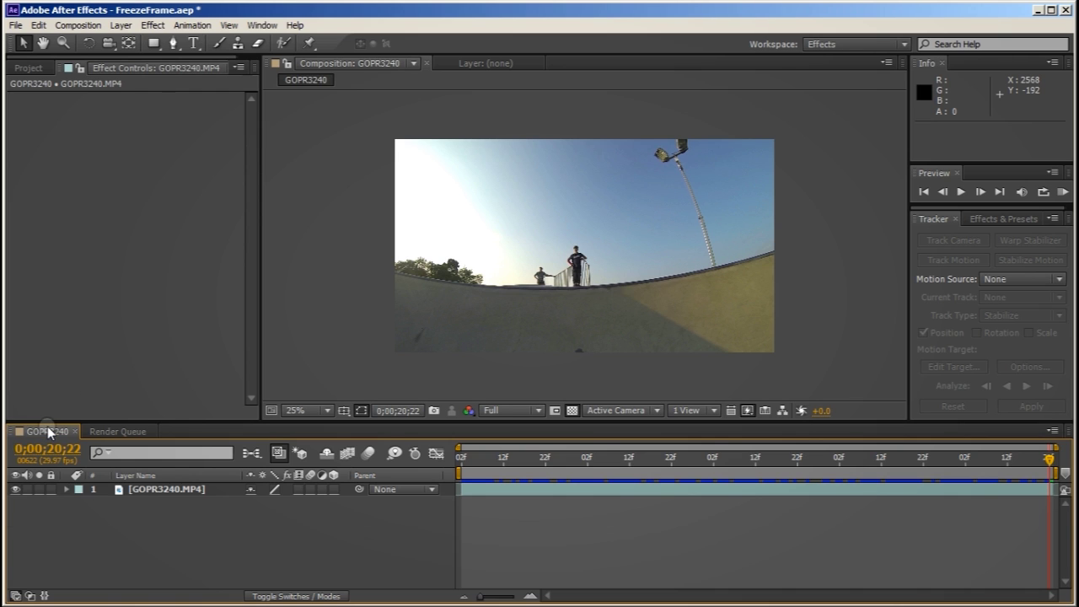
Switch to After Effects and add a null object to the GOPR3240 composition
{"action": "left_click", "coordinate": [121, 25]}
{"action": "mouse_move", "coordinate": [131, 41]}
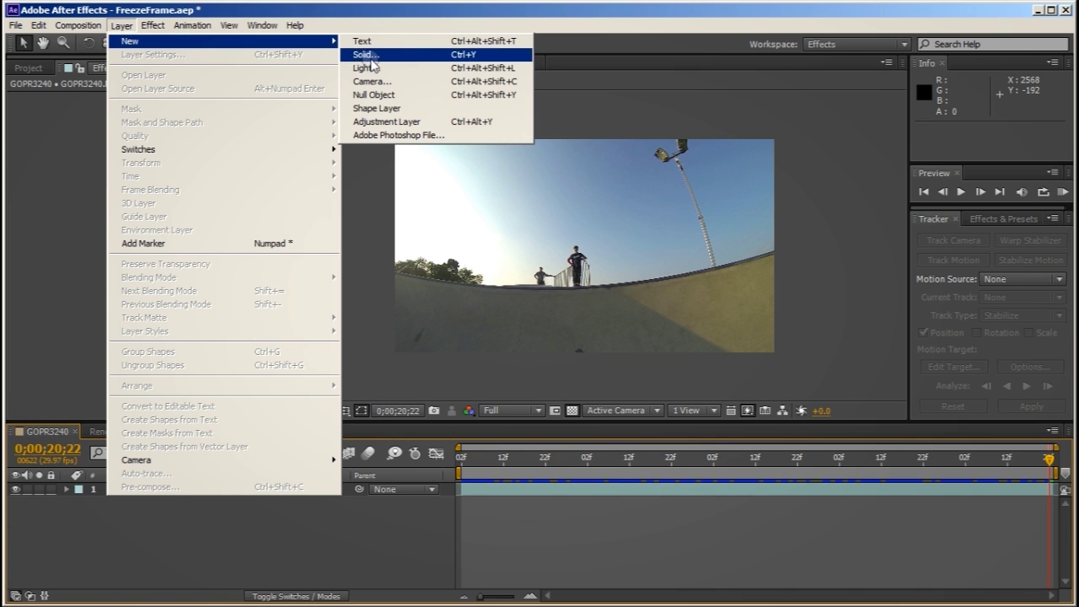
{"action": "left_click", "coordinate": [378, 95]}
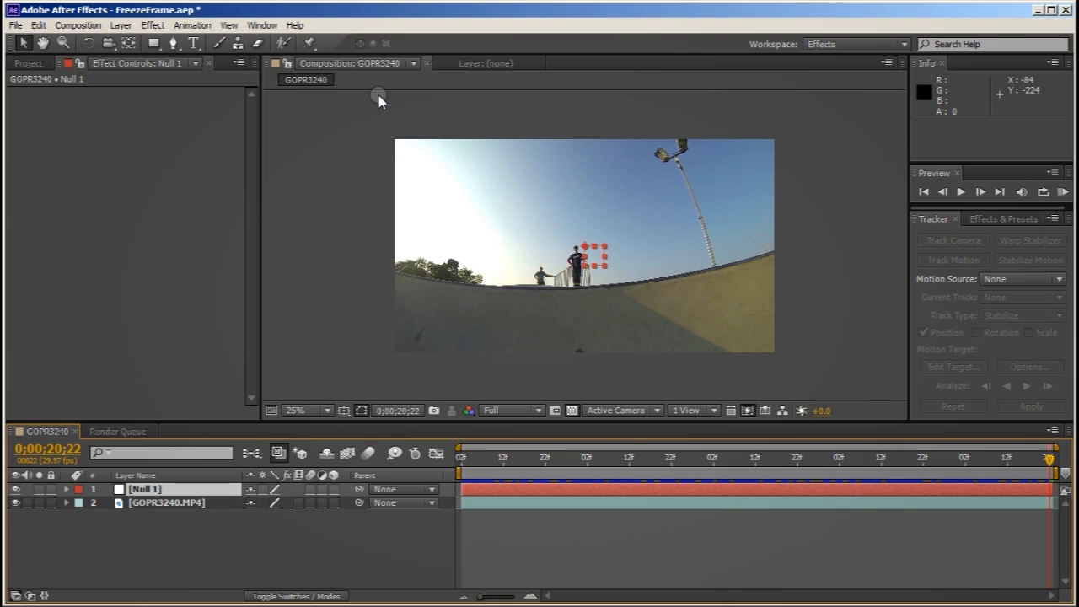
Rename the new null layer as TRACKER
{"action": "key", "text": "Return"}
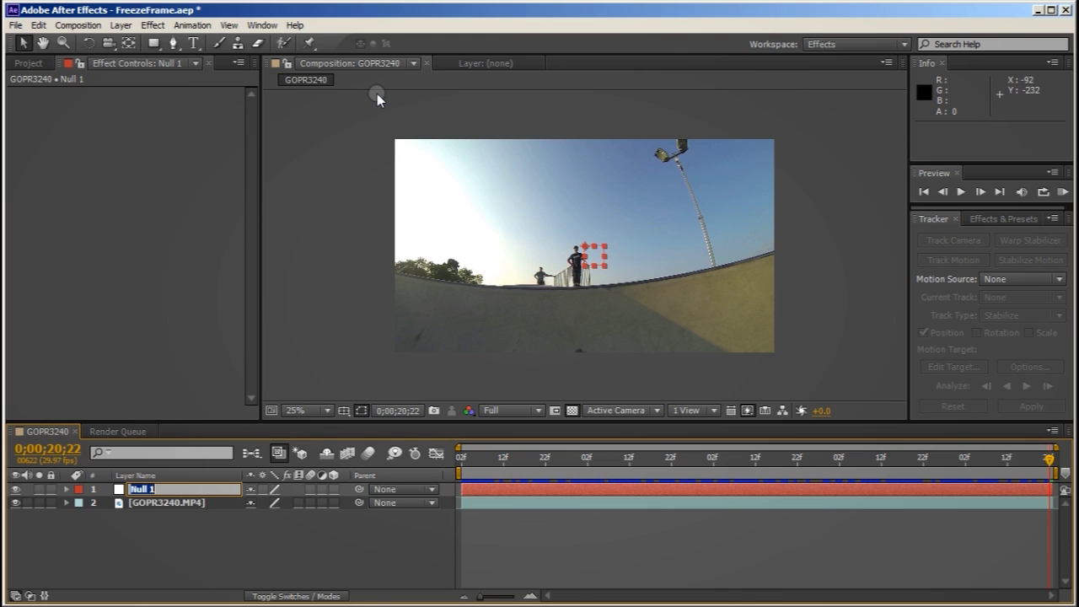
{"action": "type", "text": "TRACKER"}
{"action": "key", "text": "Return"}
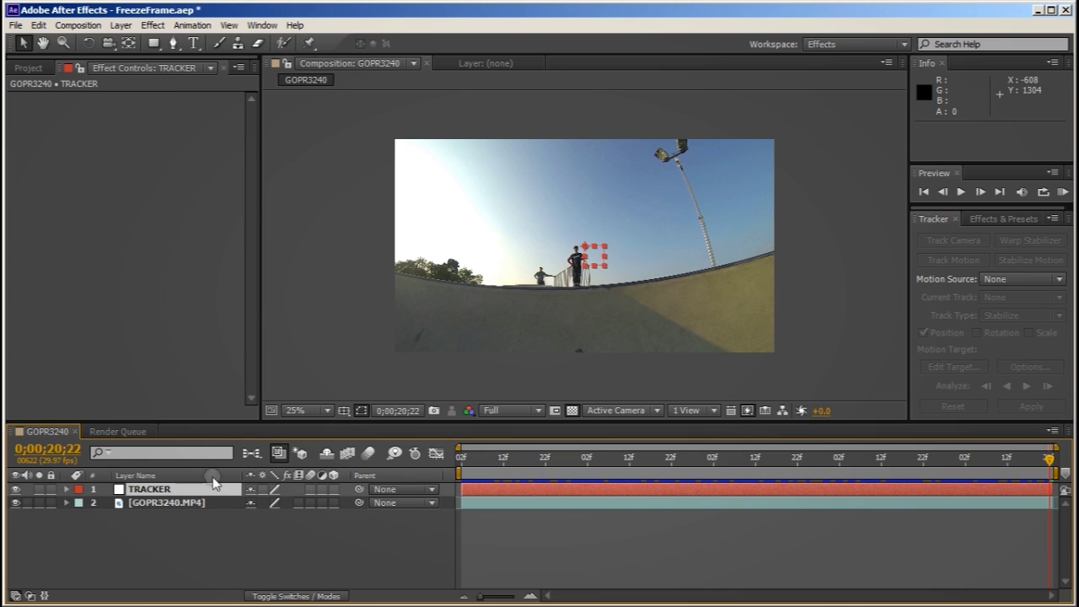
Paste the copied tracking data onto the TRACKER null's Position at 0;00;16;02, then hide the null
{"action": "left_click", "coordinate": [67, 489]}
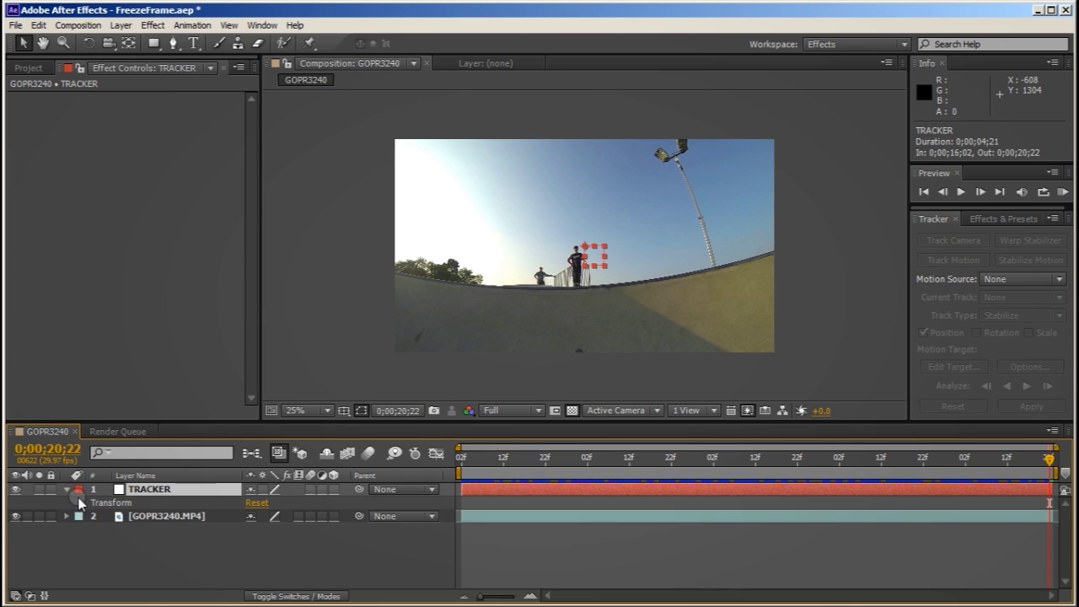
{"action": "left_click", "coordinate": [82, 502]}
{"action": "left_click", "coordinate": [133, 530]}
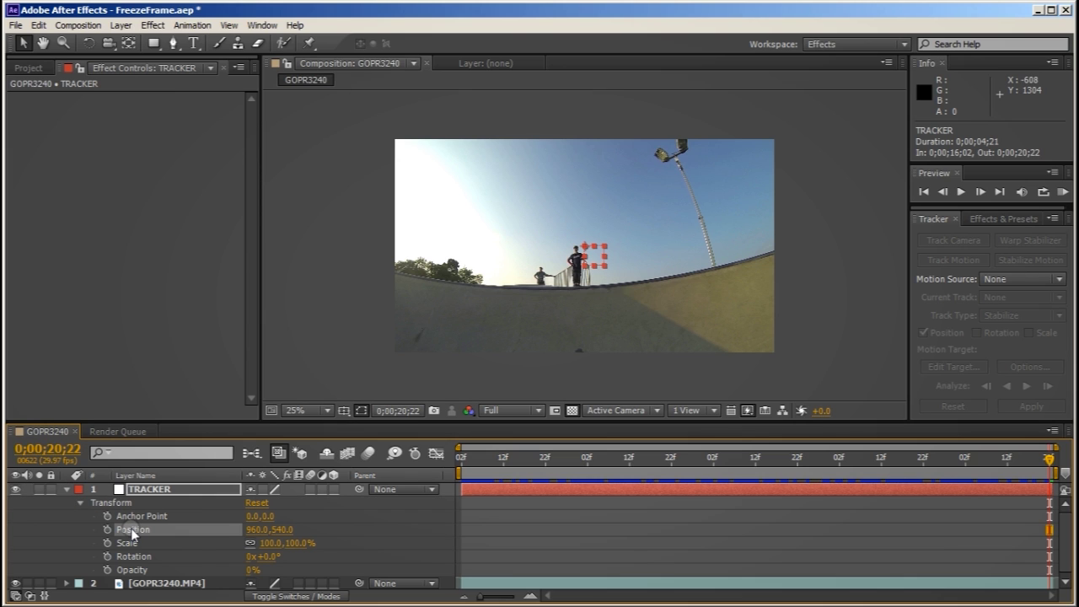
{"action": "left_click_drag", "start_coordinate": [1049, 459], "coordinate": [461, 459]}
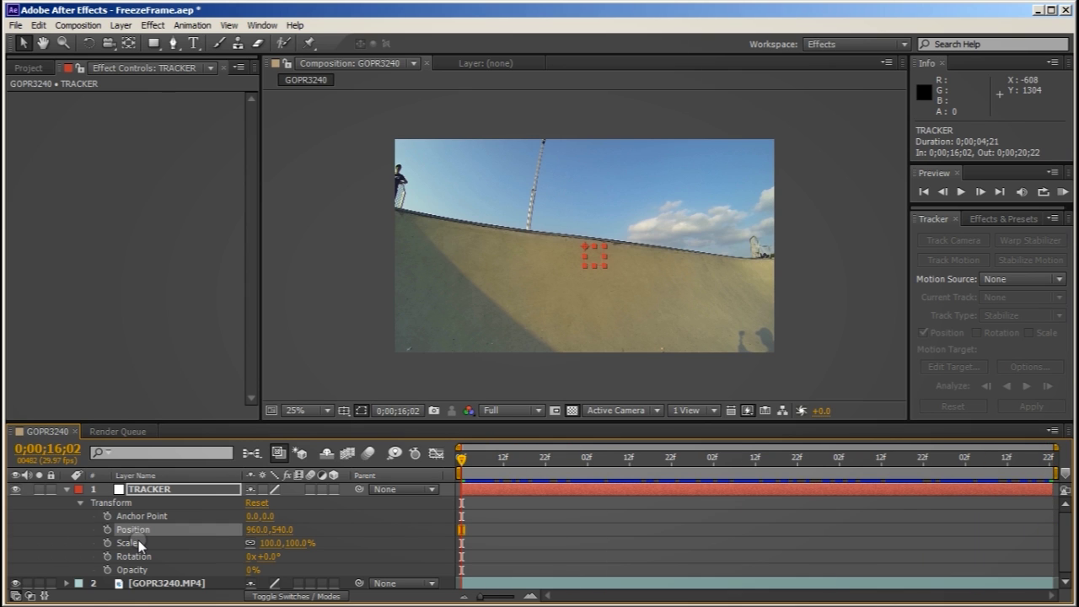
{"action": "key", "text": "ctrl+v"}
{"action": "left_click", "coordinate": [138, 540]}
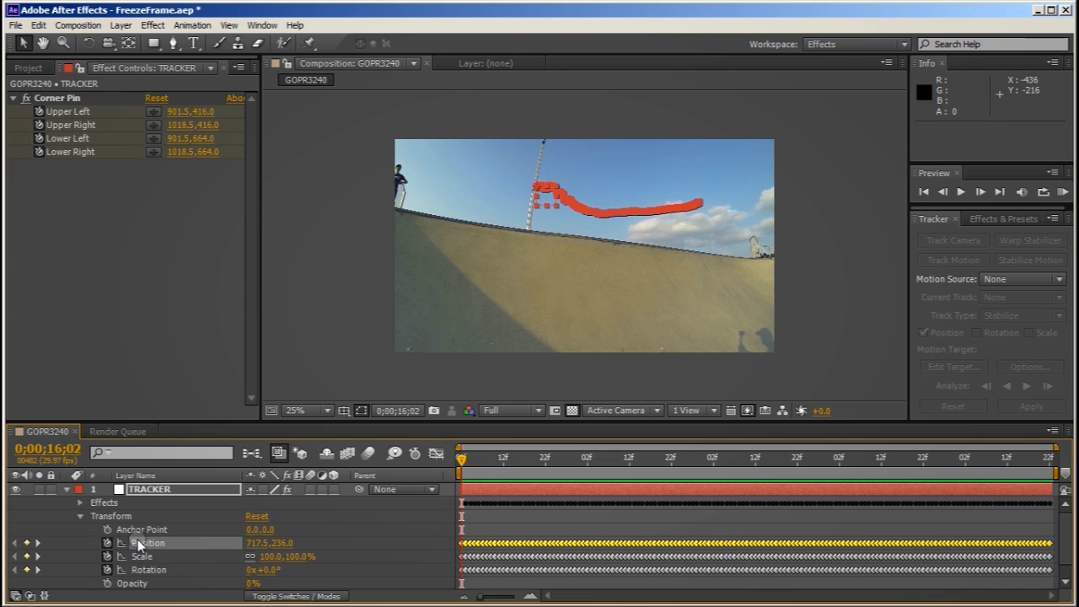
{"action": "left_click_drag", "start_coordinate": [461, 466], "coordinate": [462, 488]}
{"action": "left_click", "coordinate": [66, 489]}
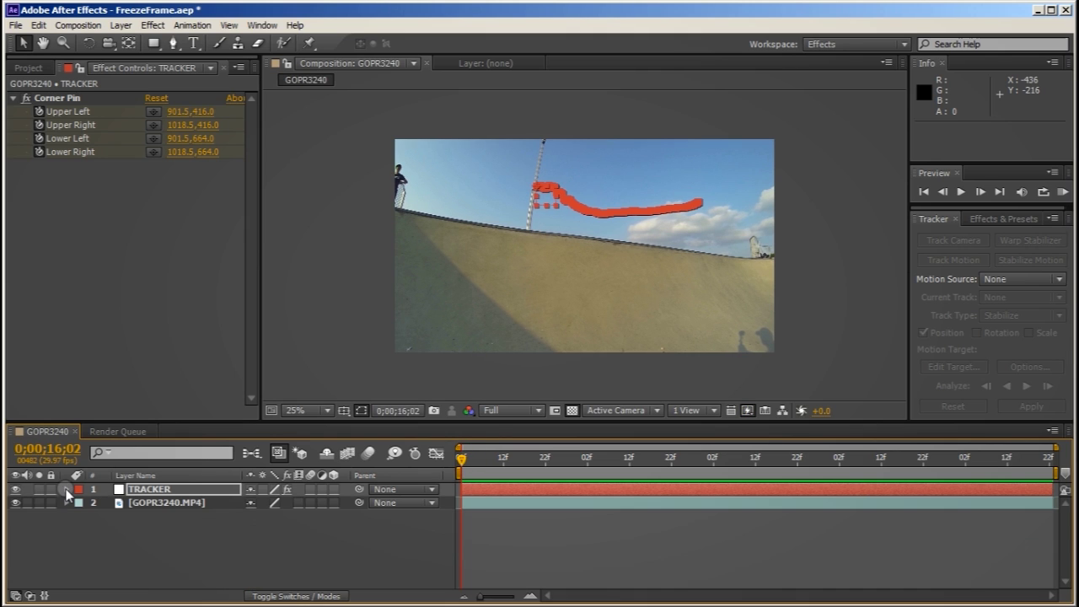
{"action": "left_click", "coordinate": [14, 489]}
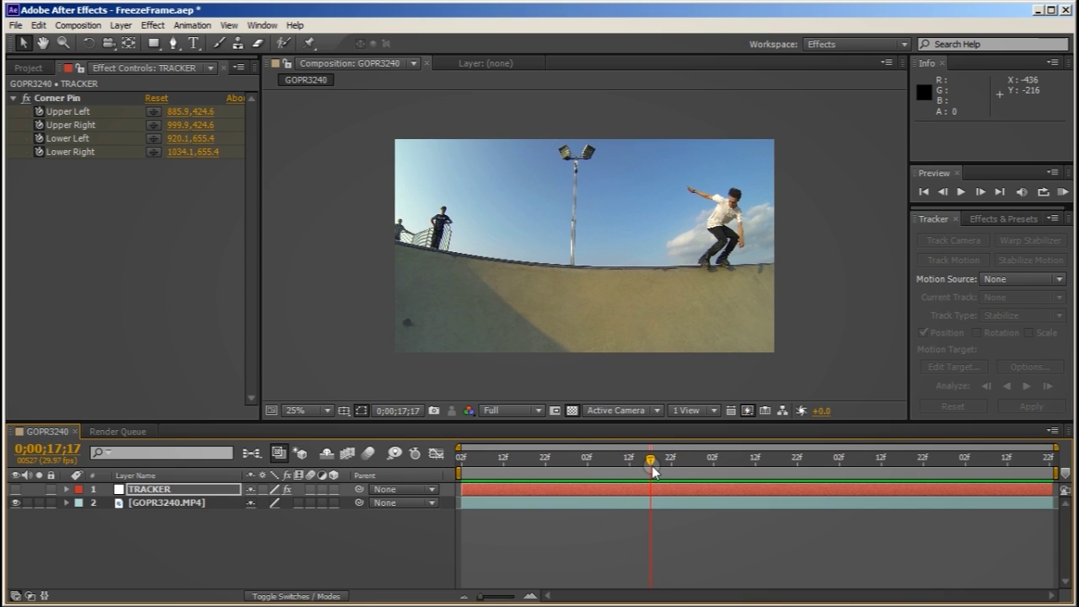
With no layer selected, add composition markers at 0;00;17;17, 0;00;18;17 and 0;00;19;17
{"action": "key", "text": "ctrl+shift+a"}
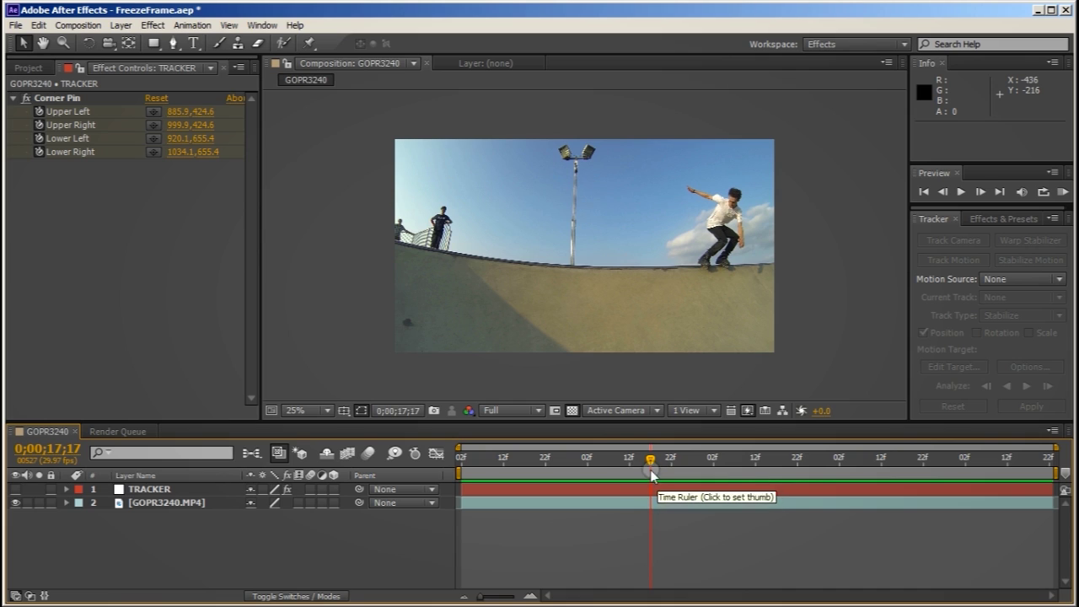
{"action": "key", "text": "KP_Multiply"}
{"action": "key", "text": "space"}
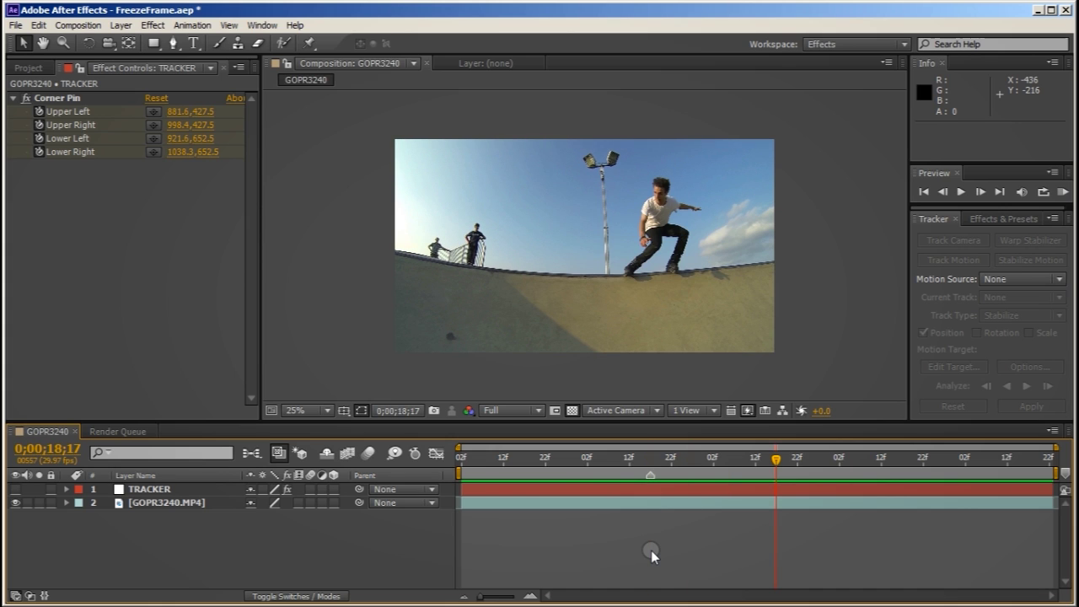
{"action": "key", "text": "KP_Multiply"}
{"action": "key", "text": "space"}
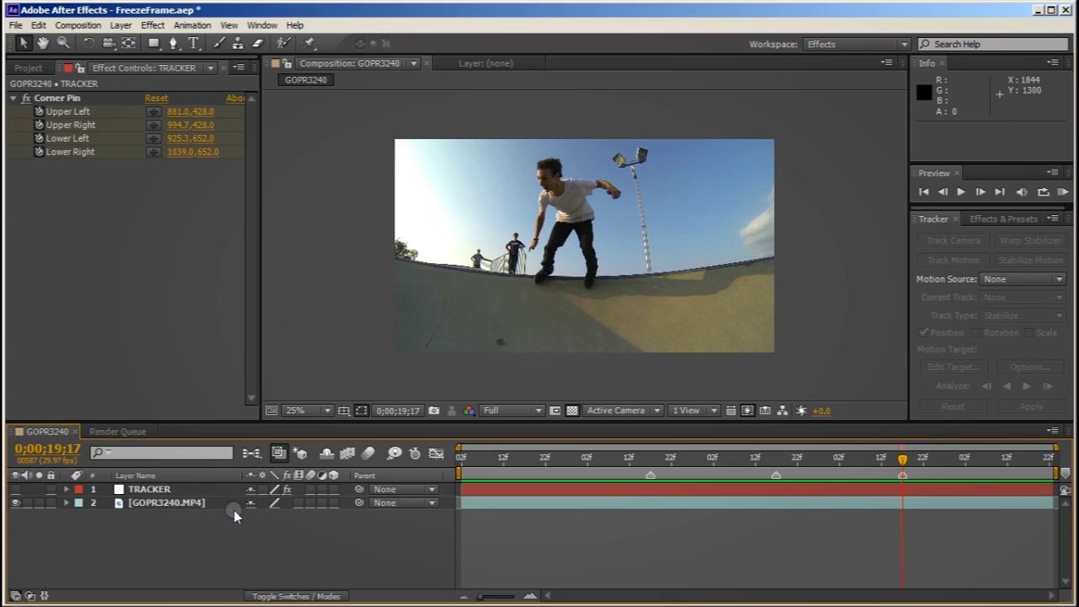
Duplicate the GOPR3240.MP4 layer, trim the copy's start to the marker at 0;00;17;17 and apply Freeze Frame there
{"action": "left_click", "coordinate": [179, 503]}
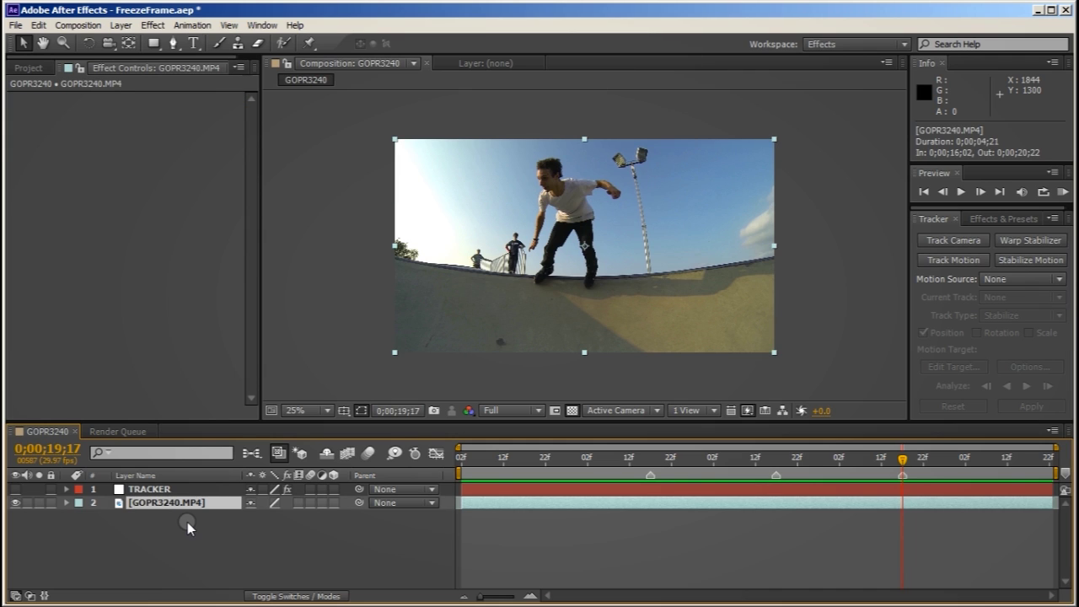
{"action": "key", "text": "ctrl+d"}
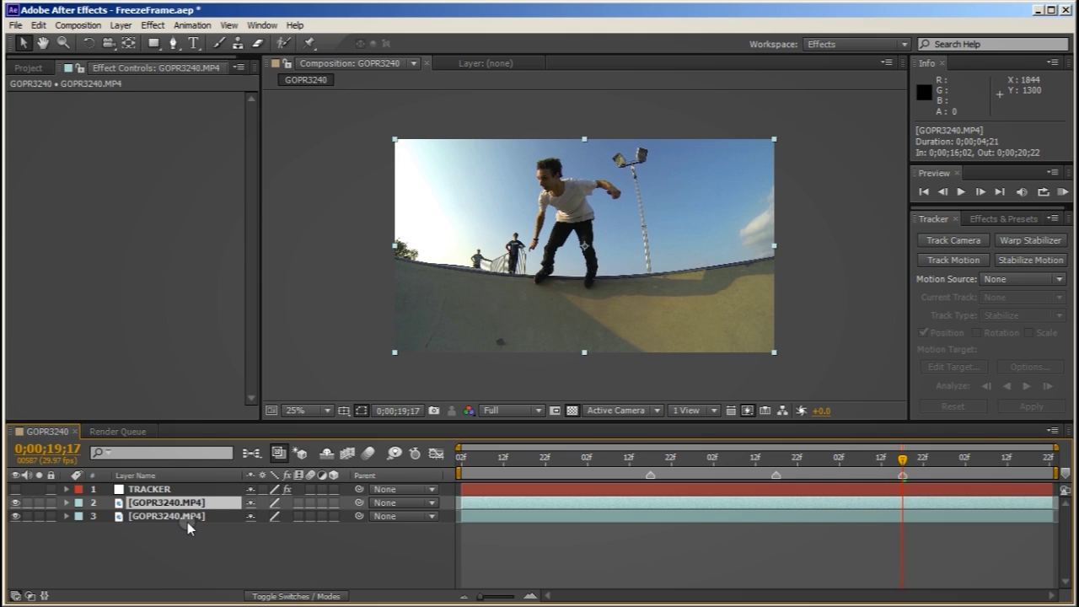
{"action": "left_click", "coordinate": [654, 458]}
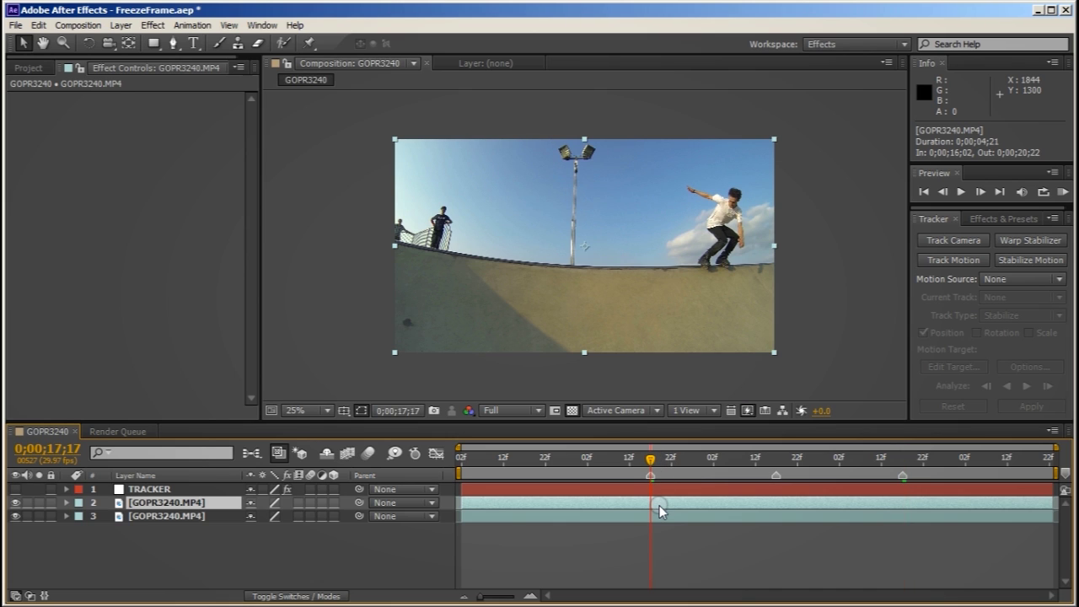
{"action": "key", "text": "alt+bracketleft"}
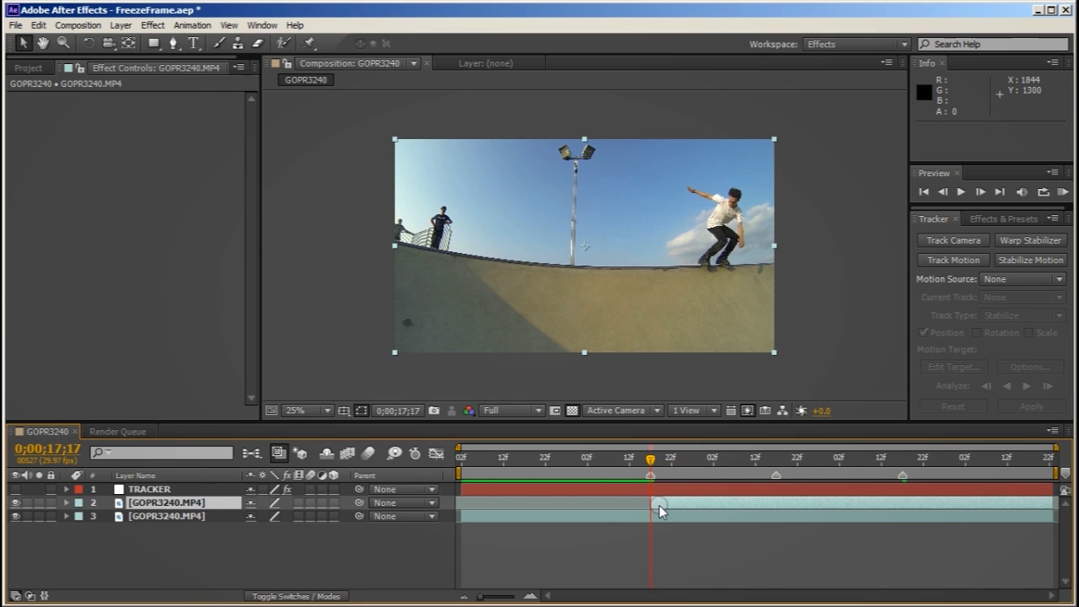
{"action": "right_click", "coordinate": [659, 505]}
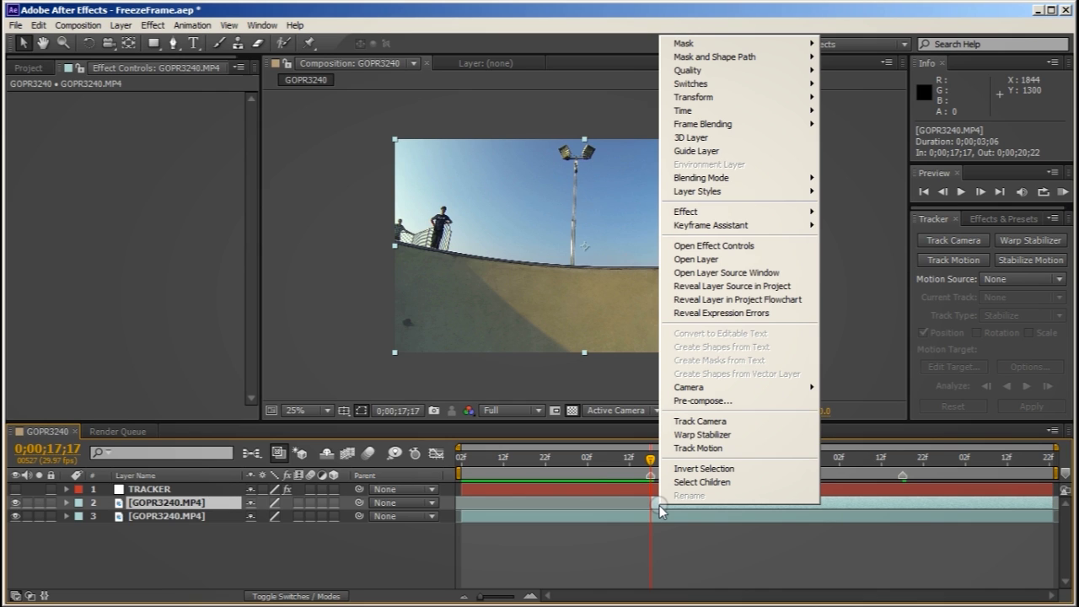
{"action": "mouse_move", "coordinate": [739, 112]}
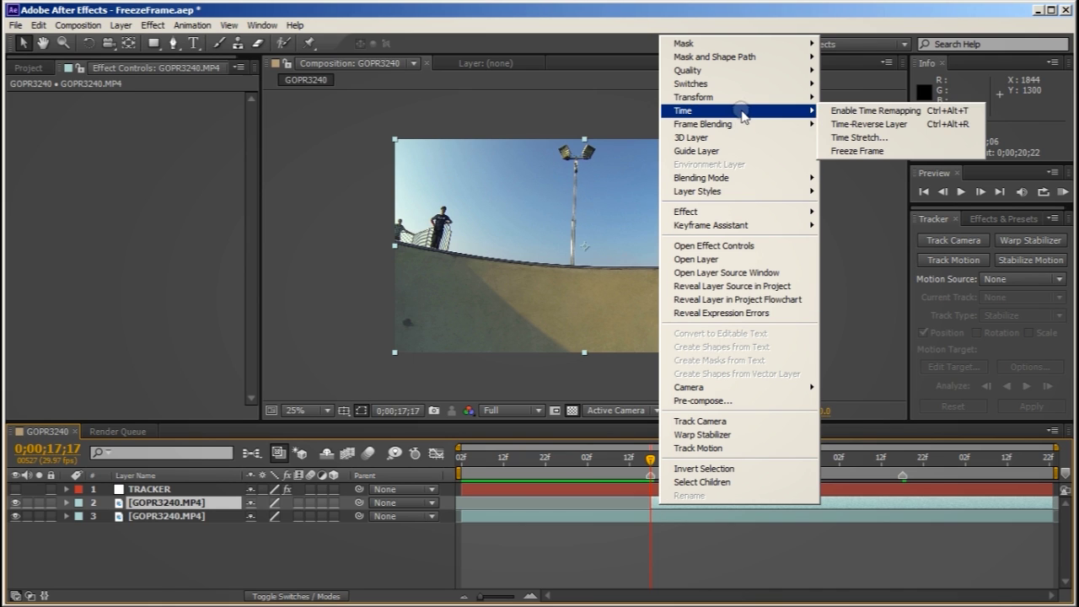
{"action": "left_click", "coordinate": [847, 151]}
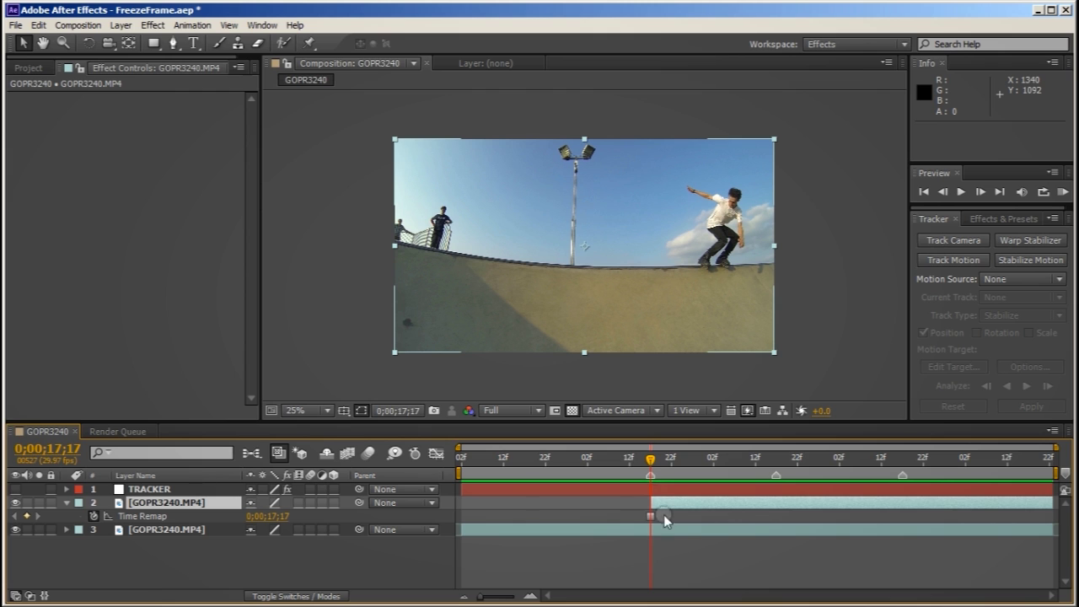
{"action": "left_click_drag", "start_coordinate": [650, 460], "coordinate": [599, 469]}
Make a second footage copy above the first freeze layer, starting at 0;00;18;17, and apply Freeze Frame to it
{"action": "left_click", "coordinate": [776, 466]}
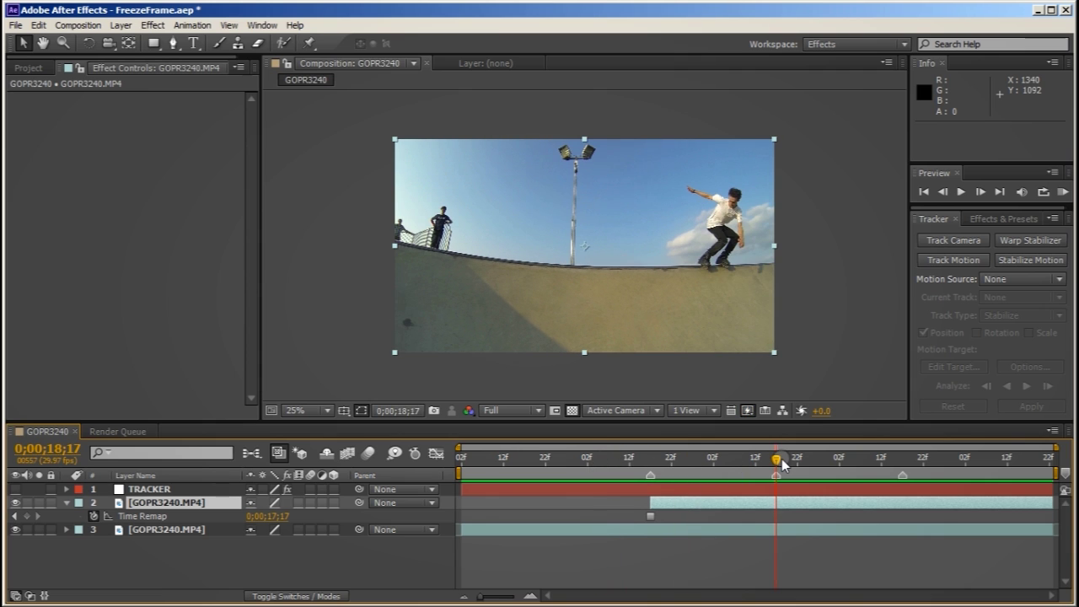
{"action": "left_click", "coordinate": [214, 531]}
{"action": "key", "text": "ctrl+d"}
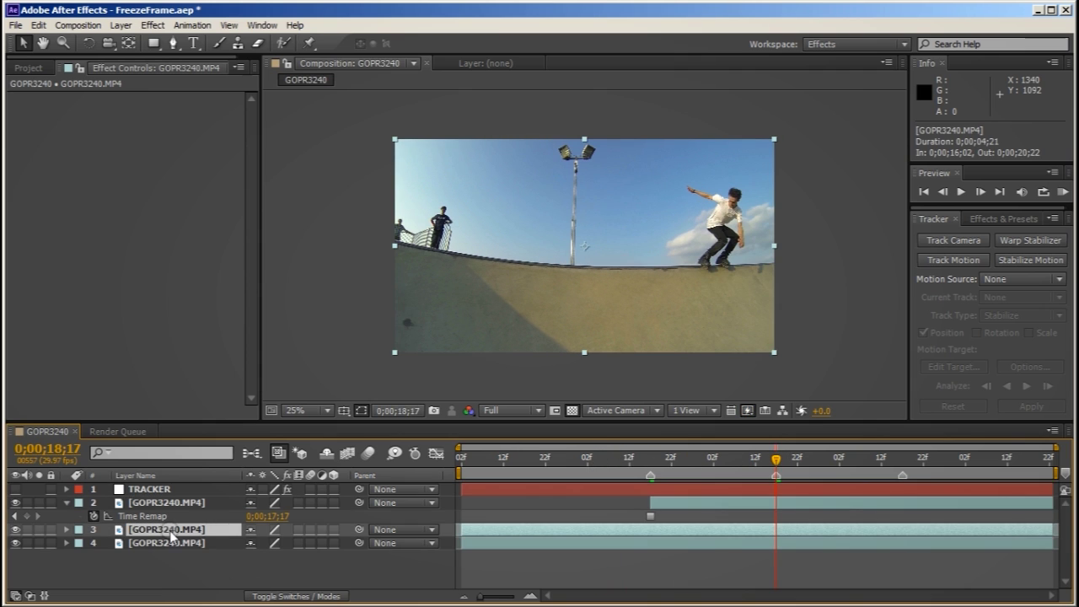
{"action": "left_click_drag", "start_coordinate": [173, 529], "coordinate": [169, 498]}
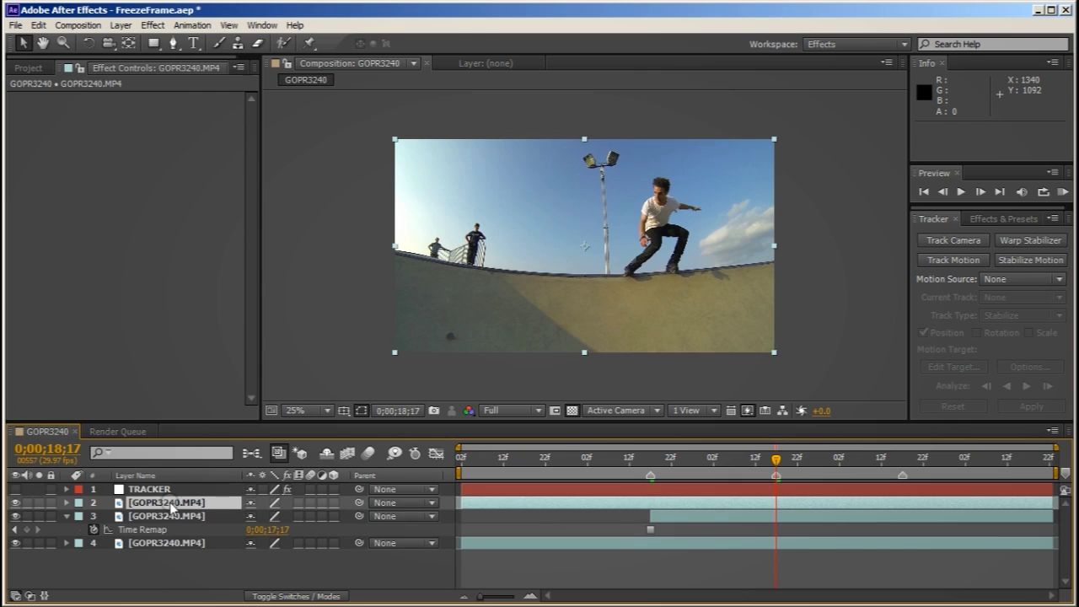
{"action": "key", "text": "alt+bracketleft"}
{"action": "right_click", "coordinate": [788, 507]}
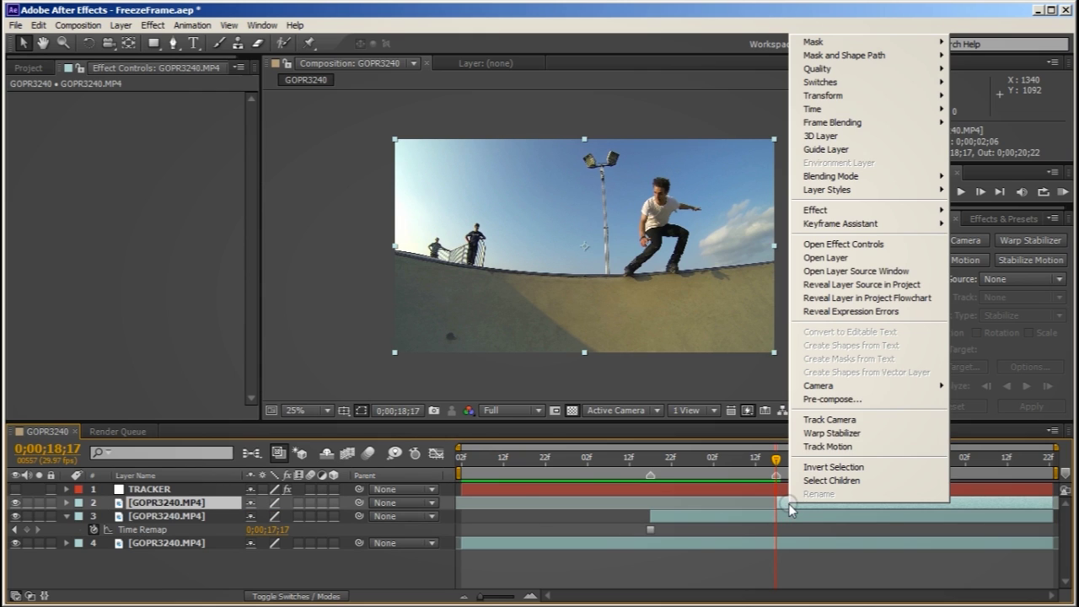
{"action": "mouse_move", "coordinate": [835, 108]}
{"action": "left_click", "coordinate": [998, 149]}
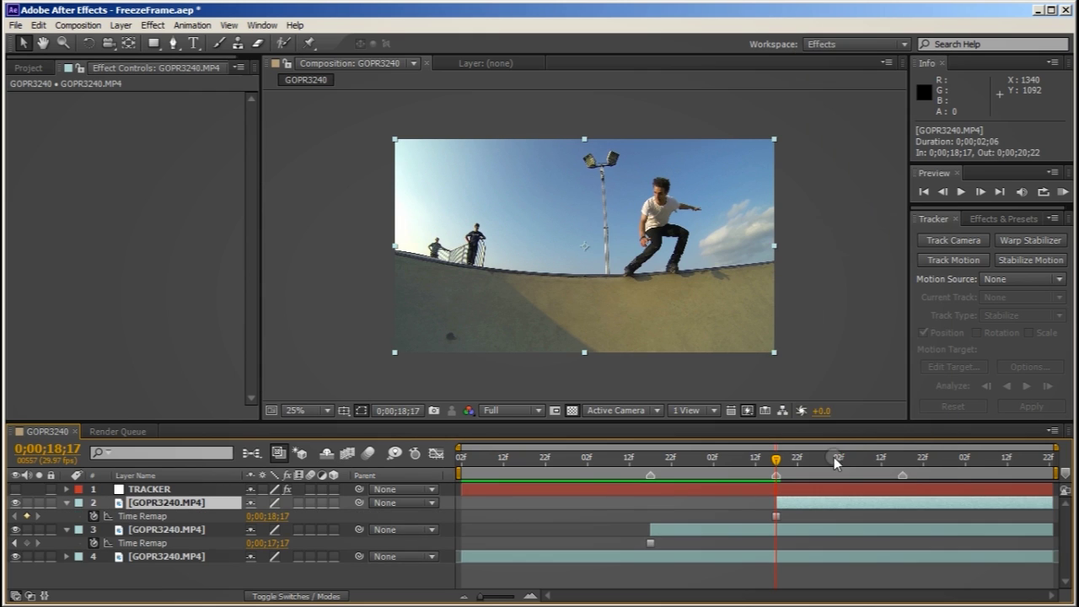
Make a third footage copy directly below TRACKER, starting at 0;00;19;17, and apply Freeze Frame to it
{"action": "left_click", "coordinate": [903, 458]}
{"action": "left_click", "coordinate": [171, 557]}
{"action": "key", "text": "ctrl+d"}
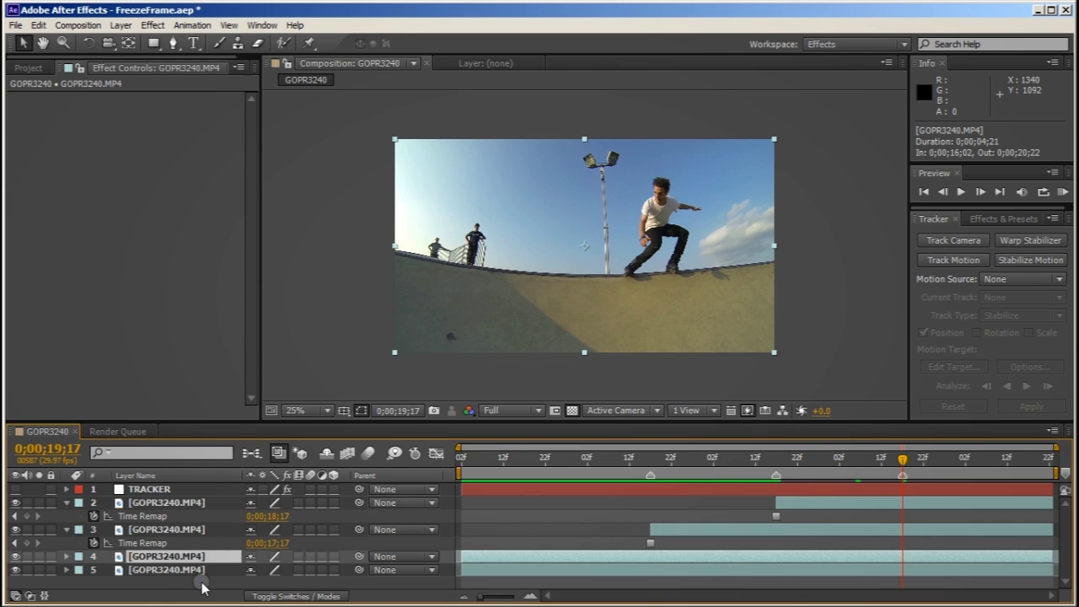
{"action": "left_click_drag", "start_coordinate": [169, 558], "coordinate": [191, 499]}
{"action": "right_click", "coordinate": [922, 497]}
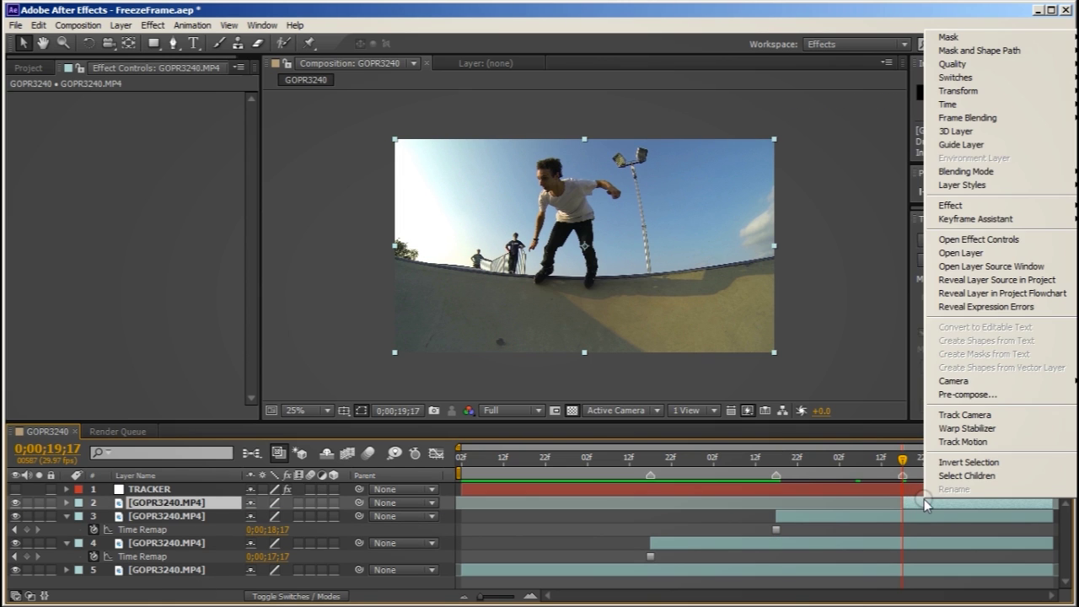
{"action": "left_click", "coordinate": [1078, 145]}
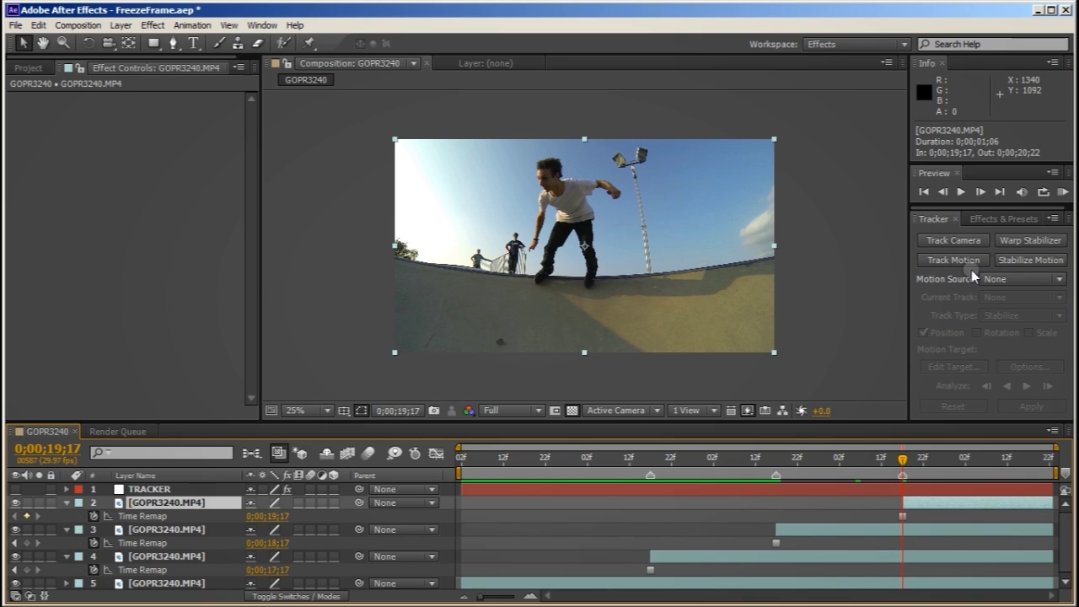
Collapse the frozen layers' properties and rename them FREEZE1, FREEZE2 and FREEZE3 in order of their start times
{"action": "left_click", "coordinate": [145, 559], "text": "shift"}
{"action": "key", "text": "u"}
{"action": "left_click", "coordinate": [163, 529]}
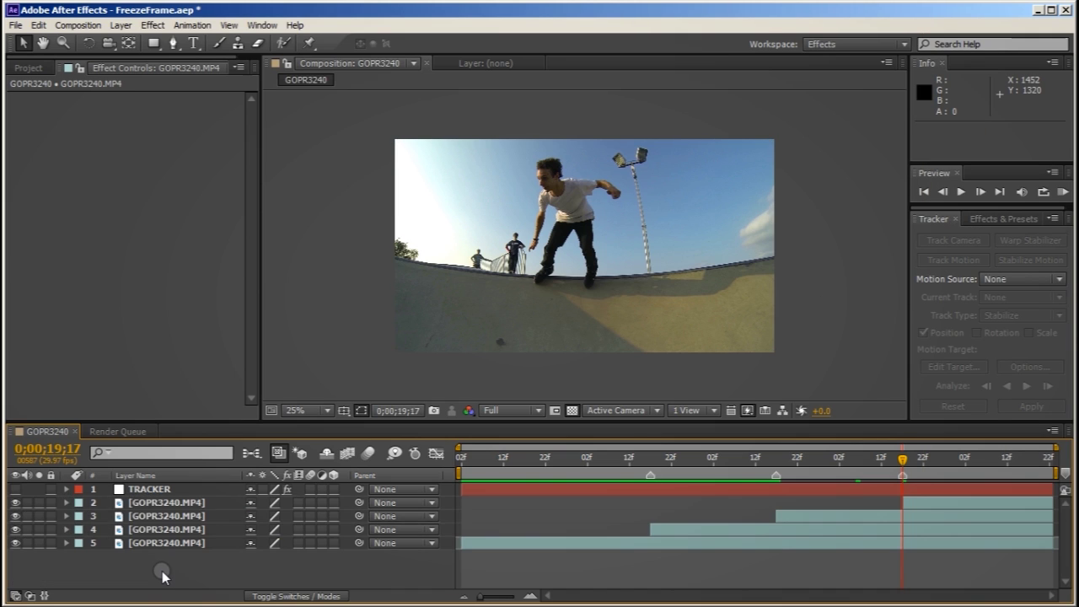
{"action": "key", "text": "Return"}
{"action": "type", "text": "FREEZE1"}
{"action": "key", "text": "Return"}
{"action": "key", "text": "ctrl+Up"}
{"action": "key", "text": "Return"}
{"action": "type", "text": "FREEZE2"}
{"action": "key", "text": "Return"}
{"action": "key", "text": "ctrl+Up"}
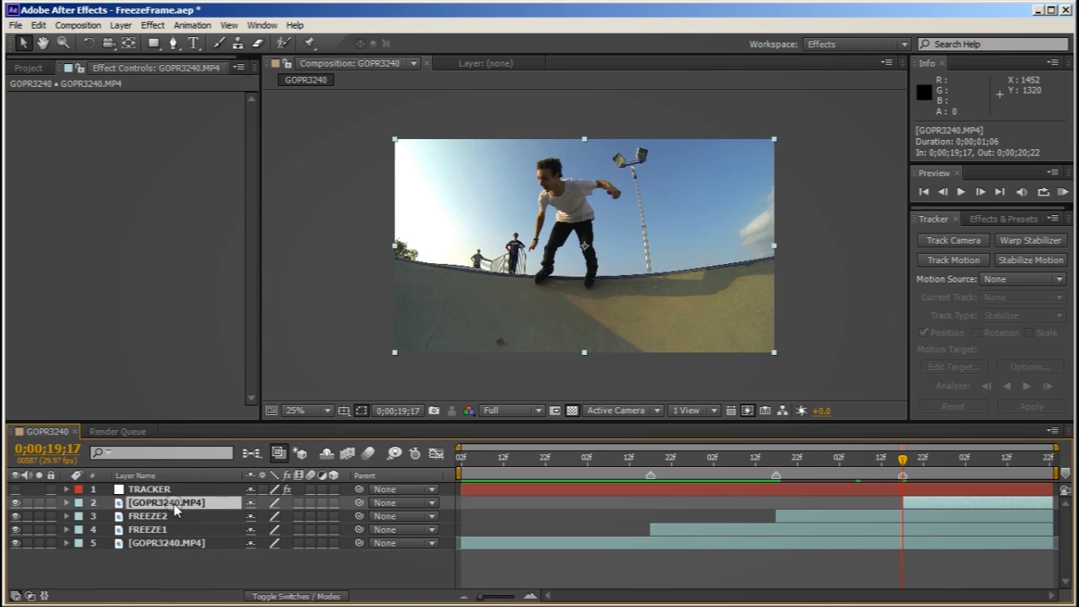
{"action": "key", "text": "Return"}
{"action": "type", "text": "FREE"}
Go to the start of FREEZE1 at 0;00;17;17 and parent the layer to TRACKER
{"action": "left_click", "coordinate": [160, 530]}
{"action": "key", "text": "i"}
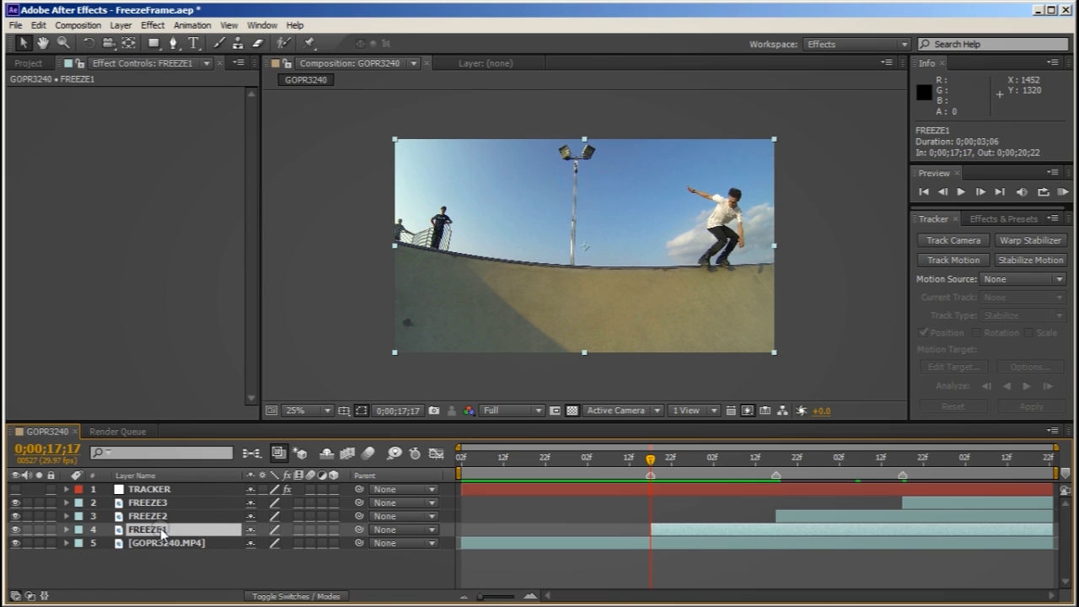
{"action": "left_click", "coordinate": [429, 534]}
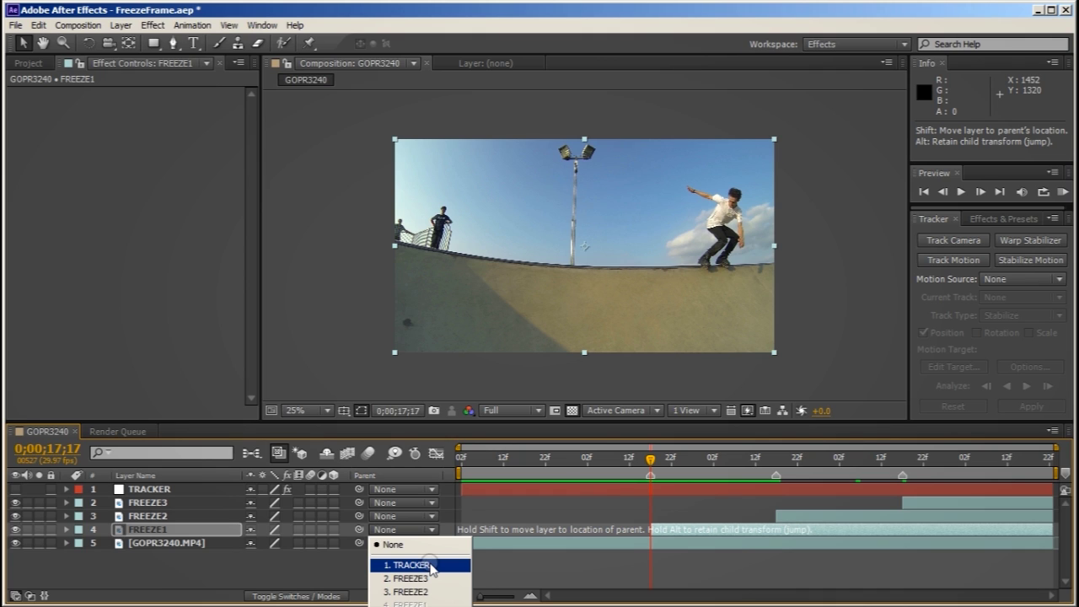
{"action": "left_click", "coordinate": [432, 566]}
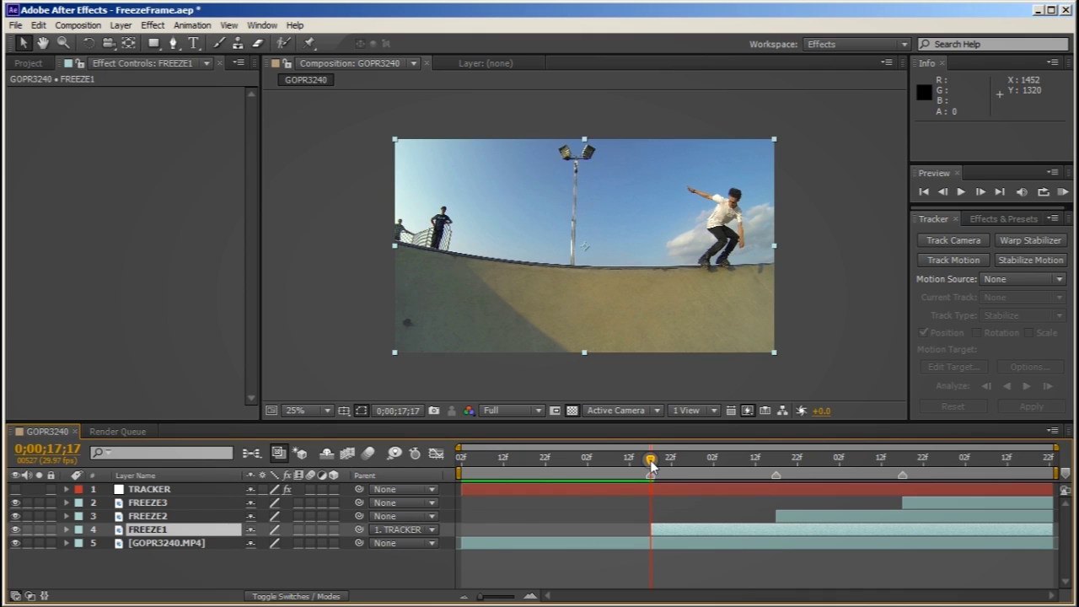
Set FREEZE1's opacity to 50% and scrub past its start to check how it follows the background
{"action": "left_click_drag", "start_coordinate": [653, 461], "coordinate": [634, 481]}
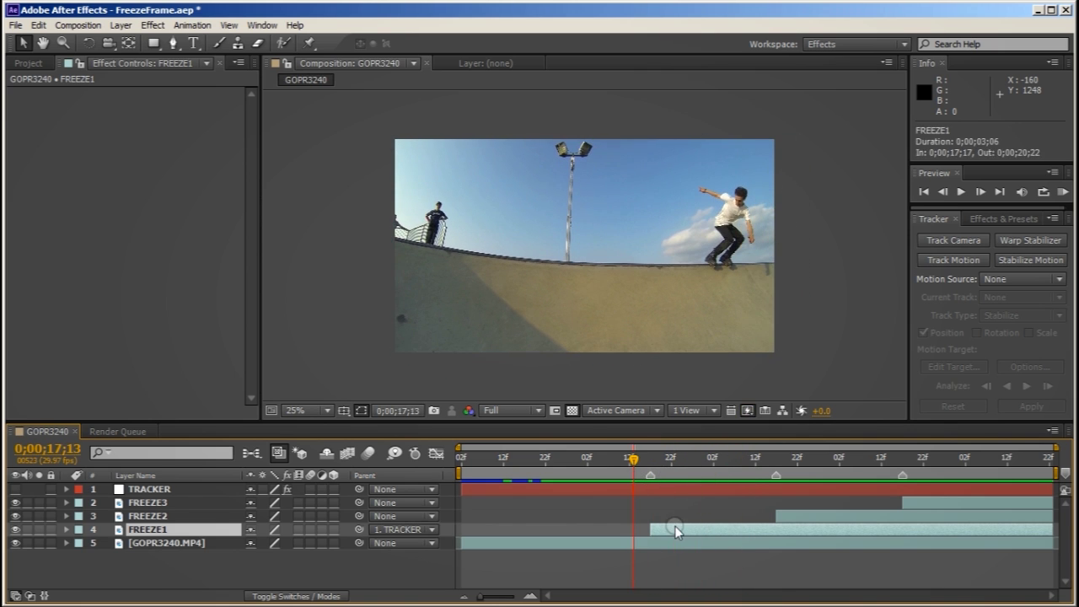
{"action": "key", "text": "t"}
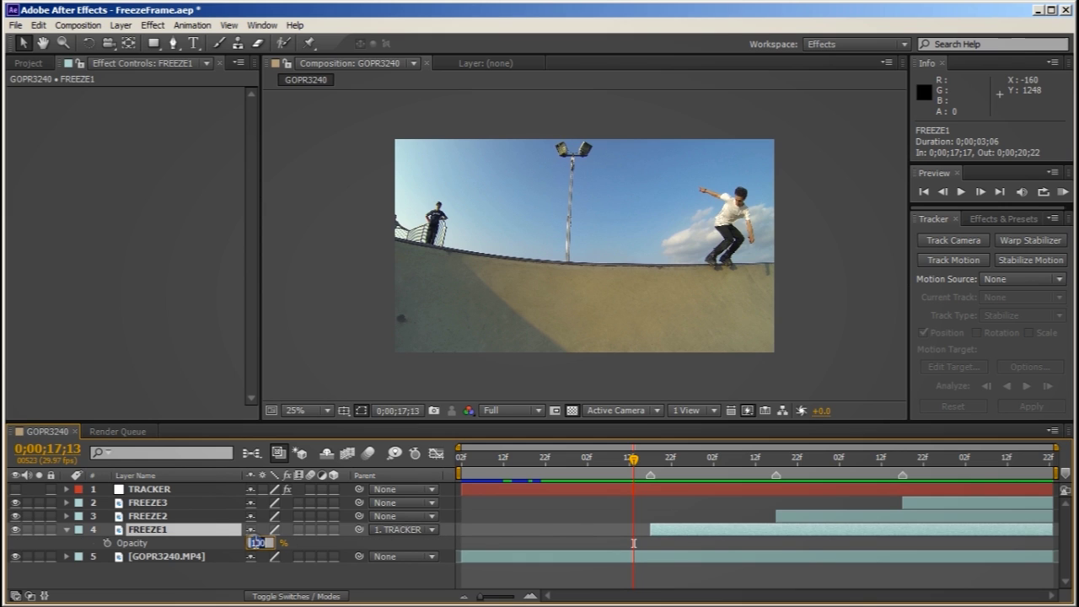
{"action": "key", "text": "Return"}
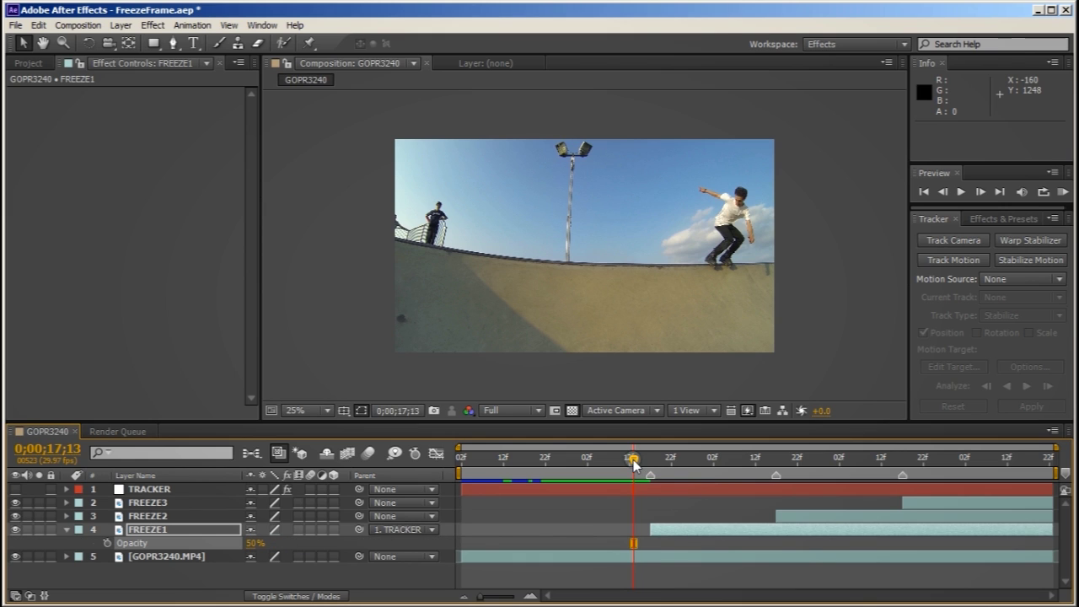
{"action": "left_click_drag", "start_coordinate": [634, 464], "coordinate": [688, 463]}
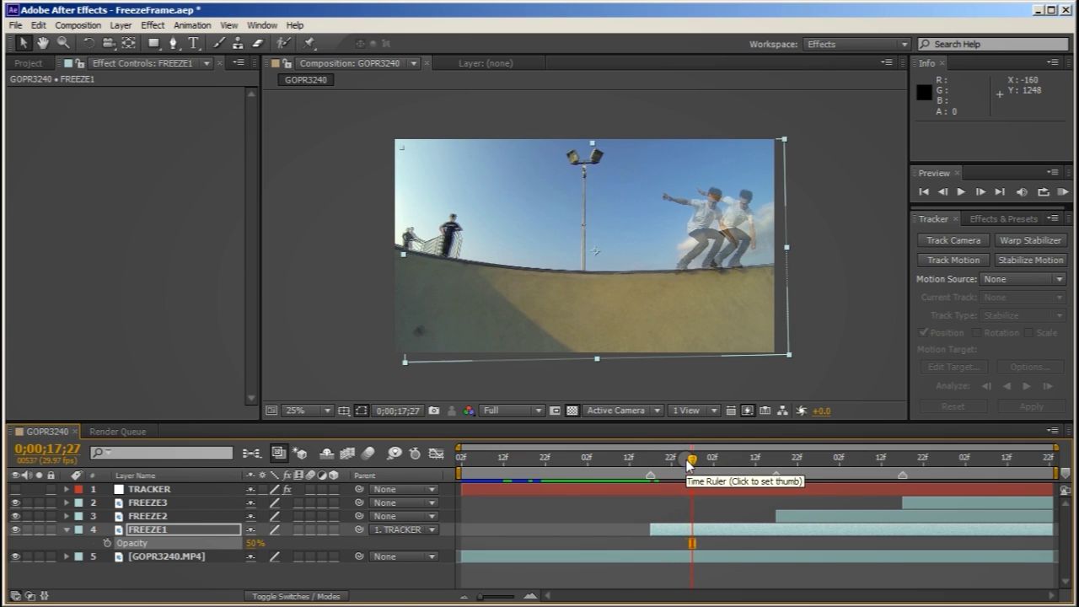
Step forward through FREEZE1 to 0;00;18;04 to check how the half-transparent frozen frame lines up with the moving background
{"action": "key", "text": "Page_Down"}
{"action": "key", "text": "Page_Down"}
{"action": "key", "text": "Page_Down"}
{"action": "key", "text": "Page_Down"}
{"action": "key", "text": "Page_Down"}
{"action": "key", "text": "Page_Down"}
{"action": "key", "text": "Page_Down"}
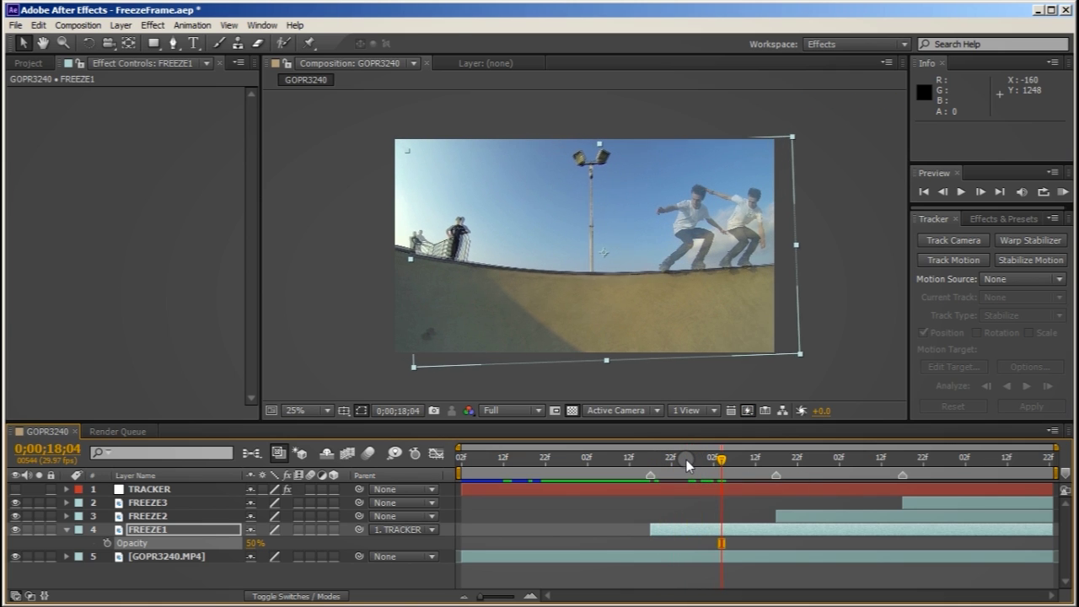
{"action": "key", "text": "i"}
Go to the start of FREEZE2 at 0;00;18;17 and parent the layer to TRACKER
{"action": "left_click", "coordinate": [771, 458]}
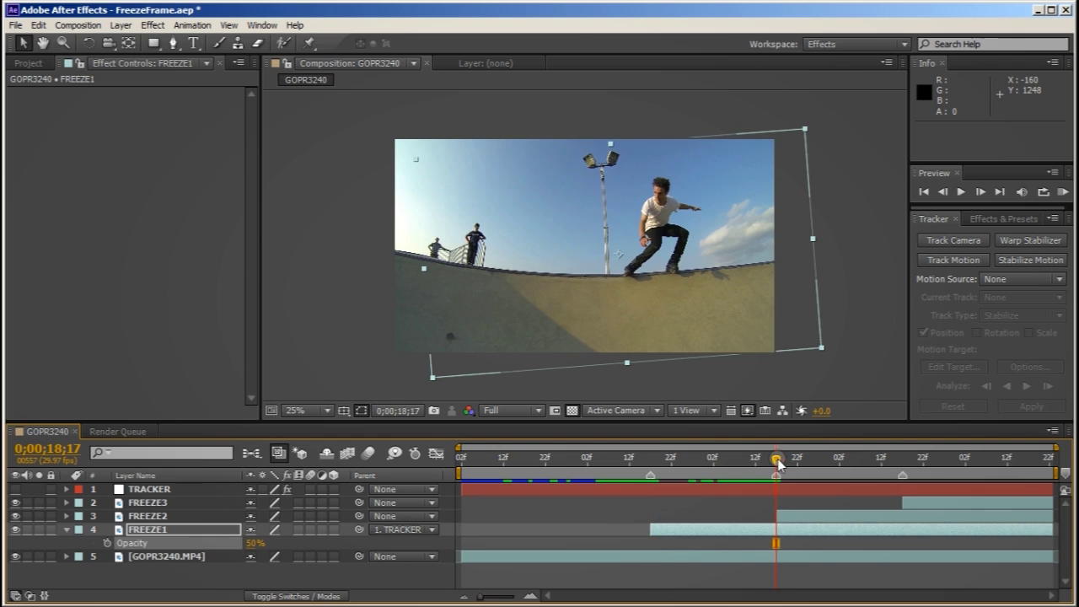
{"action": "left_click", "coordinate": [801, 514]}
{"action": "left_click", "coordinate": [428, 519]}
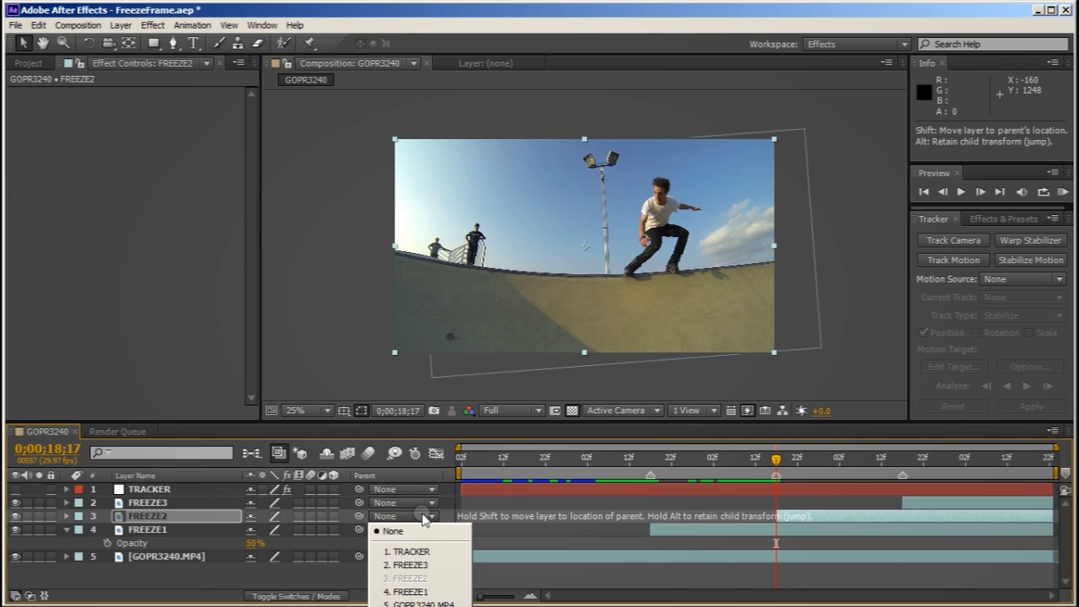
{"action": "left_click", "coordinate": [420, 546]}
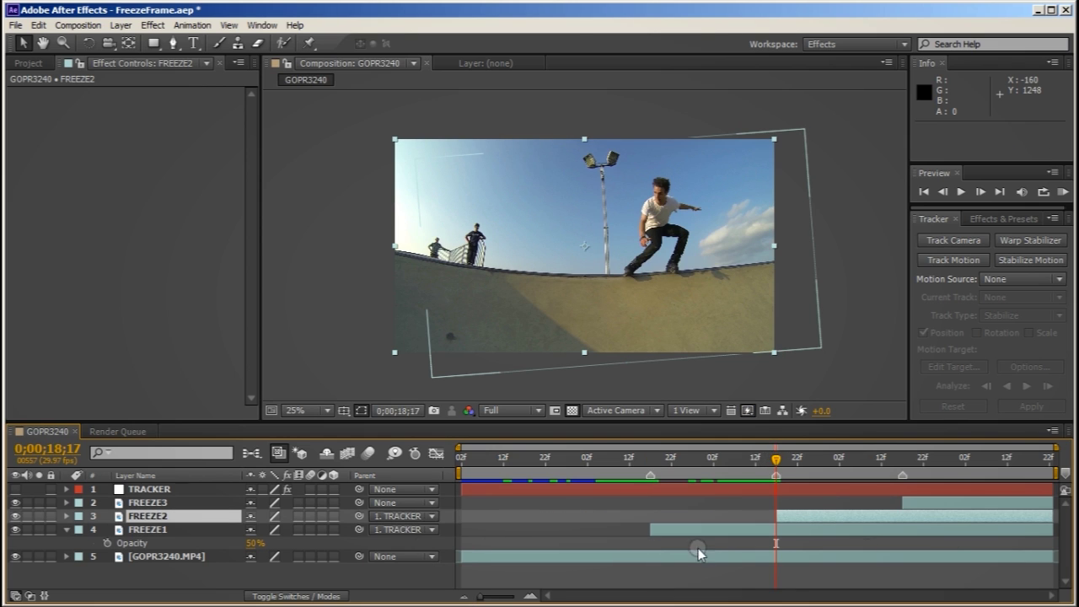
Go to the start of FREEZE3 at 0;00;19;17 and parent the layer to TRACKER
{"action": "left_click", "coordinate": [900, 458]}
{"action": "left_click", "coordinate": [914, 504]}
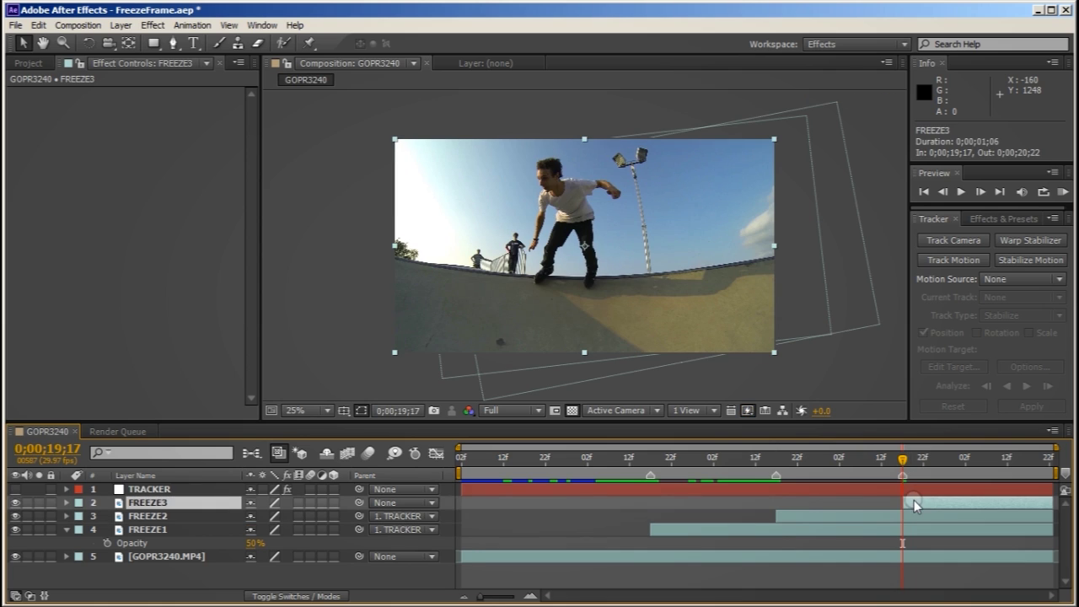
{"action": "left_click", "coordinate": [432, 503]}
{"action": "left_click", "coordinate": [433, 534]}
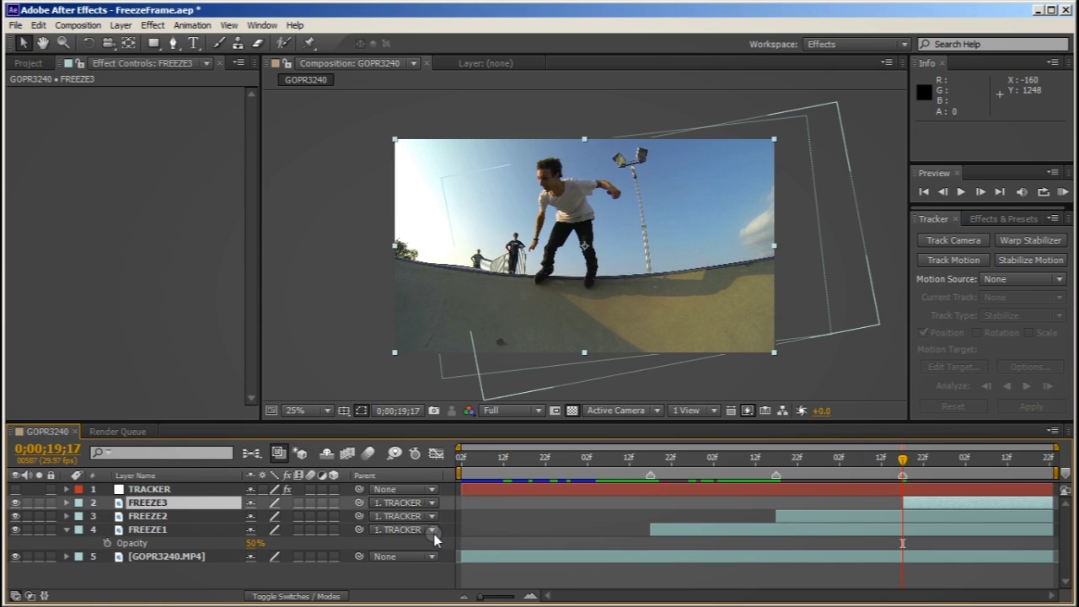
Set FREEZE1's opacity to 100% and collapse its properties
{"action": "left_click", "coordinate": [253, 529]}
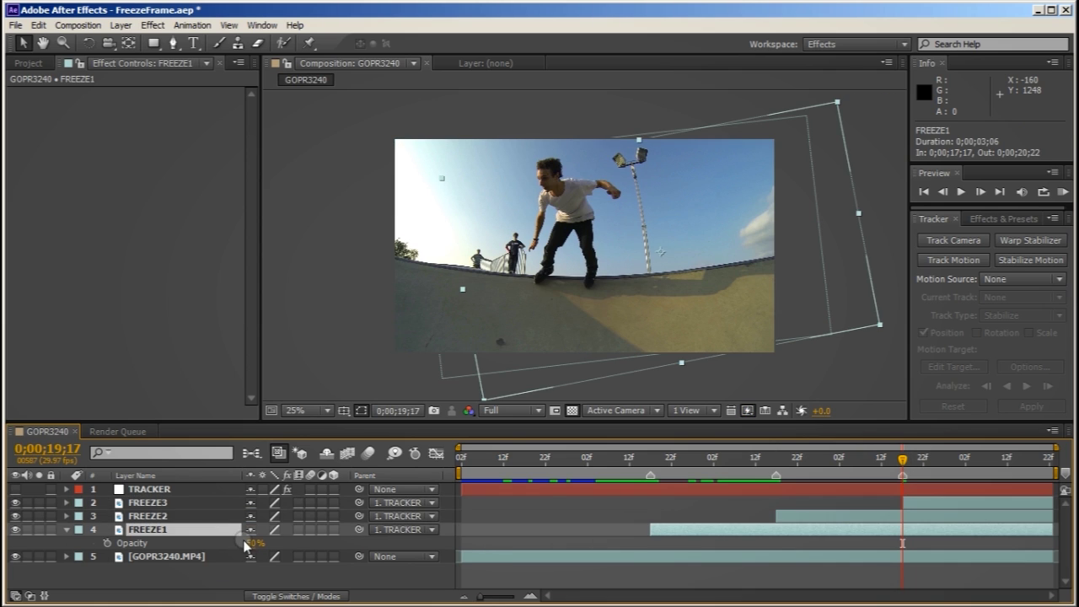
{"action": "type", "text": "100"}
{"action": "key", "text": "Return"}
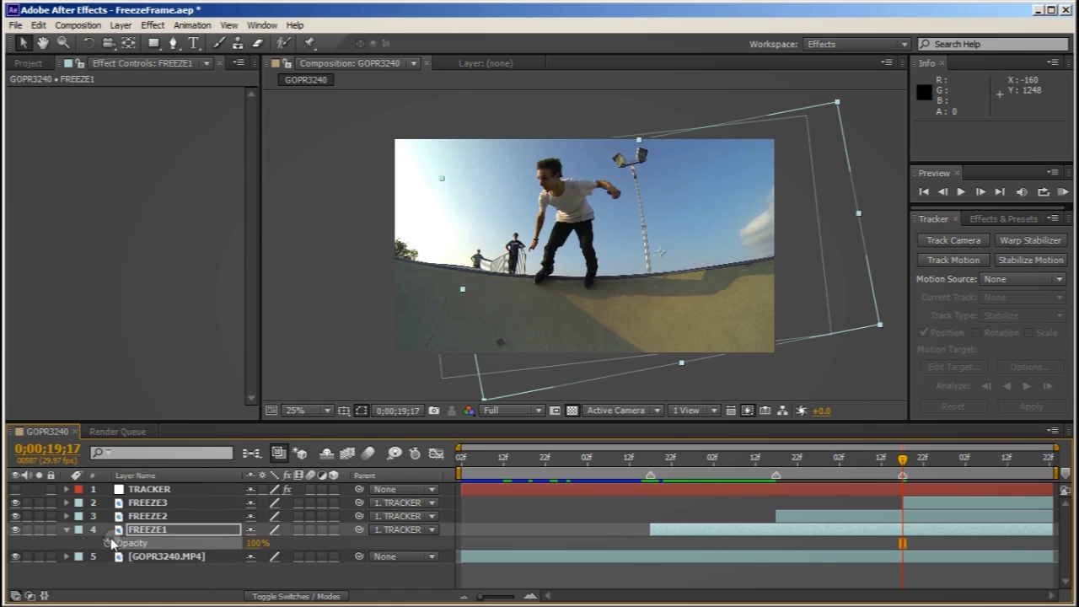
{"action": "left_click", "coordinate": [70, 529]}
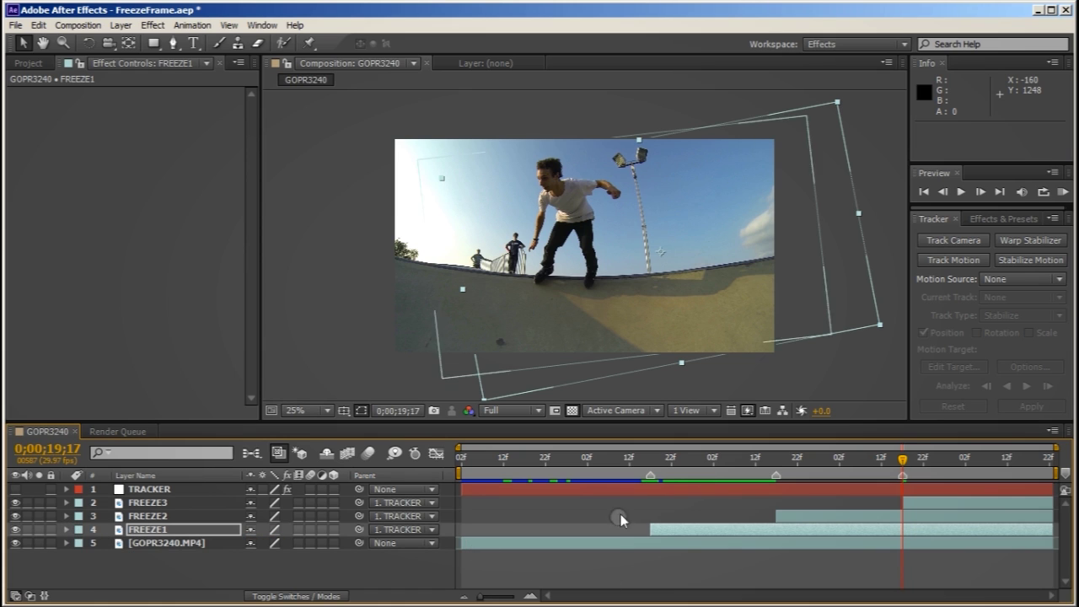
Hide every layer except FREEZE1 and start the work area at 0;00;17;17, where FREEZE1 begins
{"action": "left_click", "coordinate": [651, 465]}
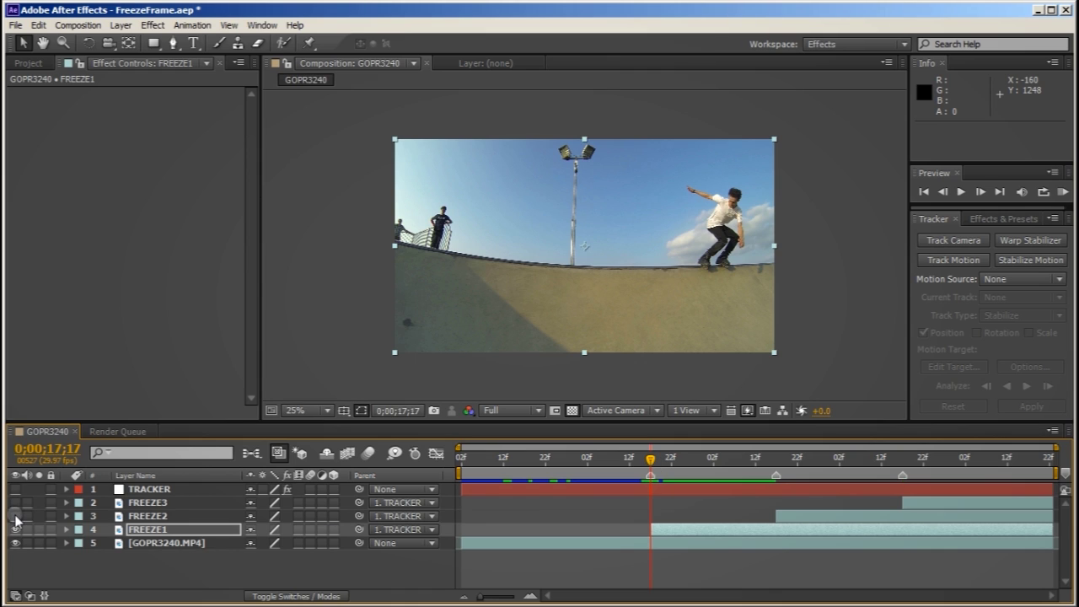
{"action": "left_click", "coordinate": [16, 543]}
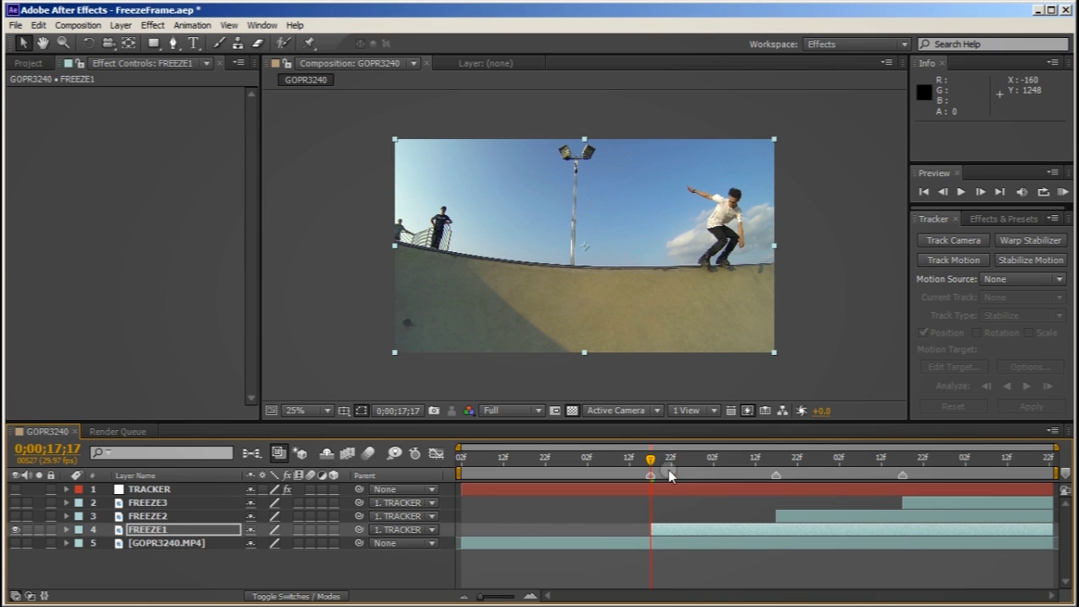
{"action": "mouse_move", "coordinate": [663, 474]}
{"action": "left_mouse_down"}
{"action": "mouse_move", "coordinate": [1041, 468]}
{"action": "mouse_move", "coordinate": [661, 475]}
{"action": "left_mouse_up"}
{"action": "key", "text": "b"}
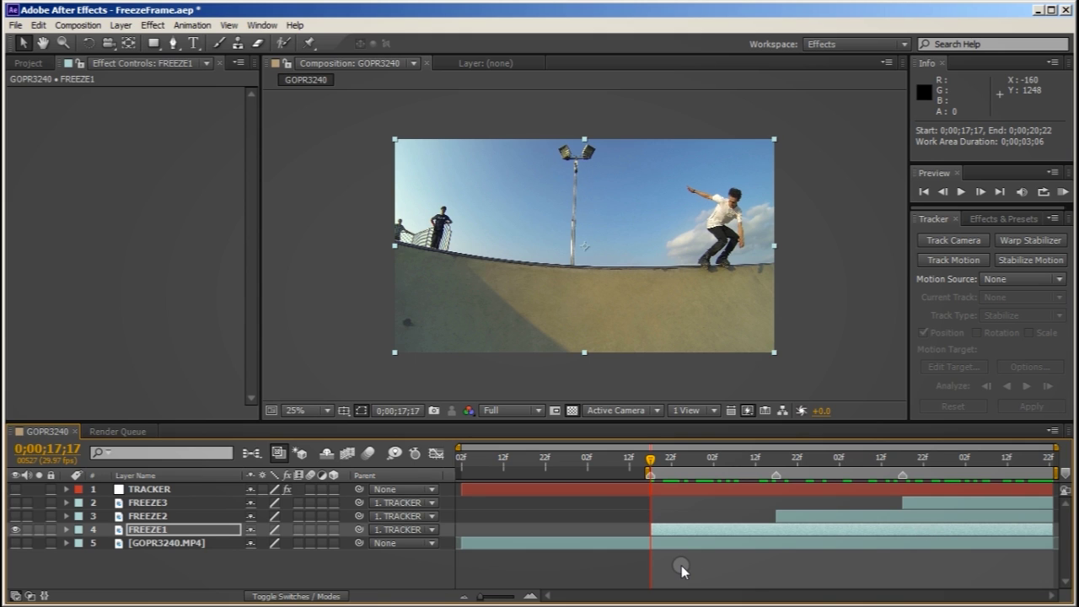
Render the work area to the Outputs folder as GOPR3240-Freeze.avi and return to the GOPR3240 composition
{"action": "key", "text": "ctrl+m"}
{"action": "left_click", "coordinate": [401, 571]}
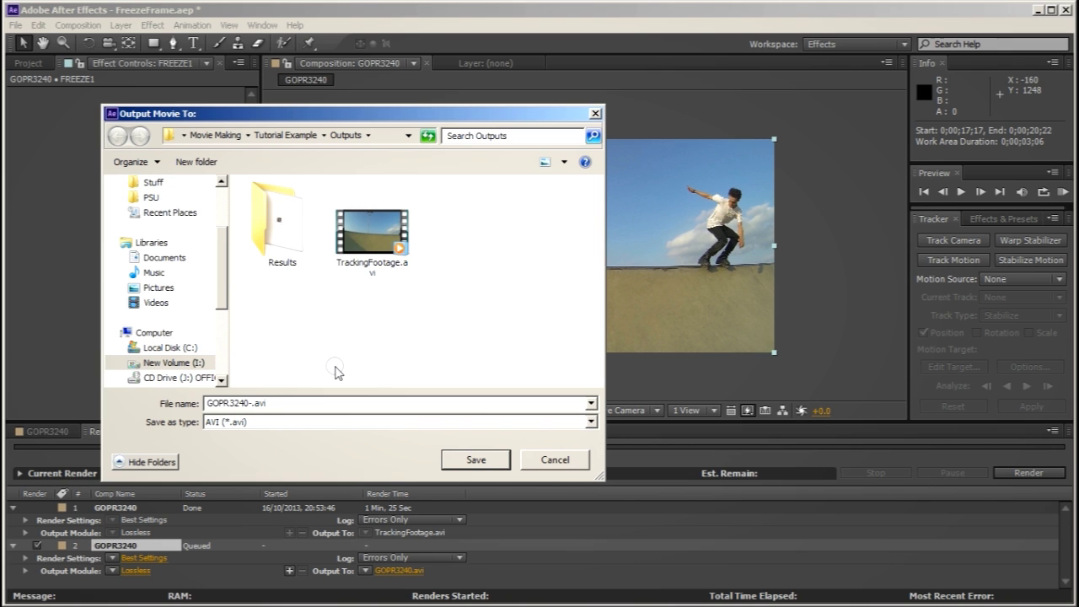
{"action": "left_click", "coordinate": [477, 461]}
{"action": "left_click", "coordinate": [1023, 473]}
{"action": "left_click", "coordinate": [50, 432]}
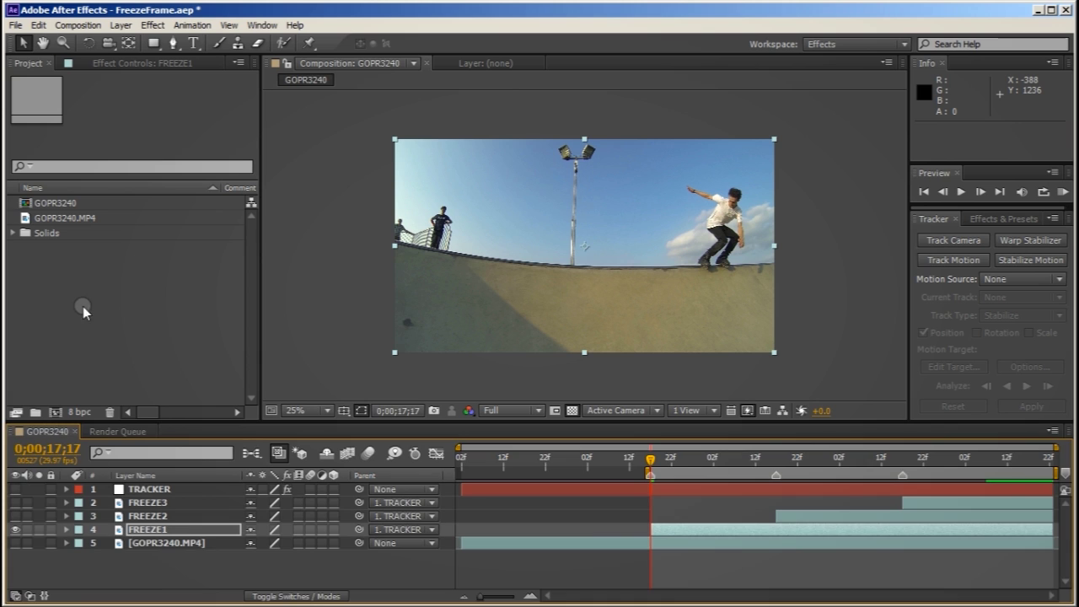
Import GOPR3240-Freeze.avi and place it directly above FREEZE1 in the timeline, starting at 0;00;17;17
{"action": "right_click", "coordinate": [82, 307]}
{"action": "mouse_move", "coordinate": [103, 355]}
{"action": "left_click", "coordinate": [270, 355]}
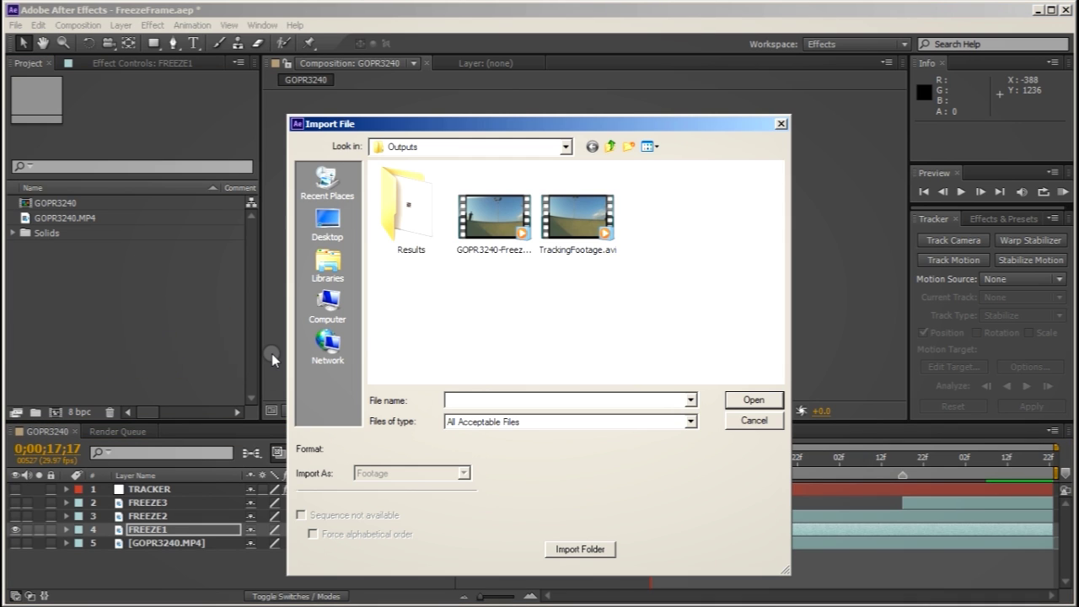
{"action": "left_click", "coordinate": [504, 233]}
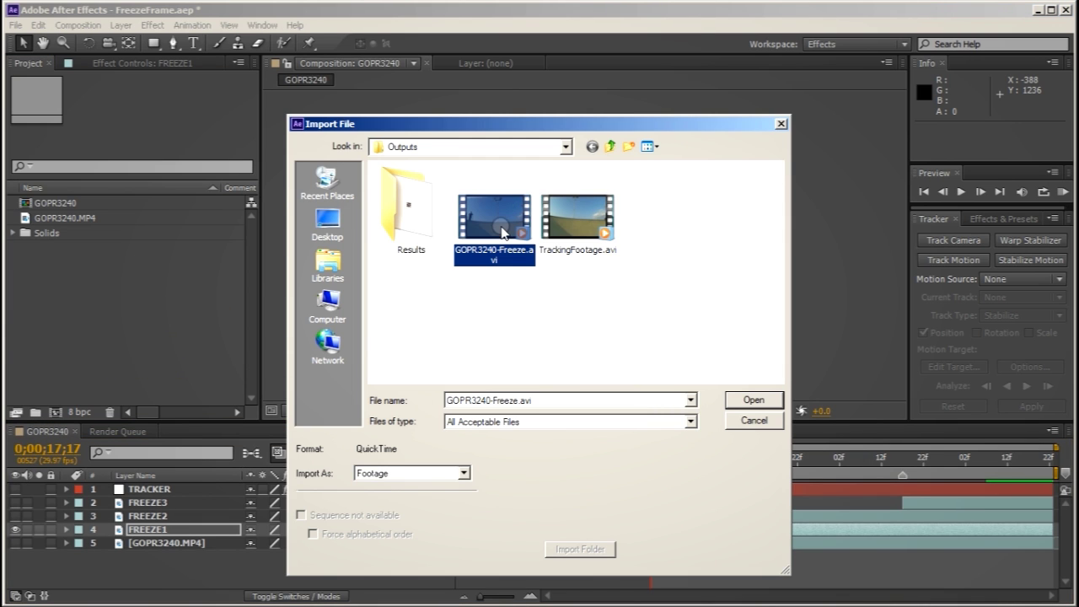
{"action": "left_click", "coordinate": [753, 400]}
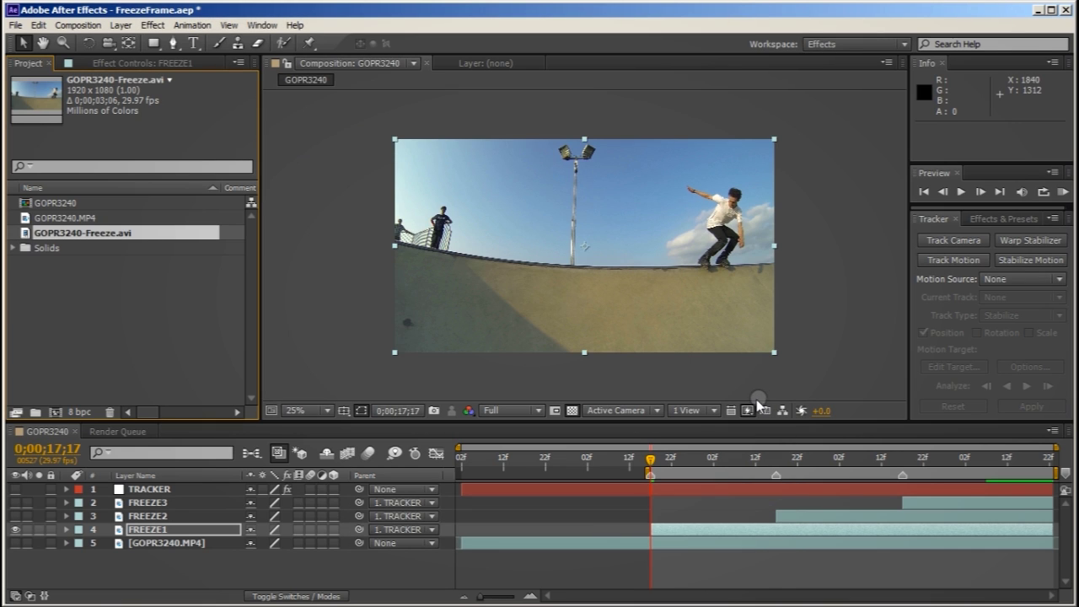
{"action": "left_click_drag", "start_coordinate": [32, 239], "coordinate": [186, 518]}
{"action": "left_click_drag", "start_coordinate": [504, 534], "coordinate": [685, 532]}
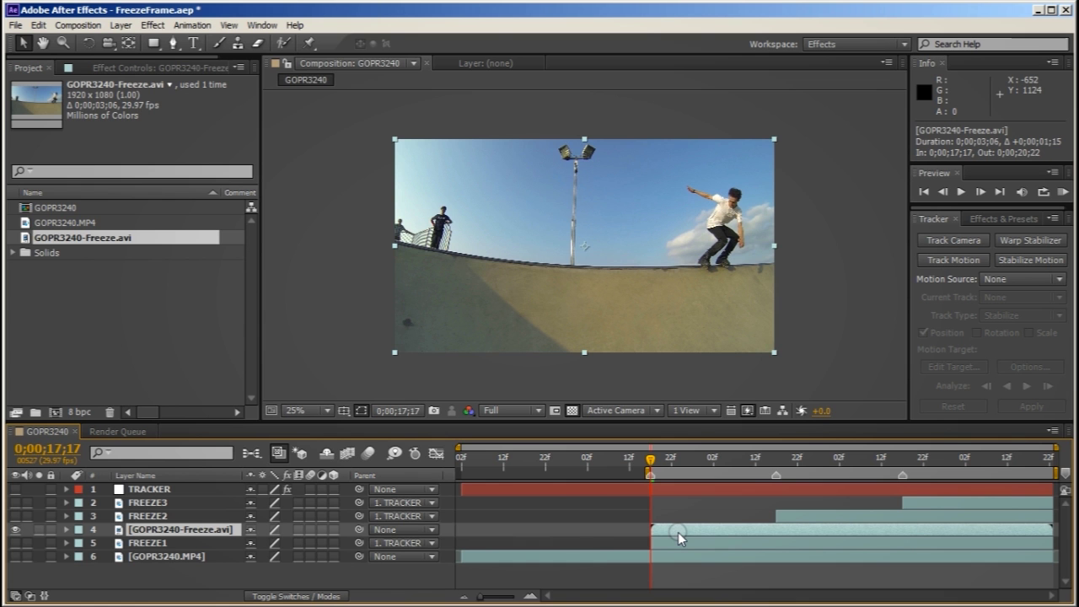
Pre-compose the GOPR3240-Freeze.avi layer as "GOPR3240-Freeze.avi Stable", leaving all attributes in GOPR3240 and opening the new composition
{"action": "right_click", "coordinate": [678, 532]}
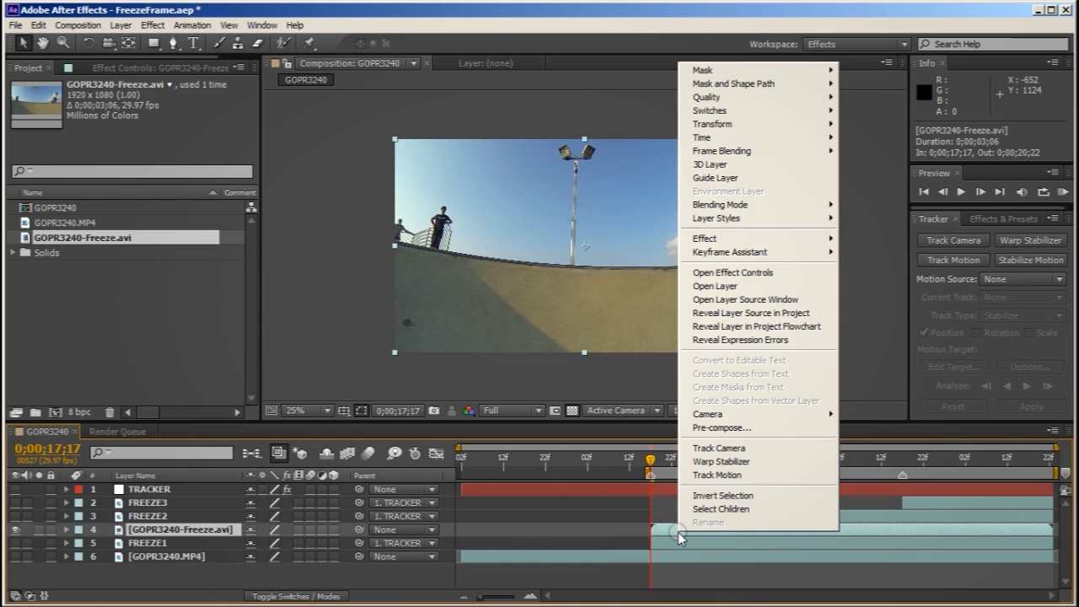
{"action": "left_click", "coordinate": [710, 433]}
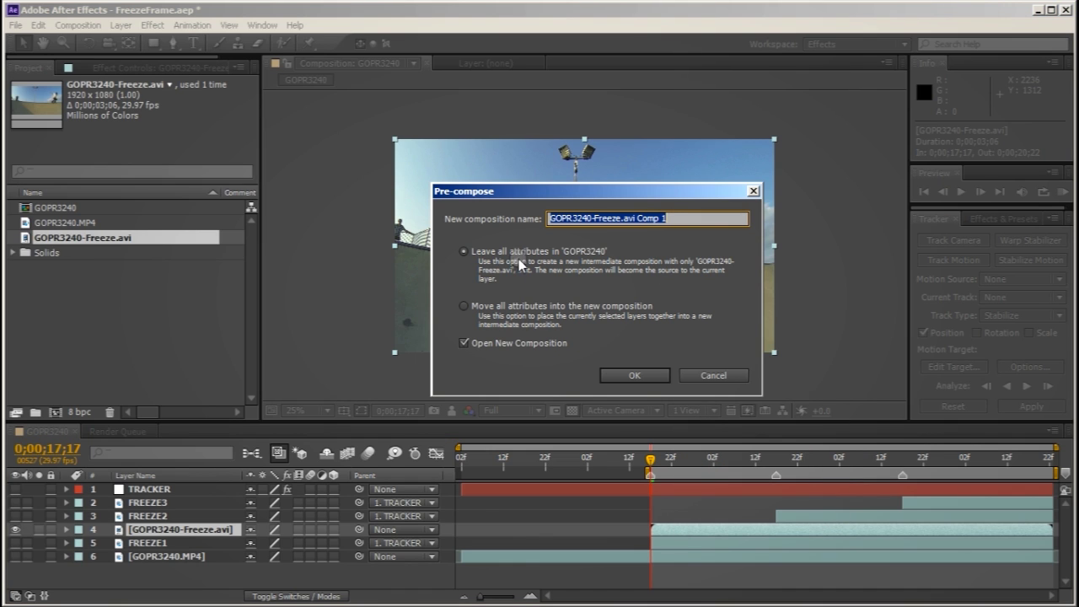
{"action": "left_click", "coordinate": [640, 218]}
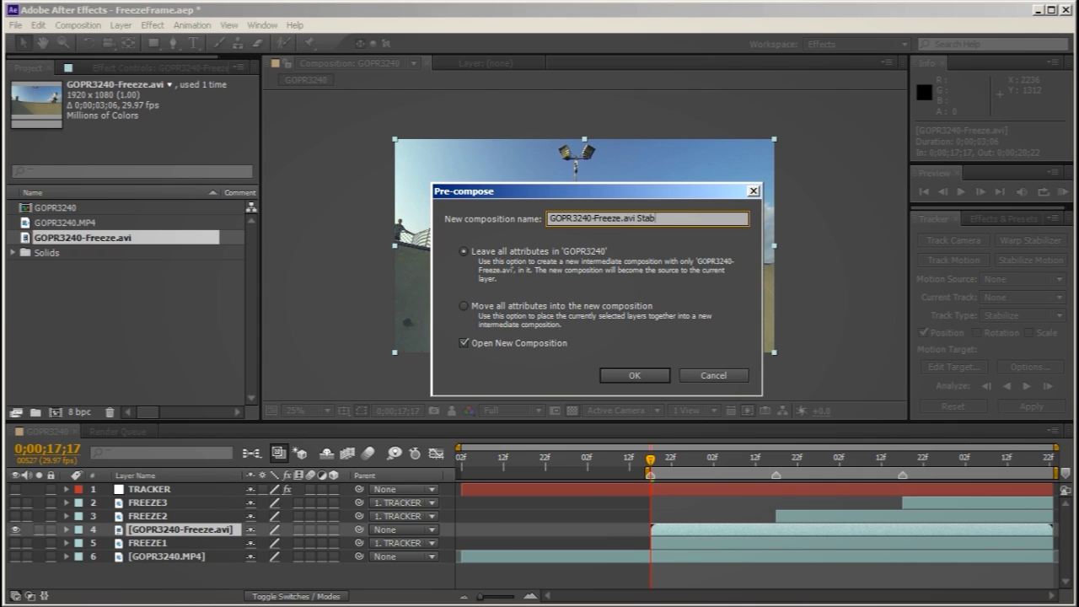
{"action": "left_click", "coordinate": [635, 376]}
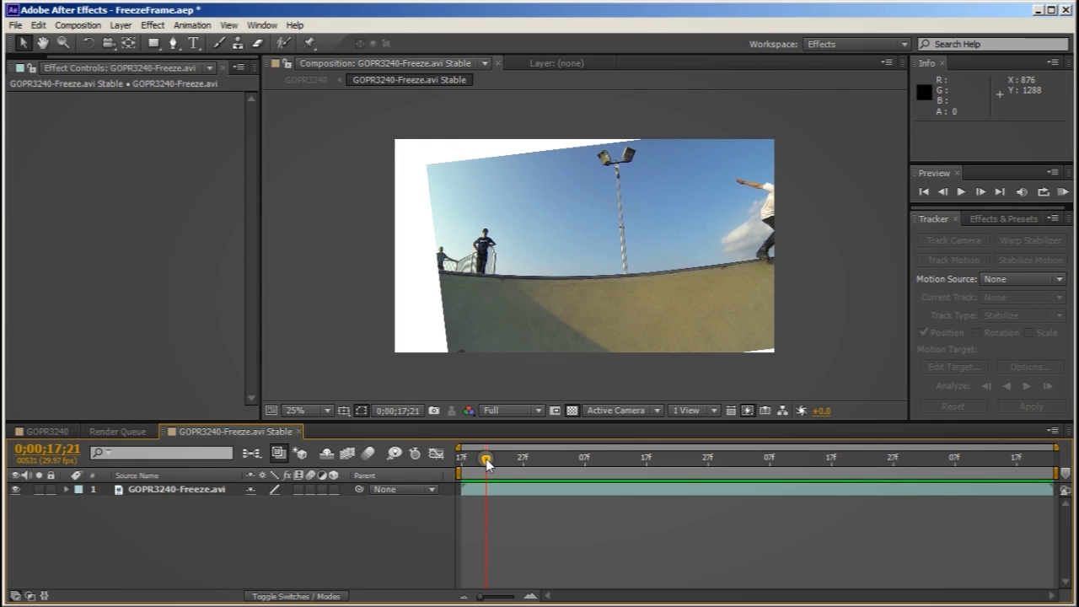
Go back to 0;00;17;17 in the new composition and apply Warp Stabilizer to the GOPR3240-Freeze.avi layer
{"action": "left_click_drag", "start_coordinate": [489, 464], "coordinate": [462, 472]}
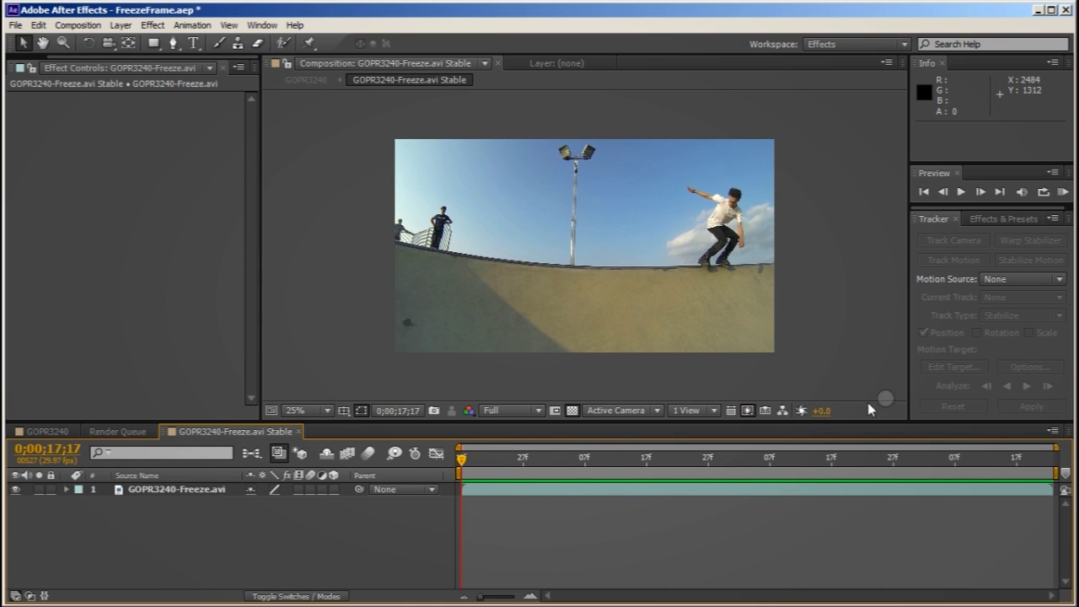
{"action": "left_click", "coordinate": [722, 490]}
{"action": "left_click", "coordinate": [1032, 239]}
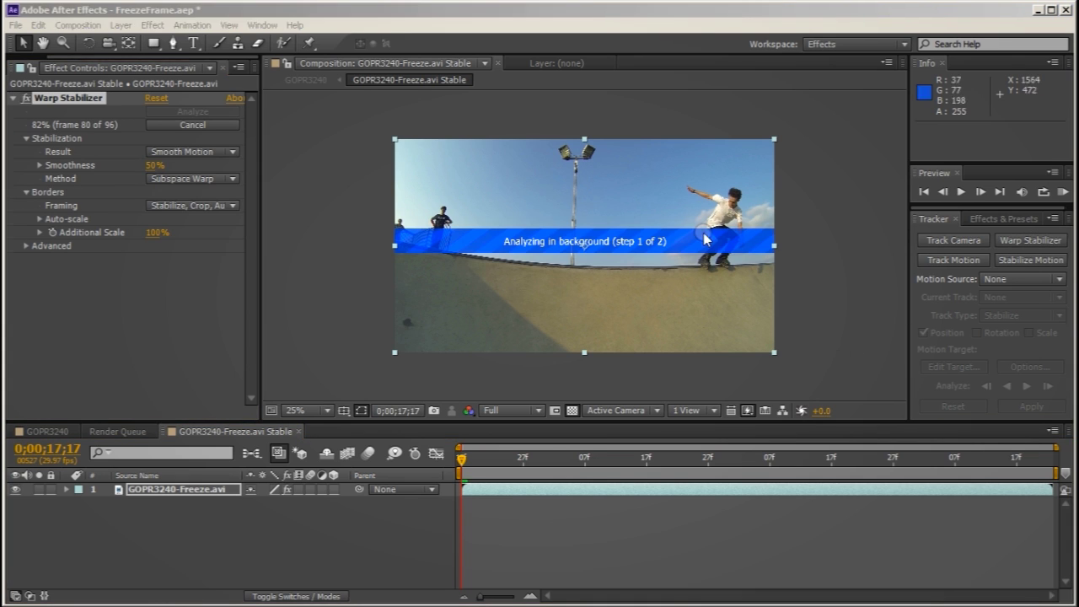
{"action": "left_click", "coordinate": [834, 347]}
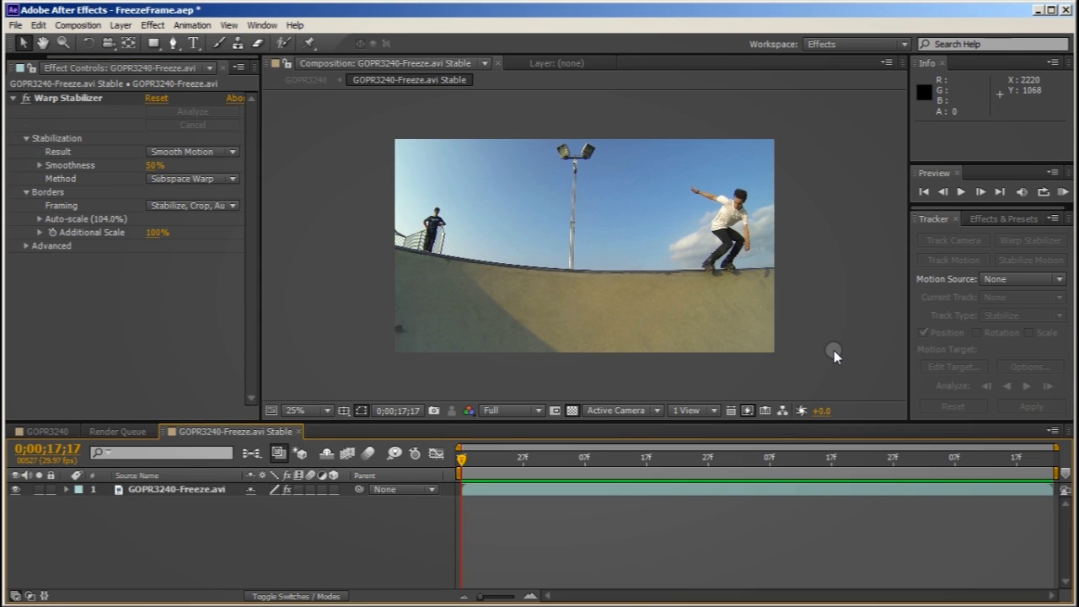
Scrub through the stabilized clip and set the Warp Stabilizer's framing to Stabilize Only
{"action": "left_click_drag", "start_coordinate": [499, 477], "coordinate": [467, 459]}
{"action": "left_click", "coordinate": [462, 488]}
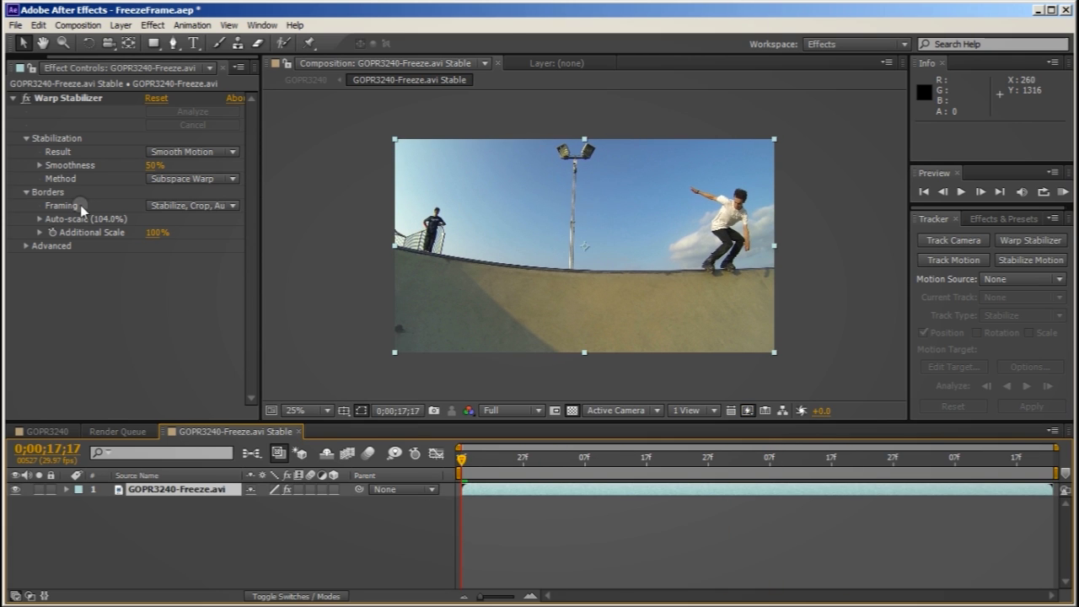
{"action": "left_click", "coordinate": [199, 207]}
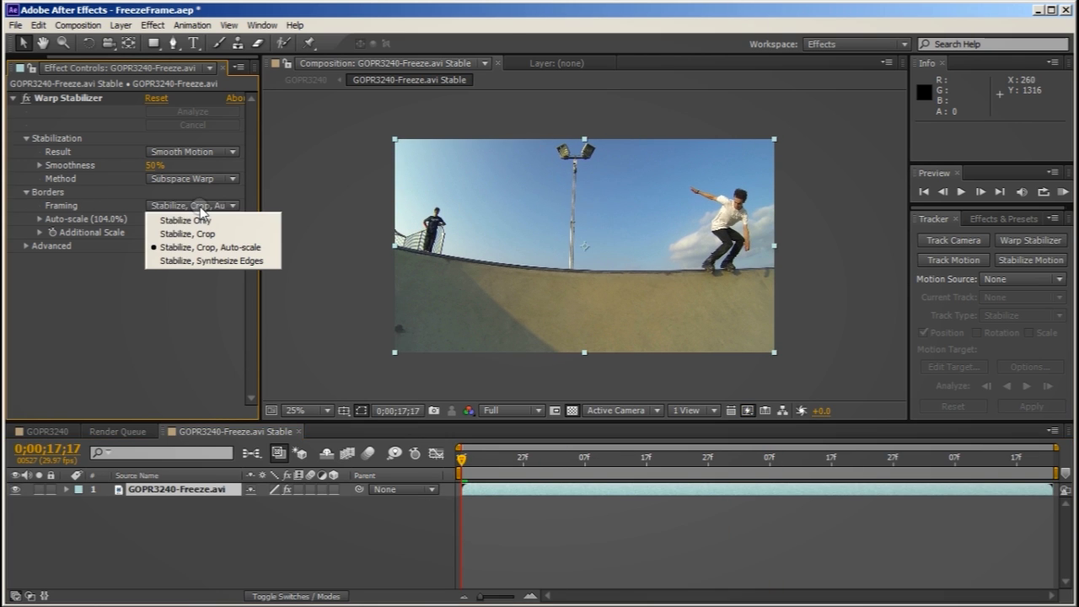
{"action": "left_click", "coordinate": [211, 216]}
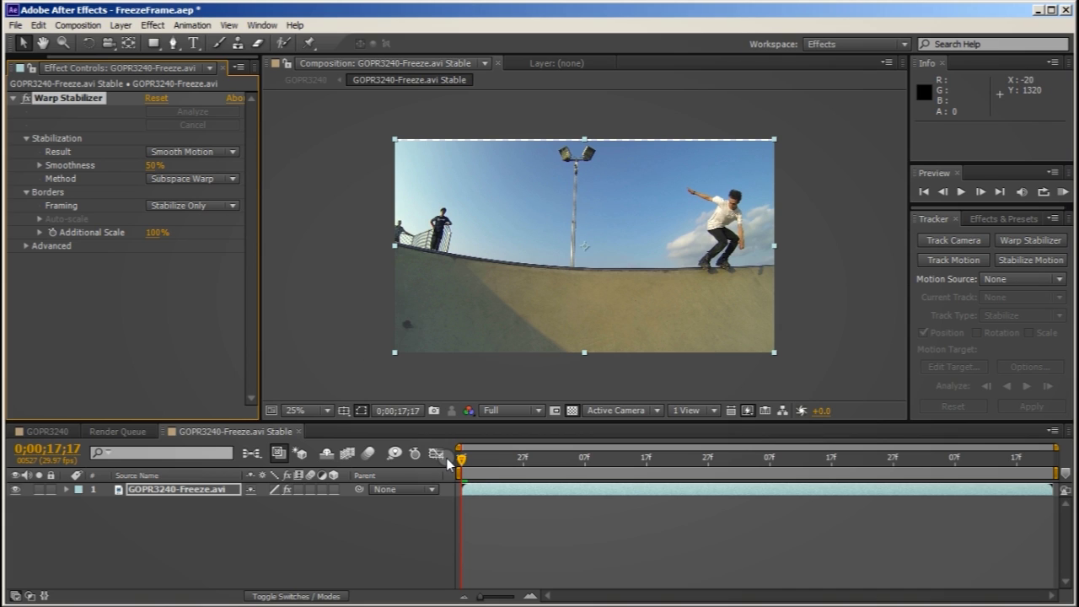
Return to the GOPR3240 composition, set the Stable layer's opacity to 50% and preview it over the original footage
{"action": "left_click", "coordinate": [45, 428]}
{"action": "left_click", "coordinate": [679, 525]}
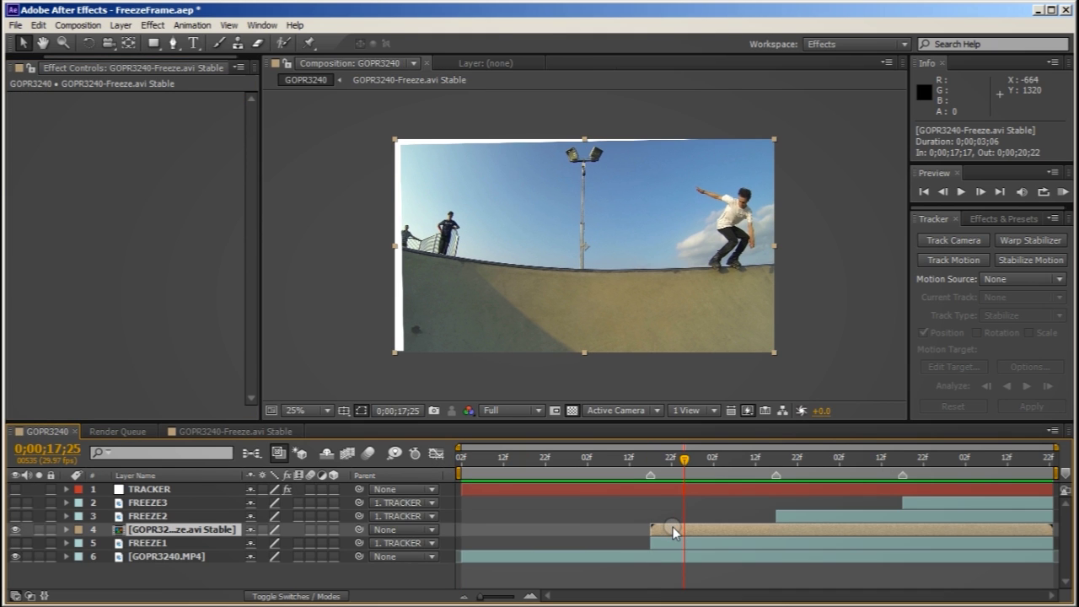
{"action": "key", "text": "t"}
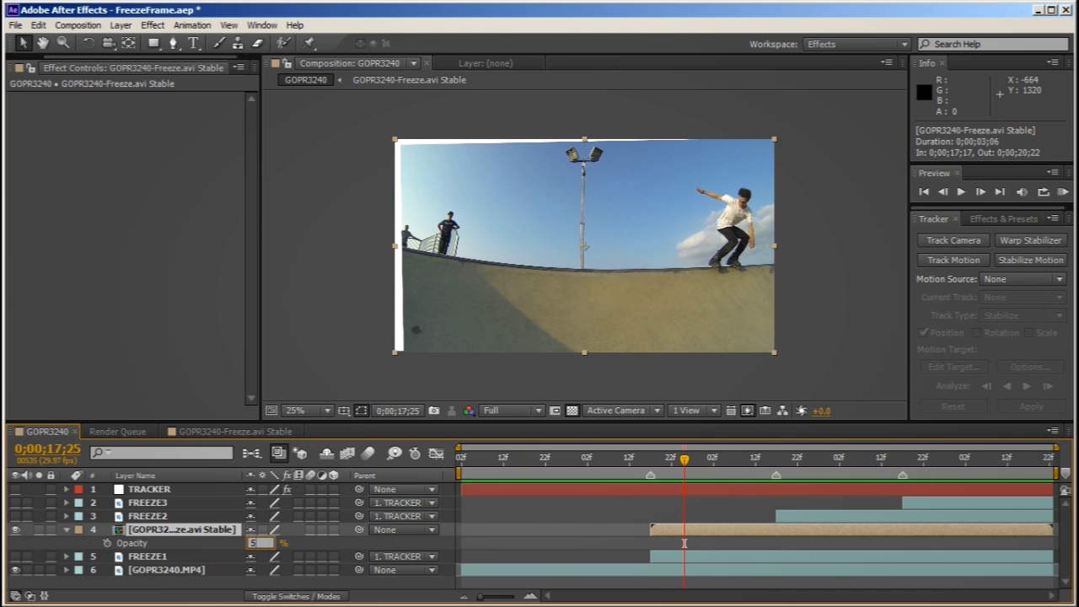
{"action": "key", "text": "Return"}
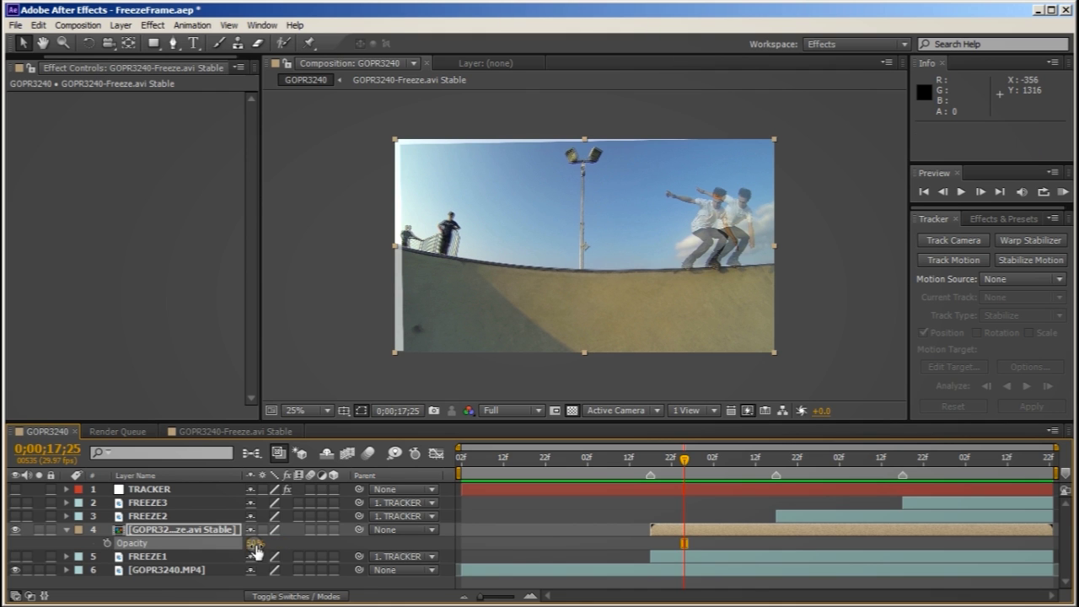
{"action": "key", "text": "space"}
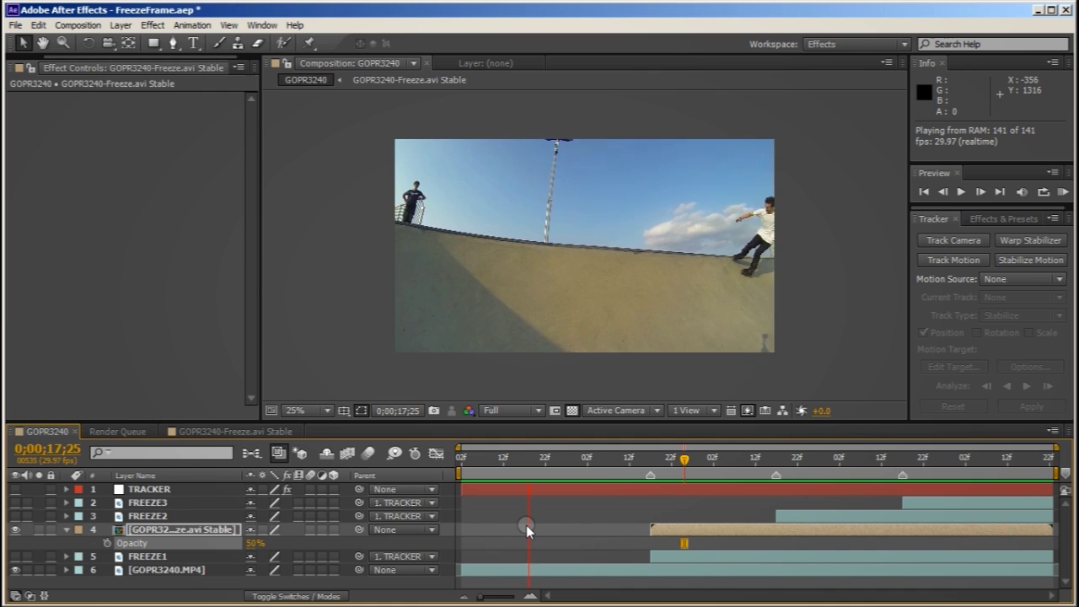
{"action": "key", "text": "space"}
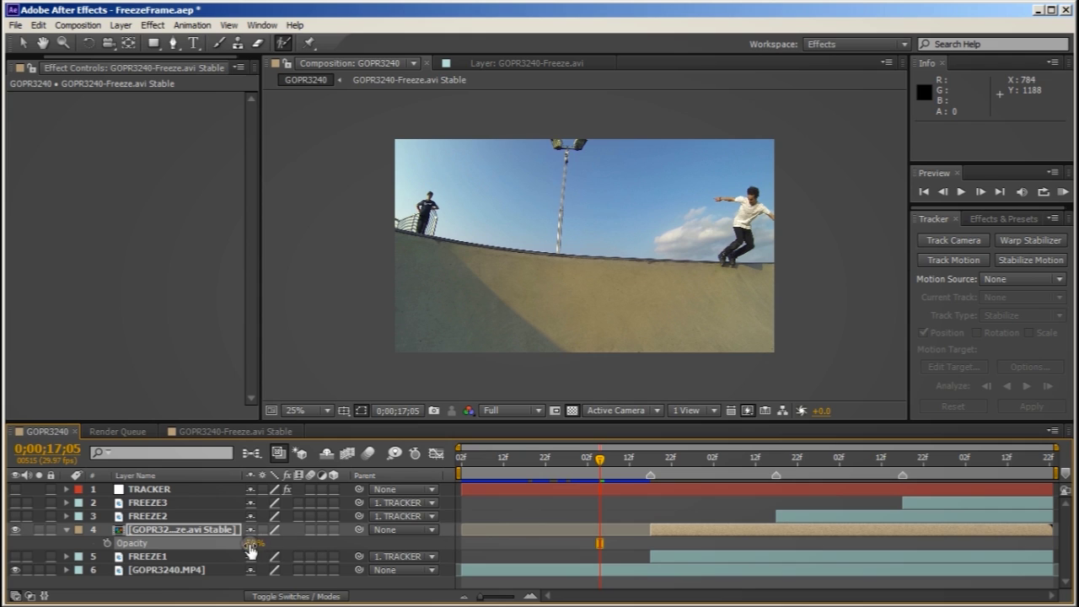
Set the Stable layer's opacity to 100%
{"action": "left_click", "coordinate": [251, 544]}
{"action": "type", "text": "100"}
{"action": "key", "text": "Return"}
At 0;00;17;17, apply the Roto Brush to the Stable layer and mark the skater's head, body, leg and arms as foreground
{"action": "left_click", "coordinate": [648, 460]}
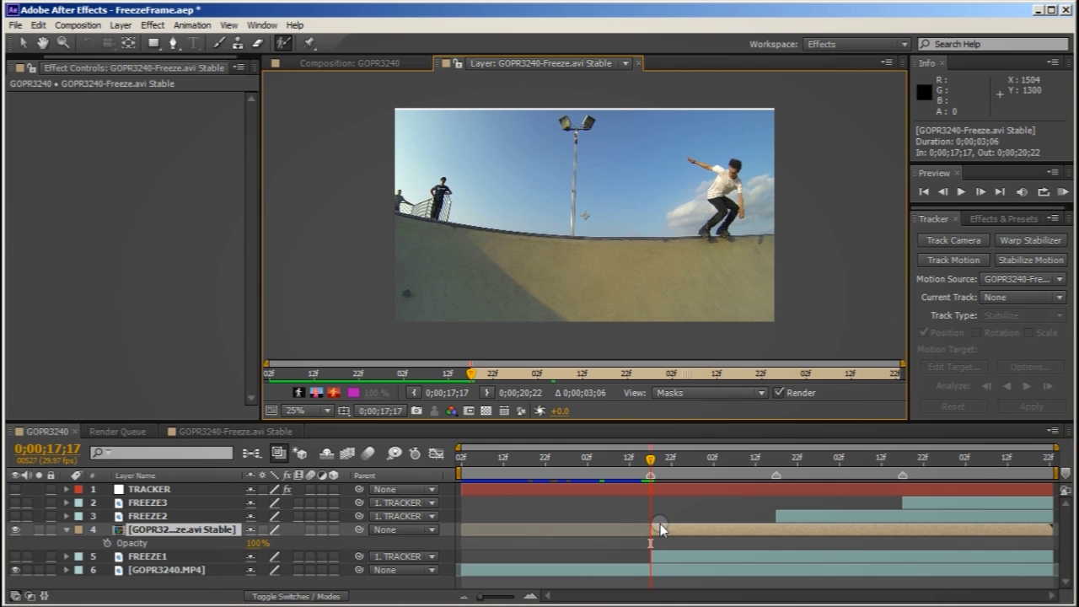
{"action": "left_click", "coordinate": [284, 45]}
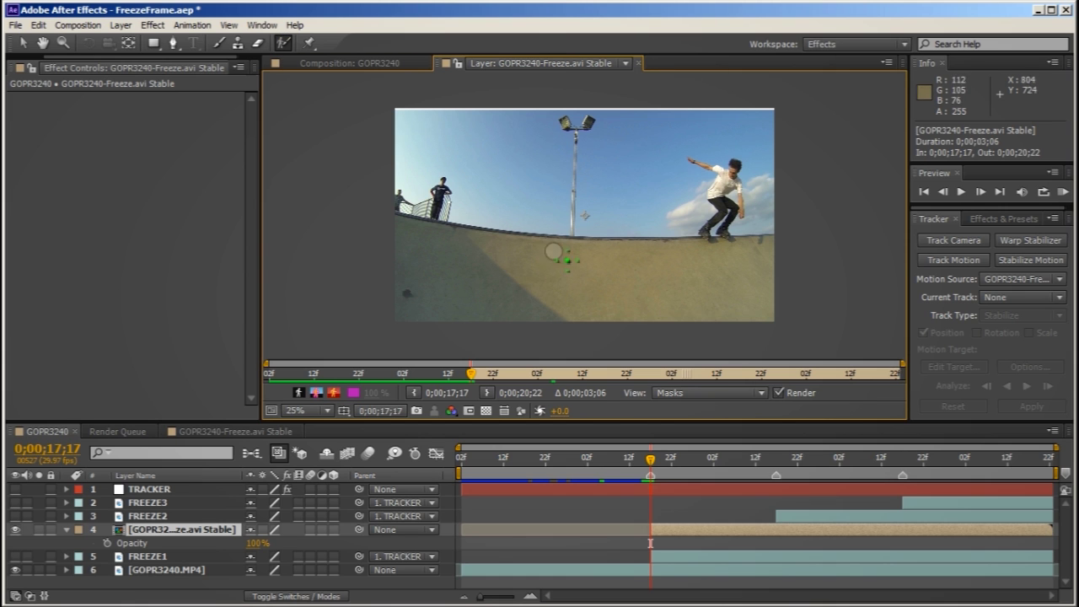
{"action": "key", "text": "period"}
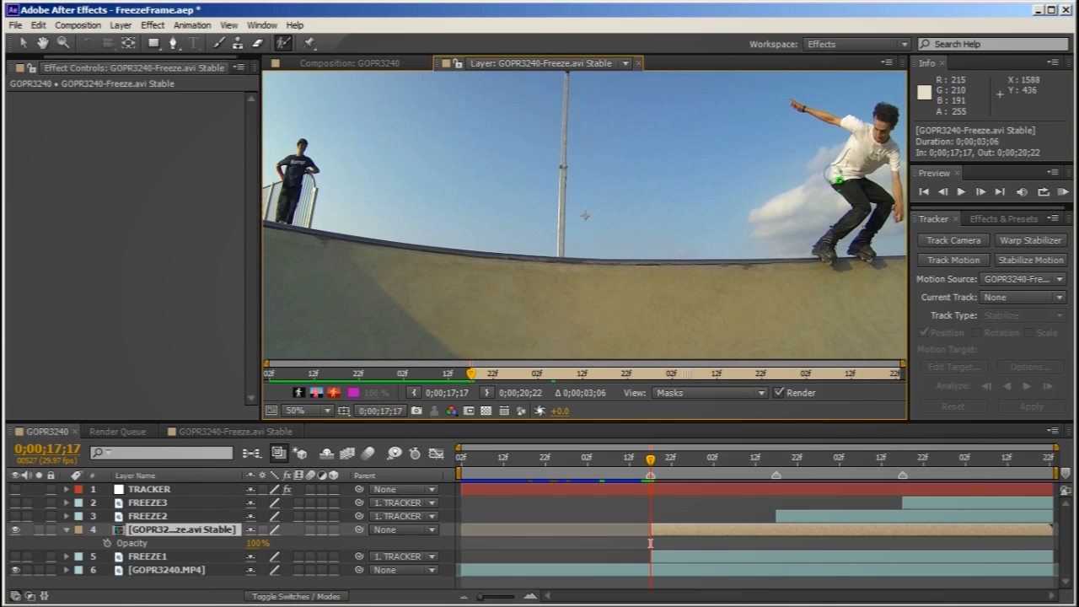
{"action": "scroll", "coordinate": [737, 184], "scroll_direction": "up", "scroll_amount": 2}
{"action": "mouse_move", "coordinate": [791, 186]}
{"action": "left_mouse_down"}
{"action": "mouse_move", "coordinate": [692, 246]}
{"action": "mouse_move", "coordinate": [644, 258]}
{"action": "left_mouse_up"}
{"action": "mouse_move", "coordinate": [730, 118]}
{"action": "left_mouse_down"}
{"action": "mouse_move", "coordinate": [736, 144]}
{"action": "mouse_move", "coordinate": [665, 244]}
{"action": "mouse_move", "coordinate": [686, 298]}
{"action": "mouse_move", "coordinate": [662, 356]}
{"action": "left_mouse_up"}
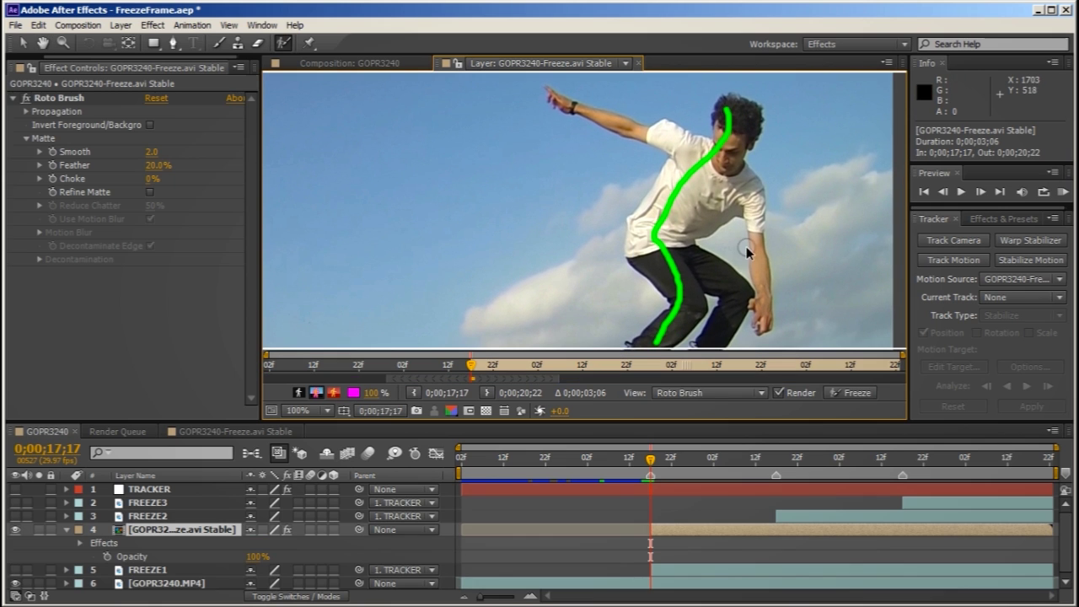
{"action": "left_click_drag", "start_coordinate": [754, 204], "coordinate": [765, 337]}
{"action": "left_click_drag", "start_coordinate": [548, 90], "coordinate": [585, 111]}
Refine the Roto Brush selection around the skater's legs and skates with more strokes
{"action": "left_click_drag", "start_coordinate": [609, 337], "coordinate": [621, 222]}
{"action": "mouse_move", "coordinate": [631, 255]}
{"action": "left_mouse_down"}
{"action": "mouse_move", "coordinate": [641, 299]}
{"action": "mouse_move", "coordinate": [636, 248]}
{"action": "left_mouse_up"}
{"action": "left_click_drag", "start_coordinate": [654, 303], "coordinate": [666, 307]}
{"action": "left_click_drag", "start_coordinate": [729, 298], "coordinate": [740, 305]}
{"action": "left_click_drag", "start_coordinate": [854, 288], "coordinate": [847, 306]}
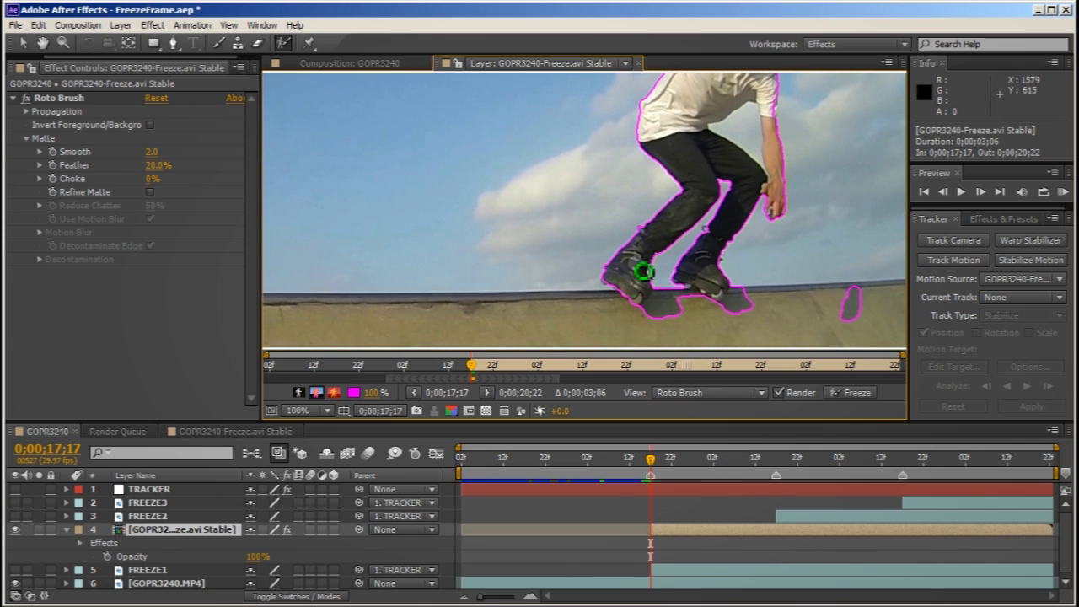
{"action": "left_click_drag", "start_coordinate": [723, 134], "coordinate": [765, 165]}
{"action": "left_click_drag", "start_coordinate": [708, 228], "coordinate": [725, 265]}
{"action": "left_click_drag", "start_coordinate": [717, 153], "coordinate": [696, 268]}
Refine the Roto Brush selection along the skater's sleeve and upper body, and undo the last stroke
{"action": "scroll", "coordinate": [758, 288], "scroll_direction": "up", "scroll_amount": 1}
{"action": "left_click_drag", "start_coordinate": [778, 265], "coordinate": [768, 312]}
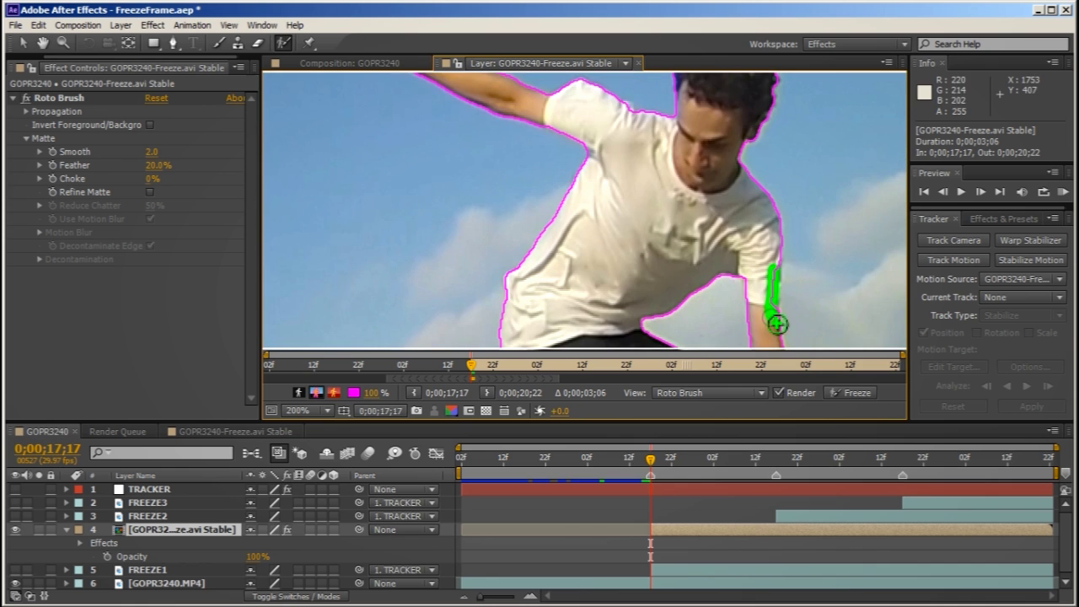
{"action": "mouse_move", "coordinate": [639, 342]}
{"action": "left_mouse_down"}
{"action": "mouse_move", "coordinate": [665, 306]}
{"action": "mouse_move", "coordinate": [785, 506]}
{"action": "left_mouse_up"}
{"action": "mouse_move", "coordinate": [805, 246]}
{"action": "left_mouse_down"}
{"action": "mouse_move", "coordinate": [596, 247]}
{"action": "mouse_move", "coordinate": [623, 77]}
{"action": "left_mouse_up"}
{"action": "left_click_drag", "start_coordinate": [723, 188], "coordinate": [732, 233]}
{"action": "left_click_drag", "start_coordinate": [607, 336], "coordinate": [636, 239]}
{"action": "key", "text": "ctrl+z"}
Extend the Roto Brush span to the end of the layer and propagate the skater's matte by scrubbing from 0;00;17;17
{"action": "scroll", "coordinate": [672, 191], "scroll_direction": "down", "scroll_amount": 2}
{"action": "scroll", "coordinate": [522, 253], "scroll_direction": "down", "scroll_amount": 1}
{"action": "left_click_drag", "start_coordinate": [506, 253], "coordinate": [605, 239]}
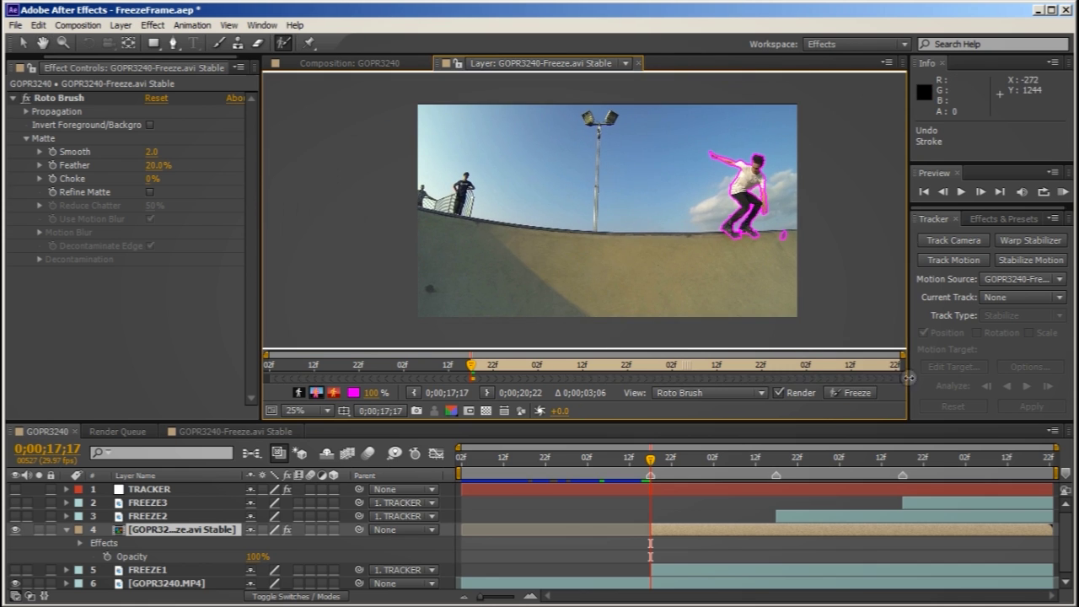
{"action": "left_click", "coordinate": [542, 365]}
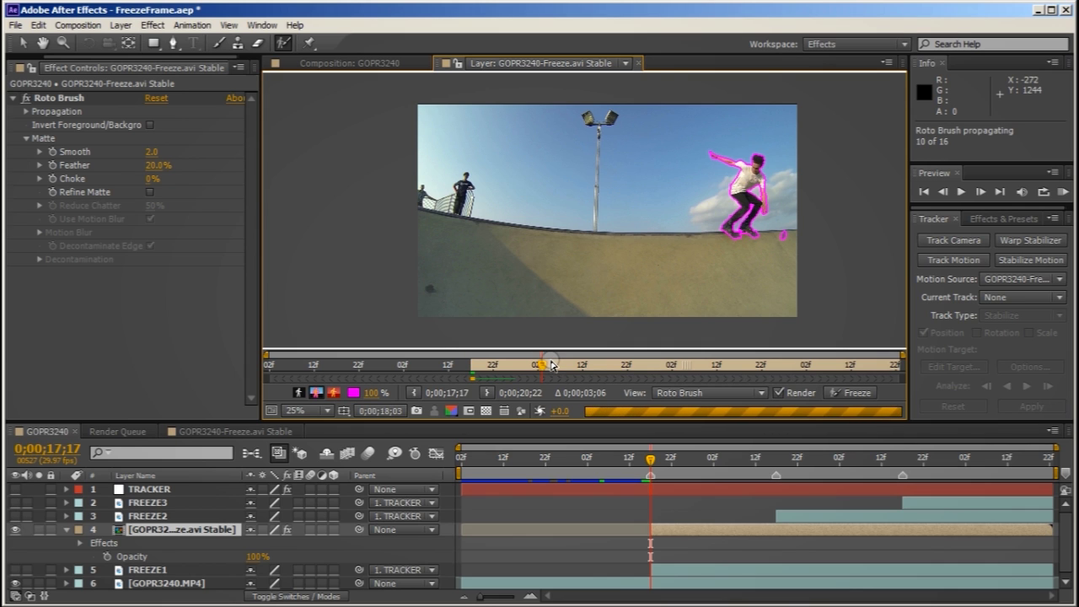
{"action": "left_click", "coordinate": [489, 365]}
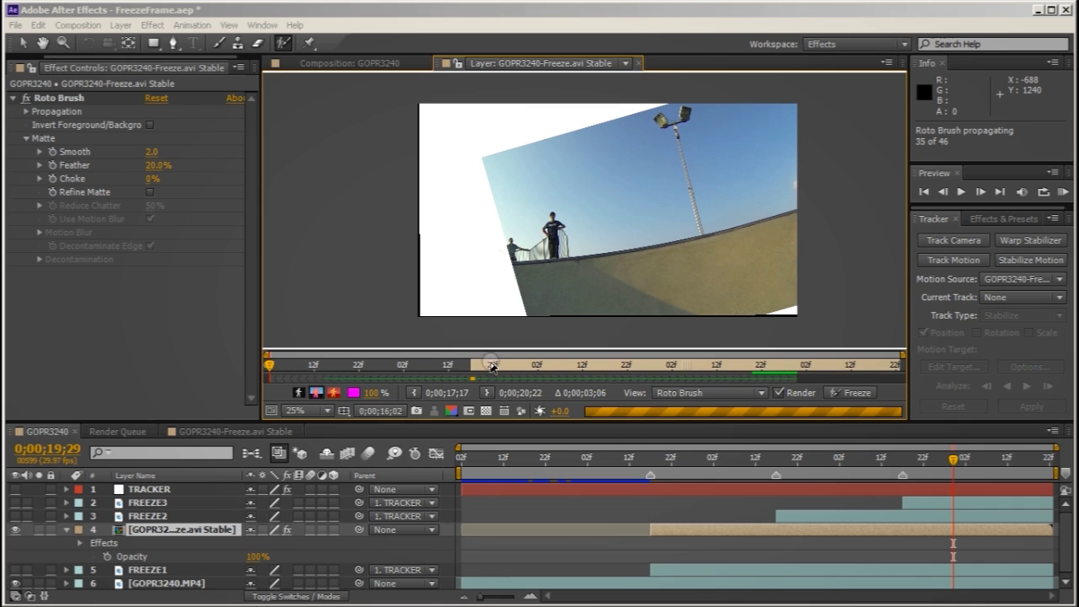
{"action": "left_click", "coordinate": [651, 461]}
{"action": "left_click", "coordinate": [471, 366]}
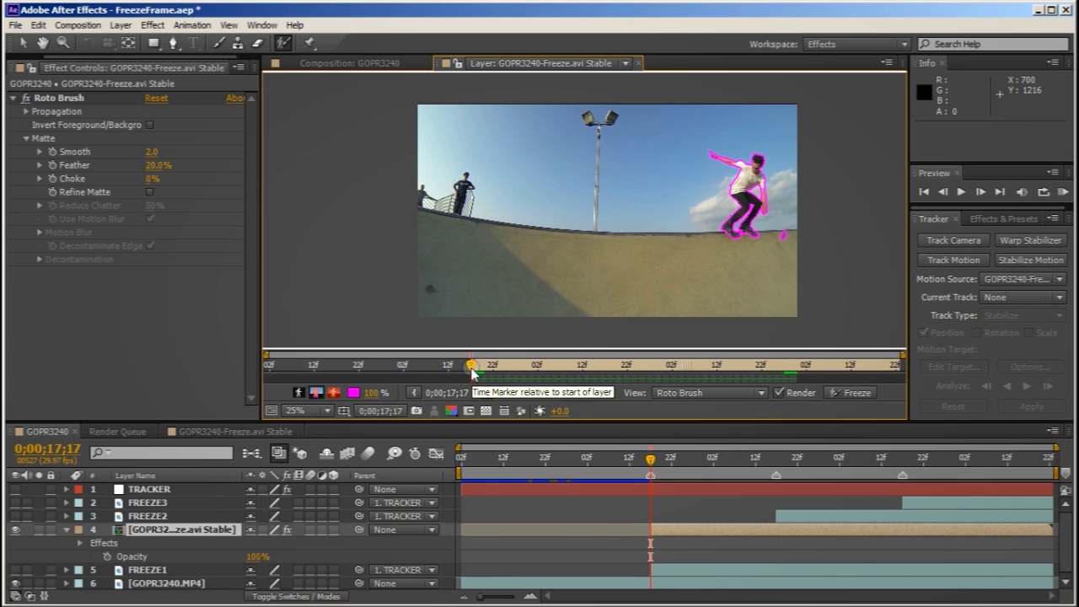
{"action": "left_click_drag", "start_coordinate": [470, 365], "coordinate": [556, 365]}
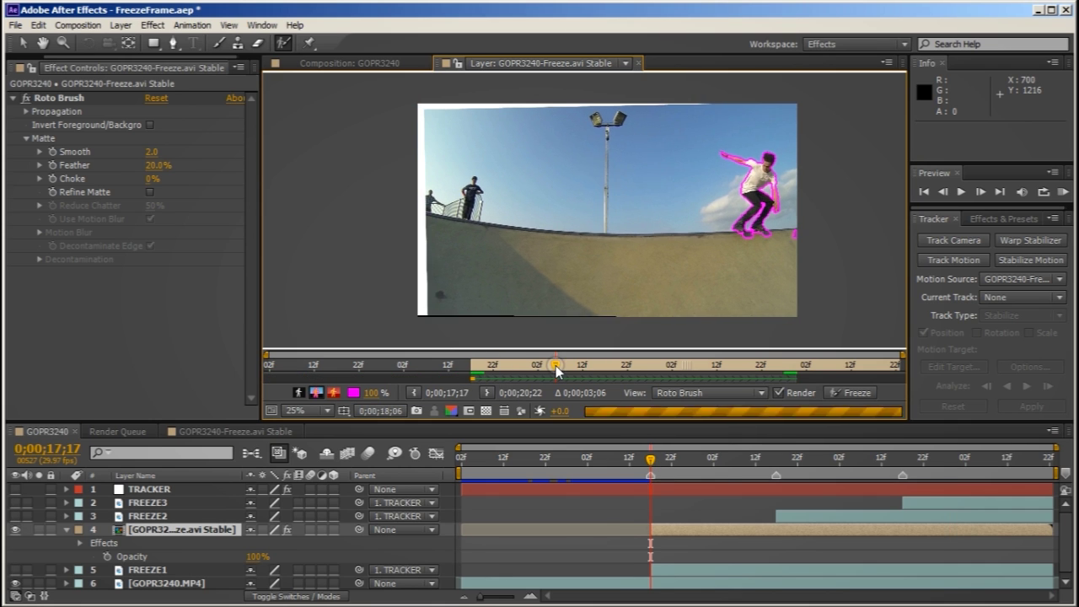
Freeze the Roto Brush segmentation, go to the layer's in point and return to the GOPR3240 composition
{"action": "left_click", "coordinate": [845, 393]}
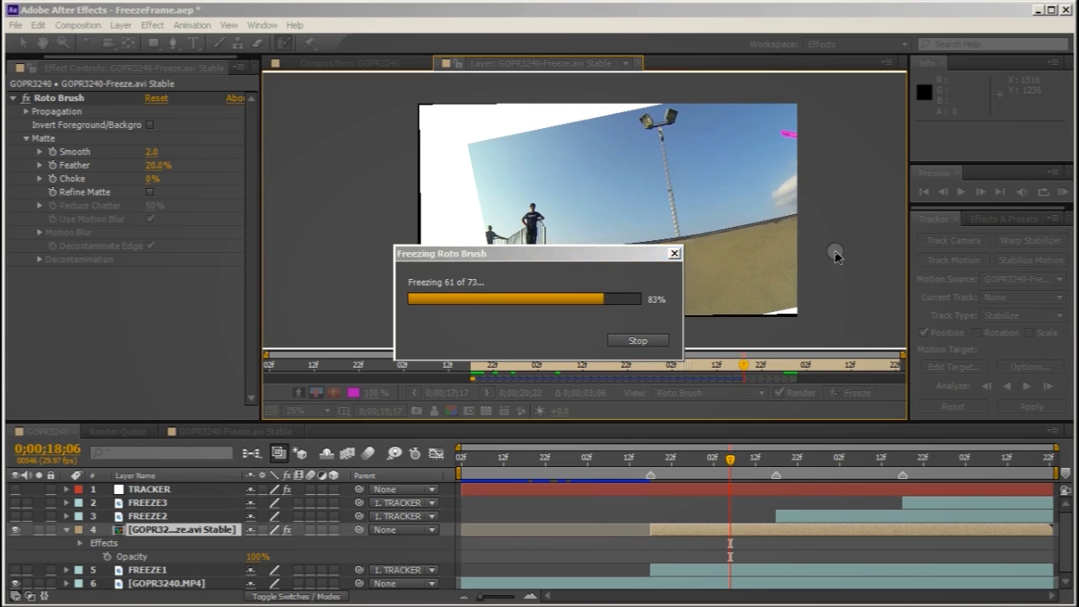
{"action": "key", "text": "i"}
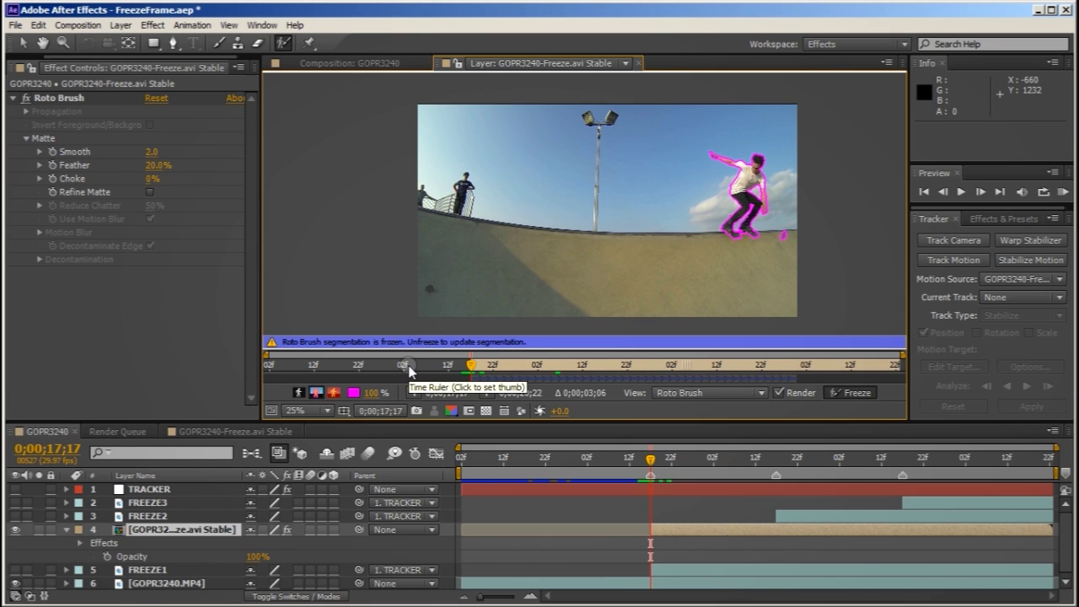
{"action": "left_click", "coordinate": [348, 63]}
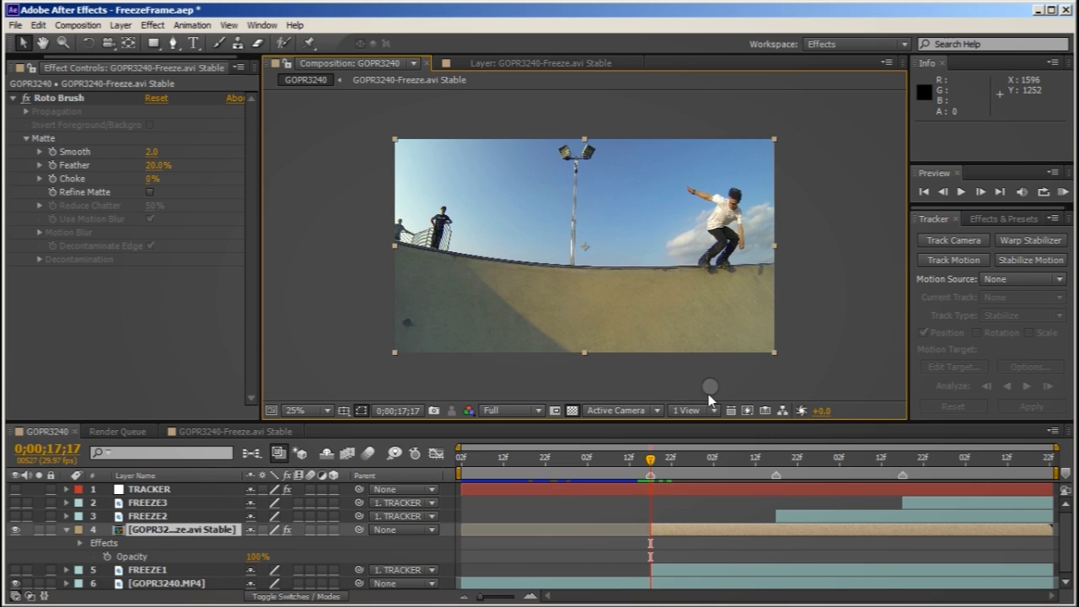
Advance frame by frame from 0;00;17;17 and examine the matte edges of the frozen skater against the original footage
{"action": "key", "text": "Page_Down"}
{"action": "key", "text": "Page_Down"}
{"action": "key", "text": "Page_Down"}
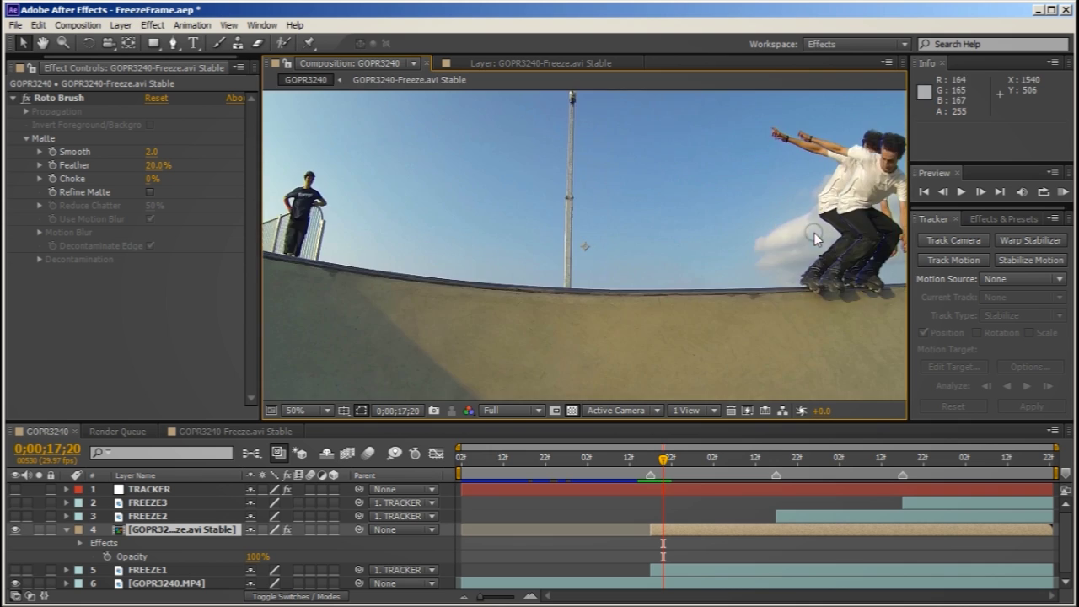
{"action": "left_click_drag", "start_coordinate": [799, 239], "coordinate": [371, 251]}
{"action": "left_click_drag", "start_coordinate": [721, 188], "coordinate": [562, 233]}
{"action": "scroll", "coordinate": [597, 225], "scroll_direction": "down", "scroll_amount": 1}
{"action": "key", "text": "Page_Down"}
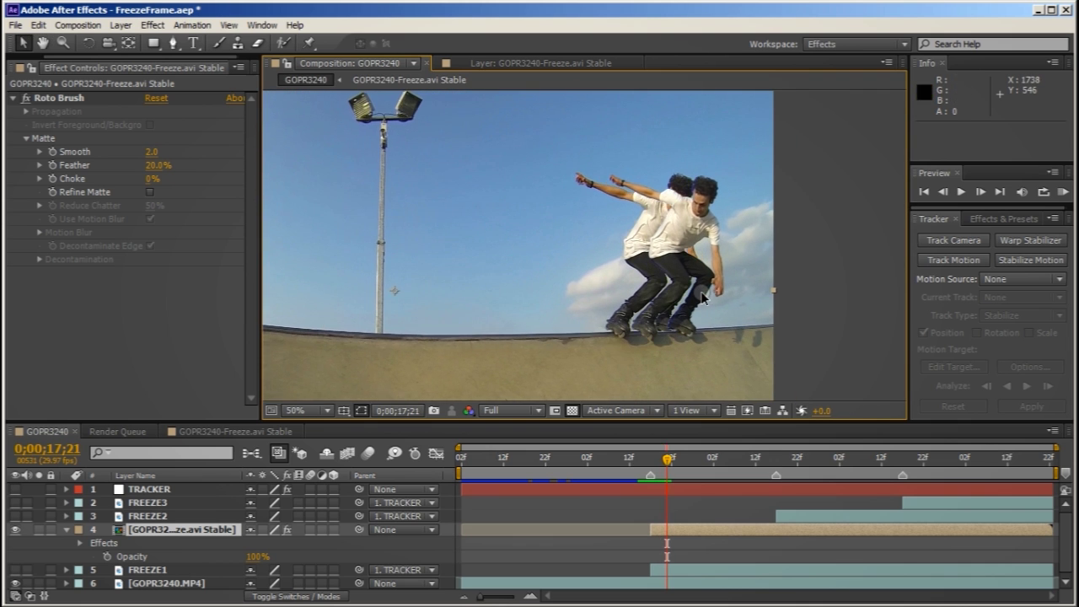
{"action": "key", "text": "Page_Down"}
{"action": "key", "text": "Page_Down"}
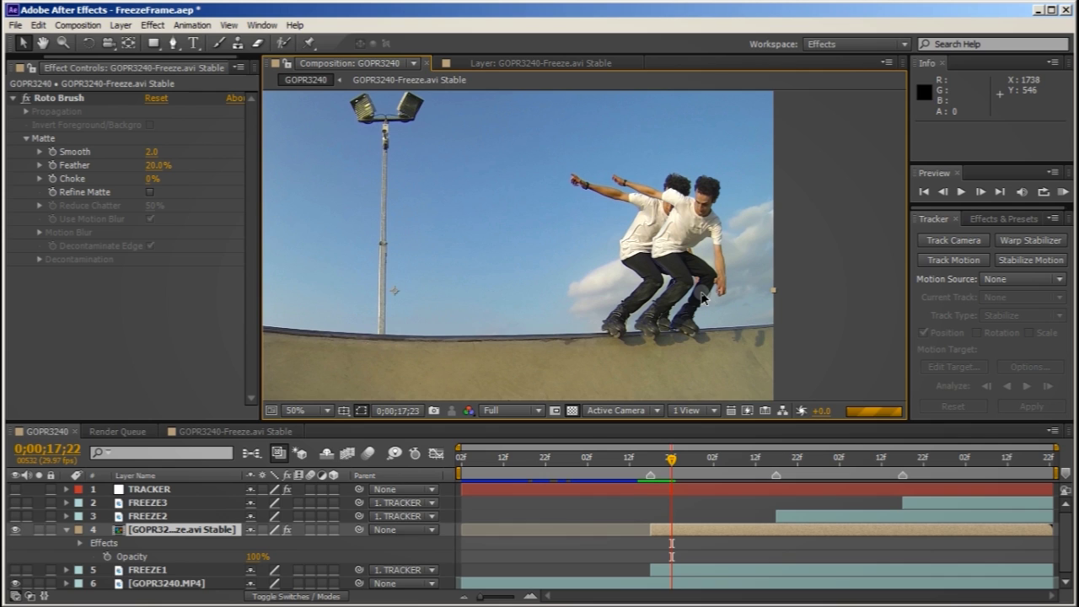
Set the Roto Brush matte's feather to 10% and choke to 10%, and preview the composition
{"action": "key", "text": "Page_Down"}
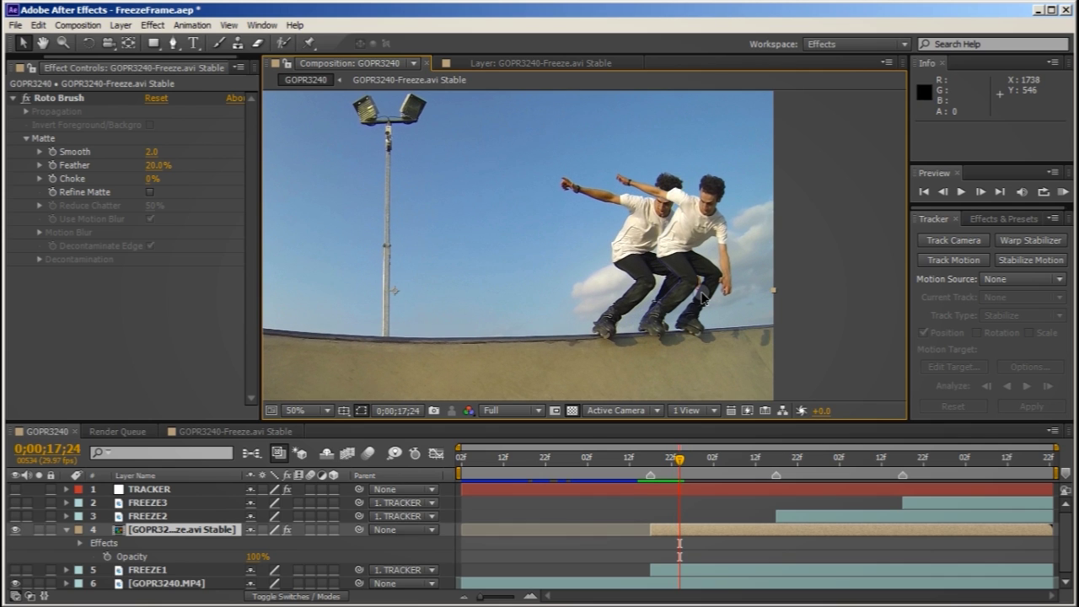
{"action": "key", "text": "Page_Down"}
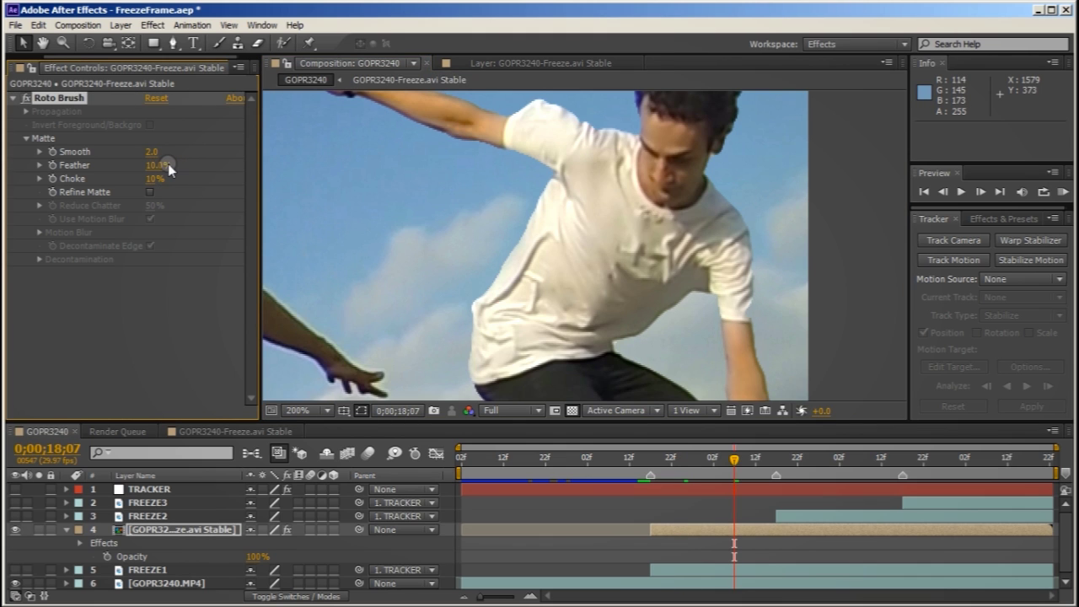
{"action": "scroll", "coordinate": [595, 210], "scroll_direction": "down", "scroll_amount": 2}
{"action": "left_click_drag", "start_coordinate": [601, 256], "coordinate": [626, 187]}
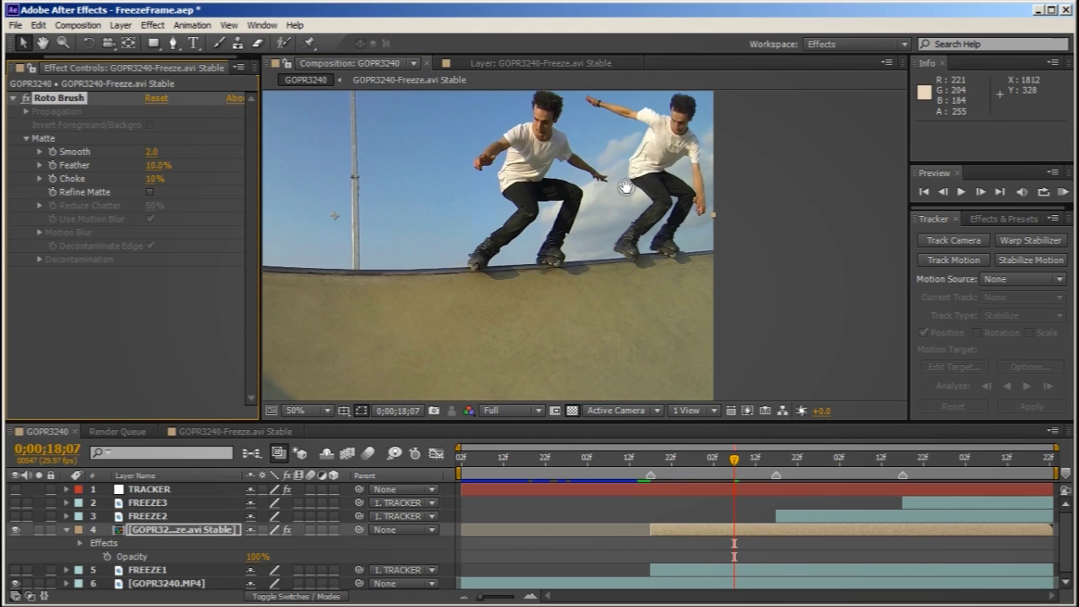
{"action": "key", "text": "space"}
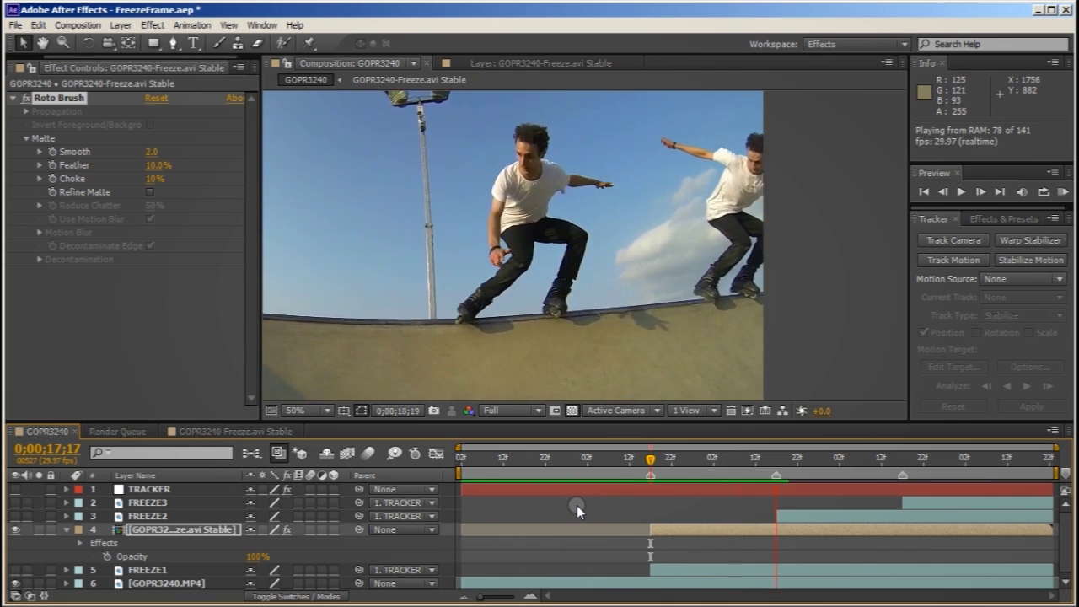
Compare the frames around 0;00;17;17 close up to examine how the frozen skater aligns with the original
{"action": "left_click", "coordinate": [647, 461]}
{"action": "key", "text": "Page_Down"}
{"action": "key", "text": "Page_Up"}
{"action": "key", "text": "Page_Down"}
{"action": "key", "text": "Page_Down"}
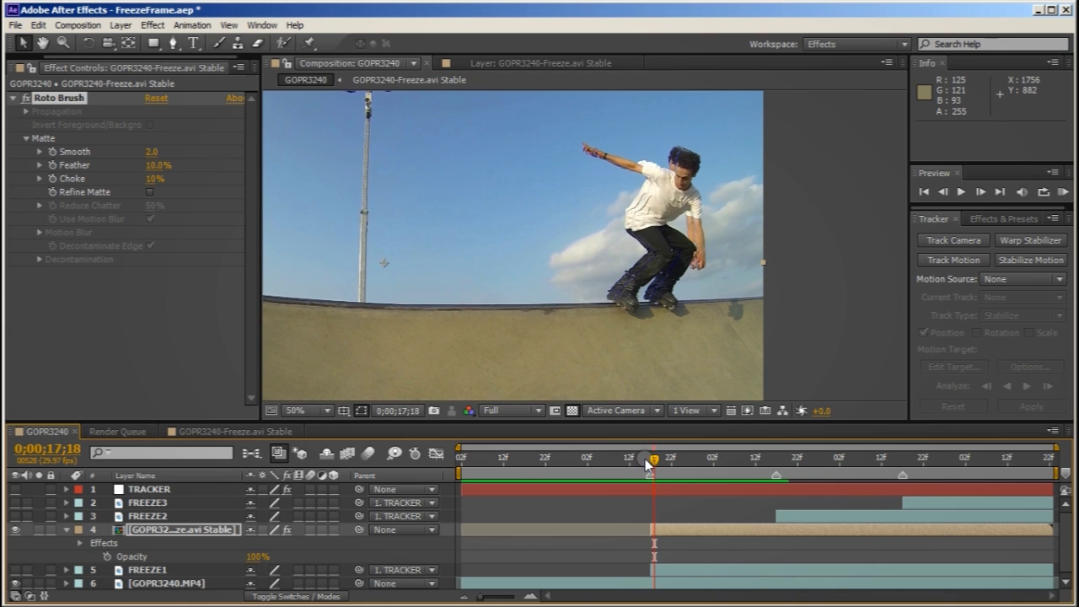
{"action": "key", "text": "Page_Up"}
{"action": "key", "text": "Page_Up"}
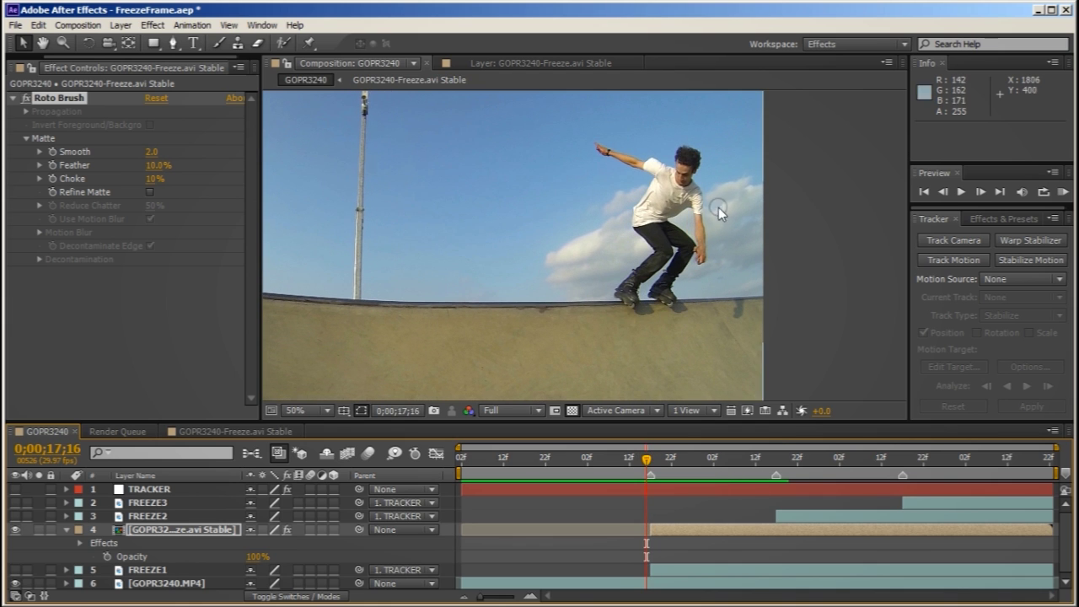
{"action": "scroll", "coordinate": [721, 205], "scroll_direction": "up", "scroll_amount": 2}
{"action": "left_click_drag", "start_coordinate": [801, 183], "coordinate": [621, 380]}
{"action": "left_click_drag", "start_coordinate": [764, 262], "coordinate": [646, 340]}
{"action": "key", "text": "Page_Down"}
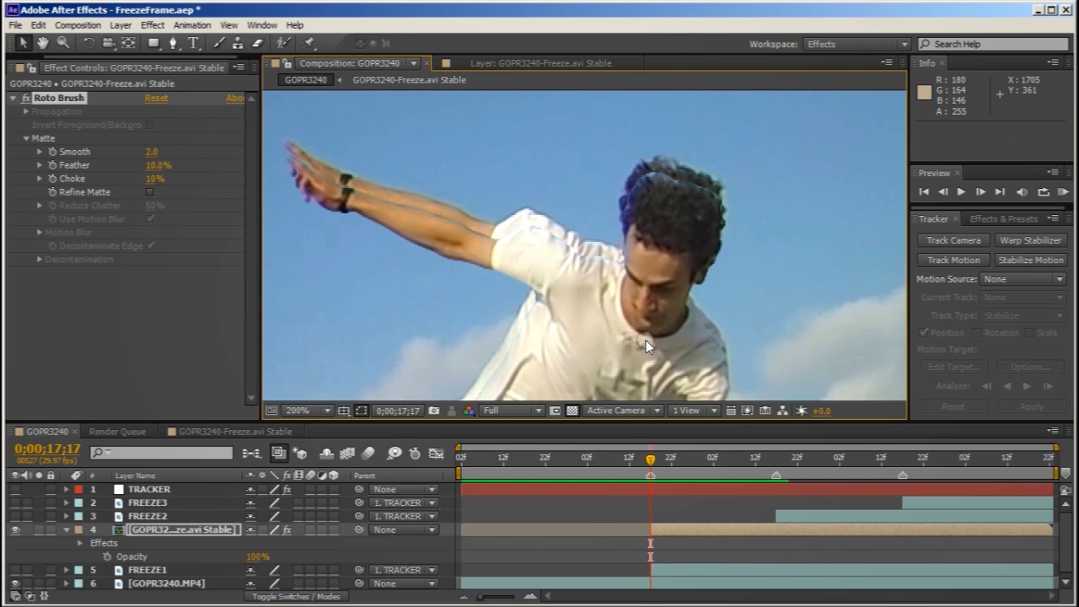
{"action": "key", "text": "Page_Up"}
{"action": "key", "text": "Page_Down"}
Nudge the Stable layer up and slightly left to position 959.0, 531.5 so it lines up with the original skater
{"action": "left_click", "coordinate": [671, 529]}
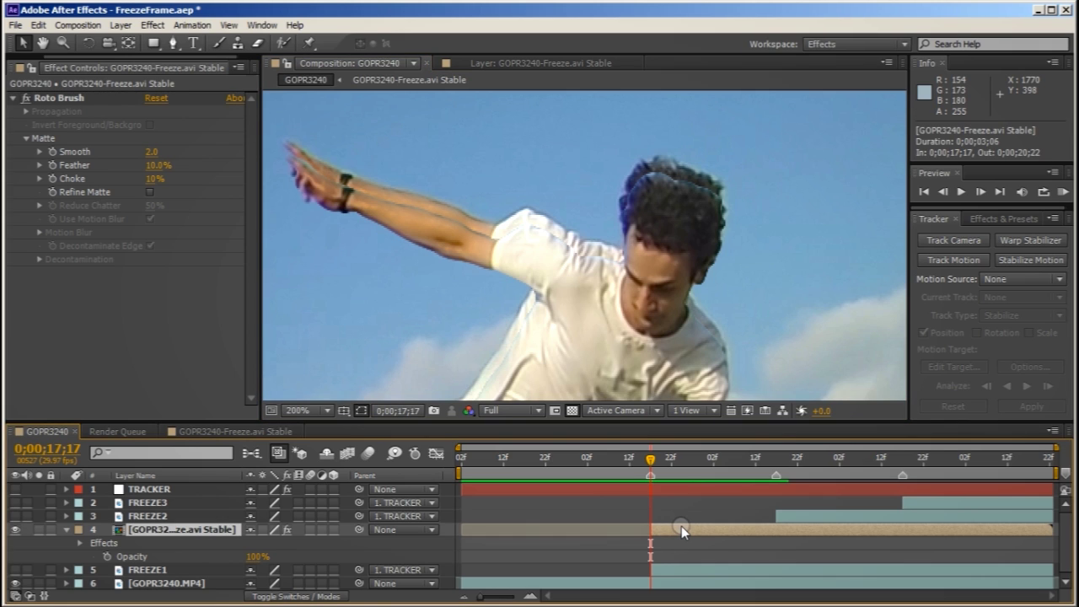
{"action": "key", "text": "Up"}
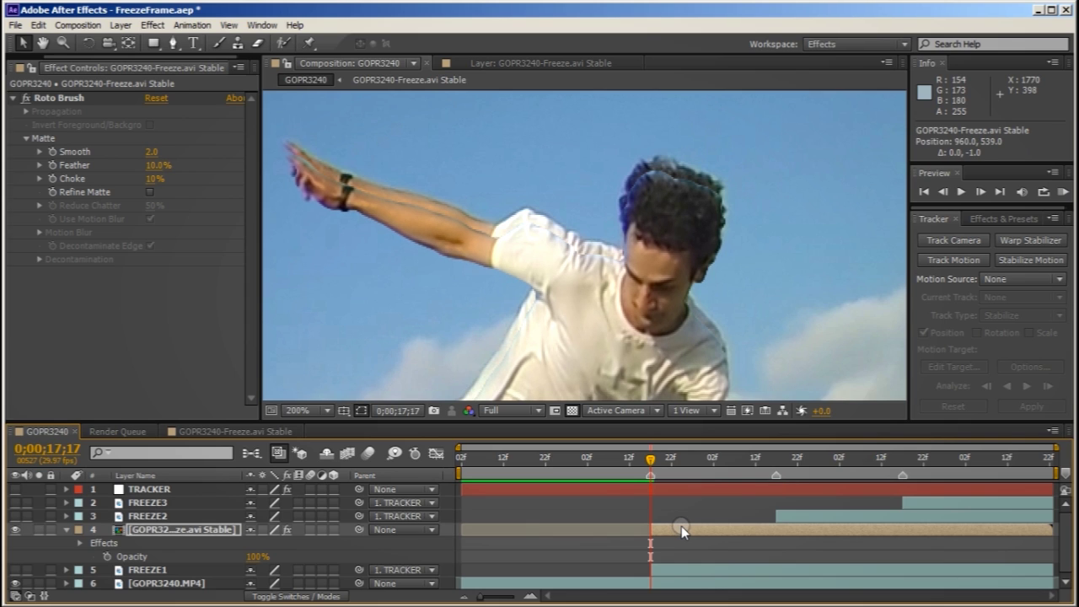
{"action": "key", "text": "shift+Up"}
{"action": "key", "text": "Up"}
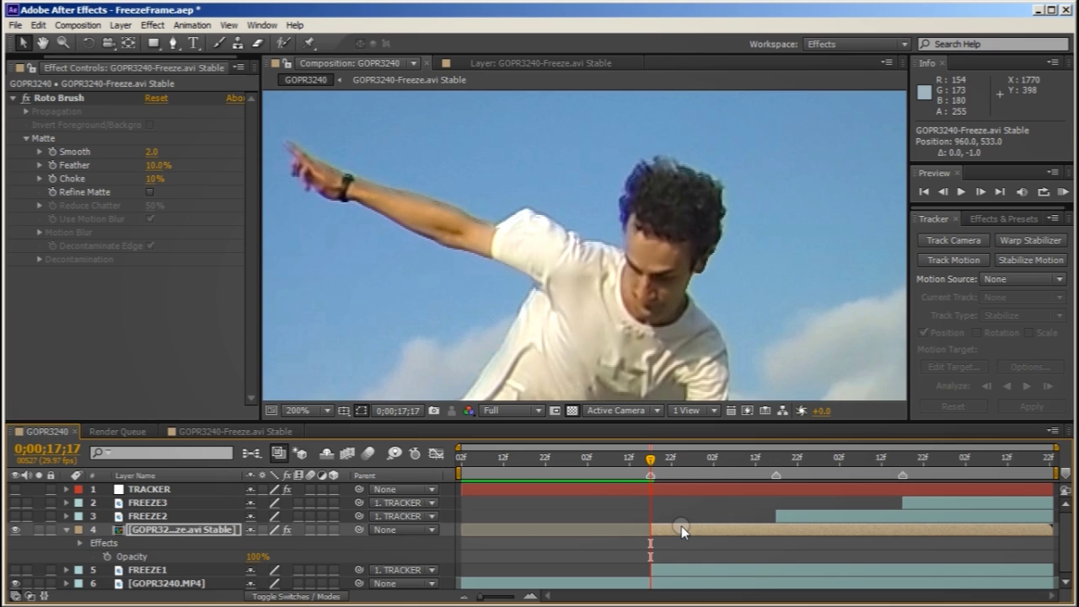
{"action": "key", "text": "Up"}
{"action": "key", "text": "Left"}
{"action": "key", "text": "Up"}
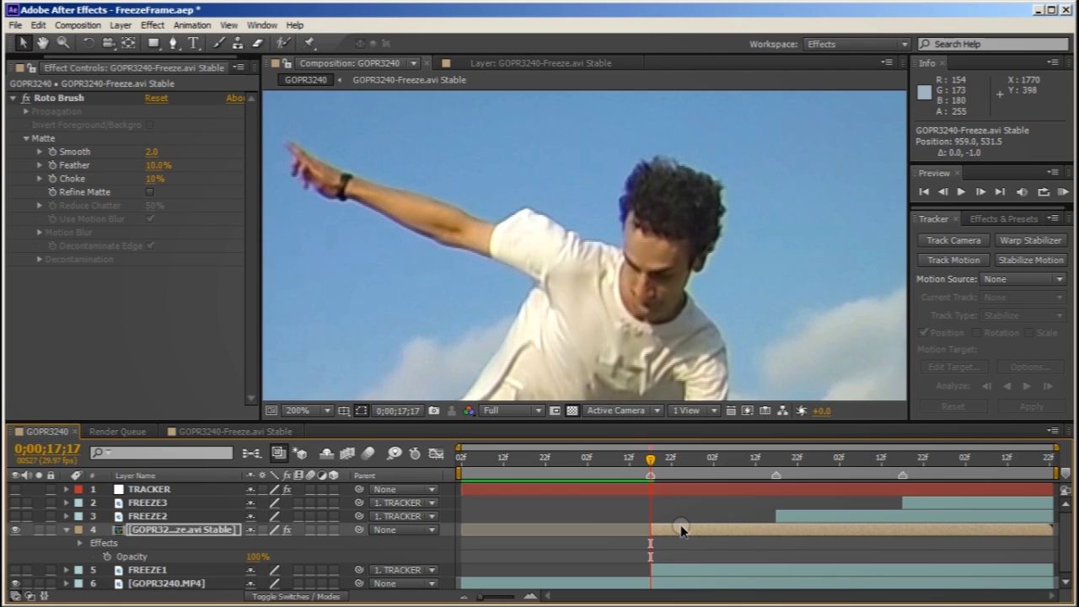
Step back and forth between 0;00;17;16 and 0;00;17;19 to examine the realigned freeze layer
{"action": "key", "text": "Page_Down"}
{"action": "key", "text": "Page_Up"}
{"action": "key", "text": "Page_Up"}
{"action": "key", "text": "Page_Up"}
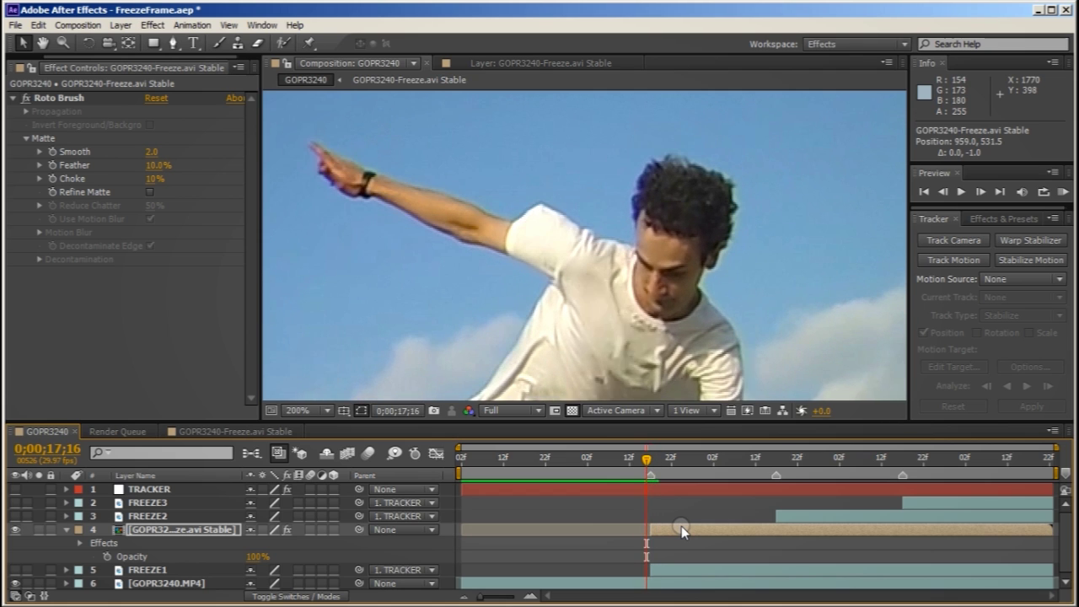
{"action": "key", "text": "Page_Down"}
{"action": "key", "text": "Page_Down"}
{"action": "key", "text": "Page_Down"}
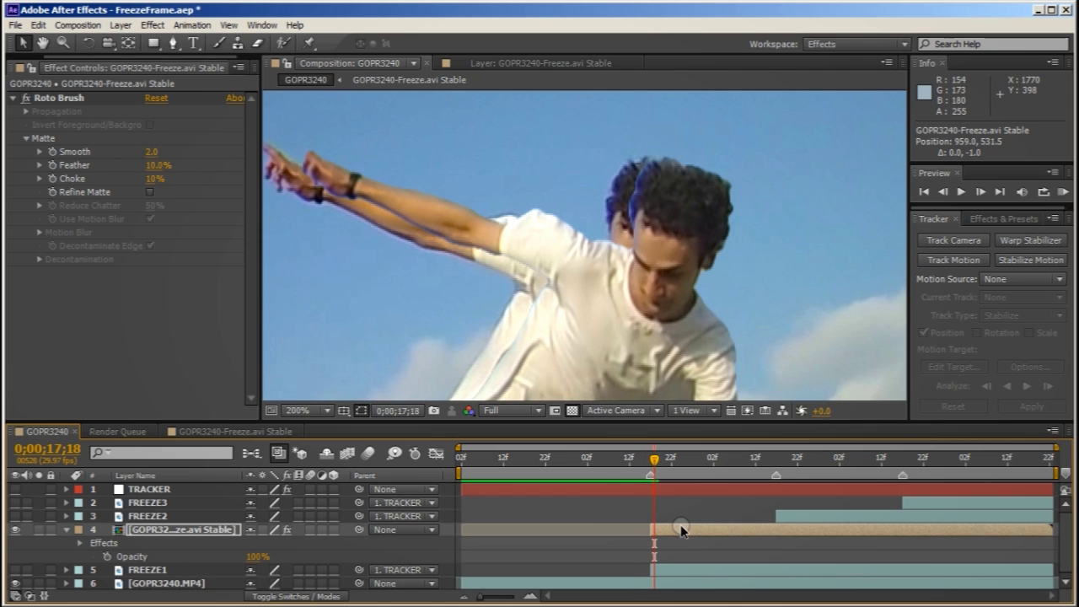
{"action": "key", "text": "Page_Up"}
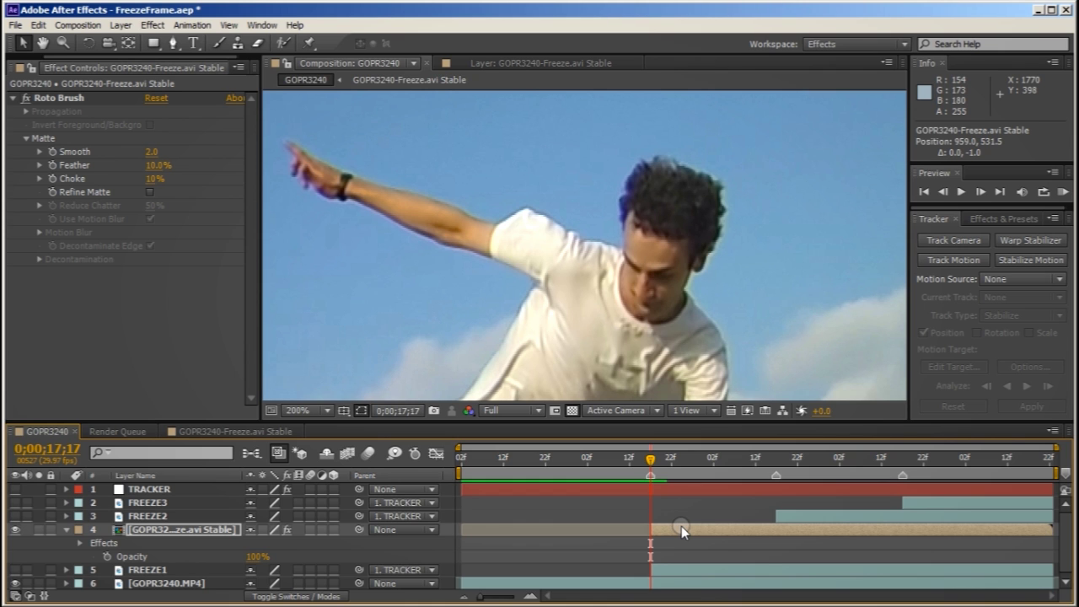
{"action": "key", "text": "Page_Down"}
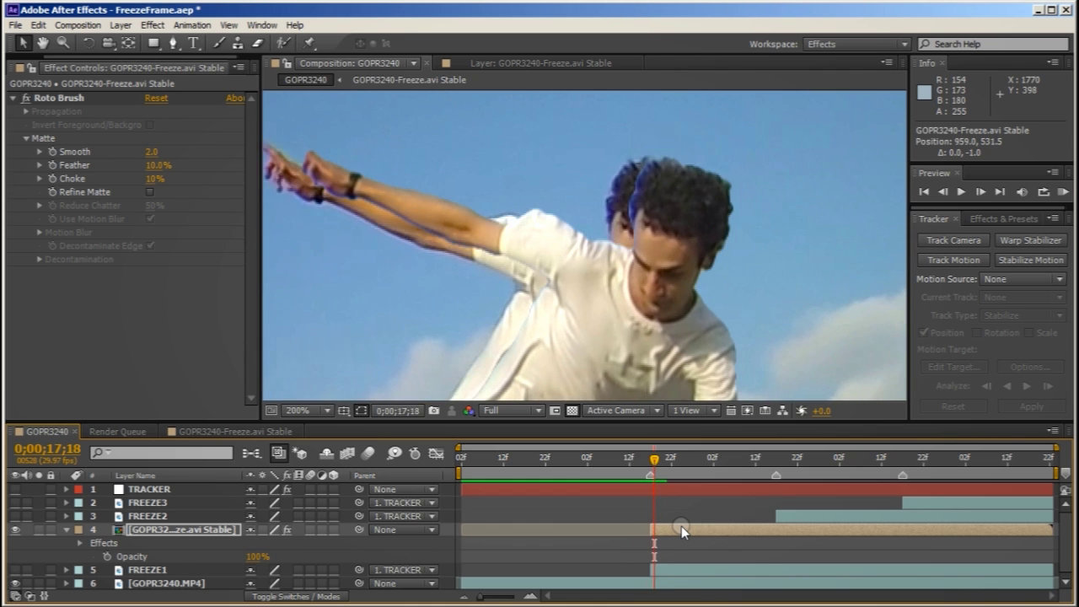
{"action": "key", "text": "Page_Down"}
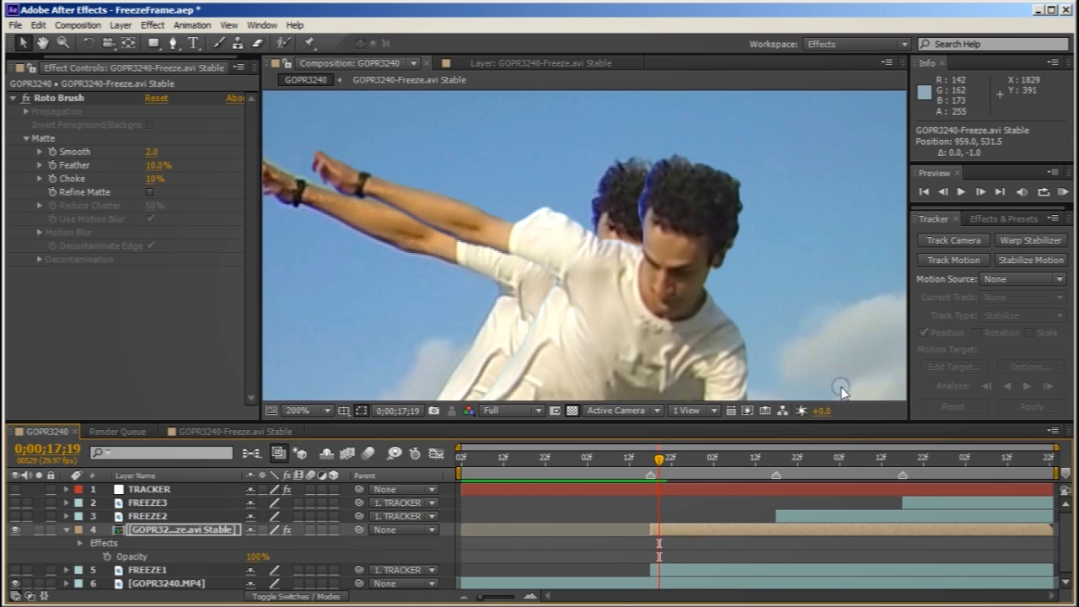
Start animating the position of the GOPR3240-Freeze.avi Stable layer with a keyframe at 0;00;17;17
{"action": "scroll", "coordinate": [761, 296], "scroll_direction": "down", "scroll_amount": 3}
{"action": "key", "text": "h"}
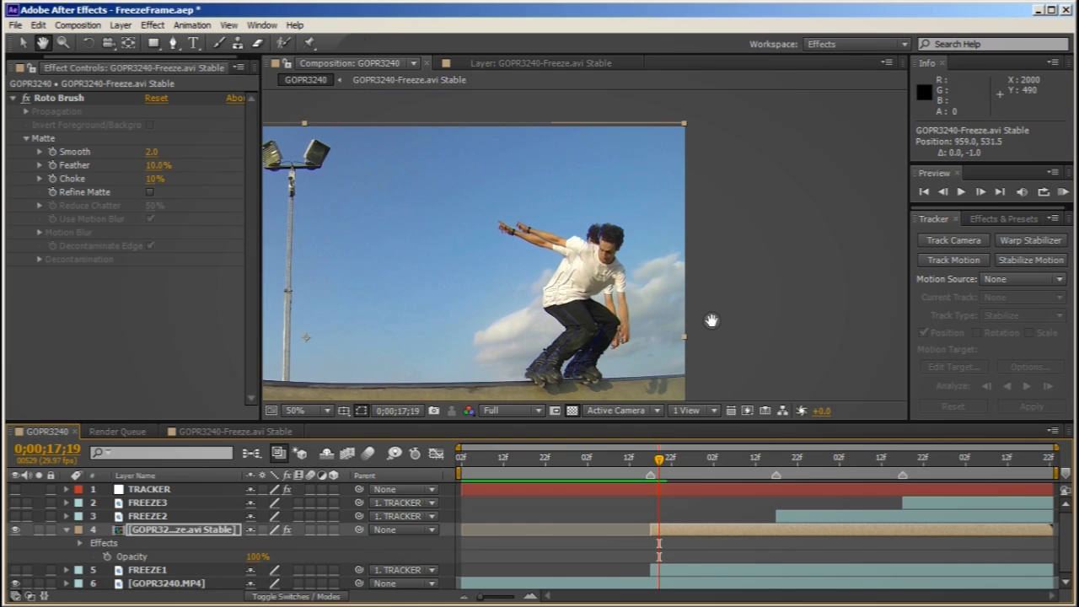
{"action": "left_click", "coordinate": [672, 528]}
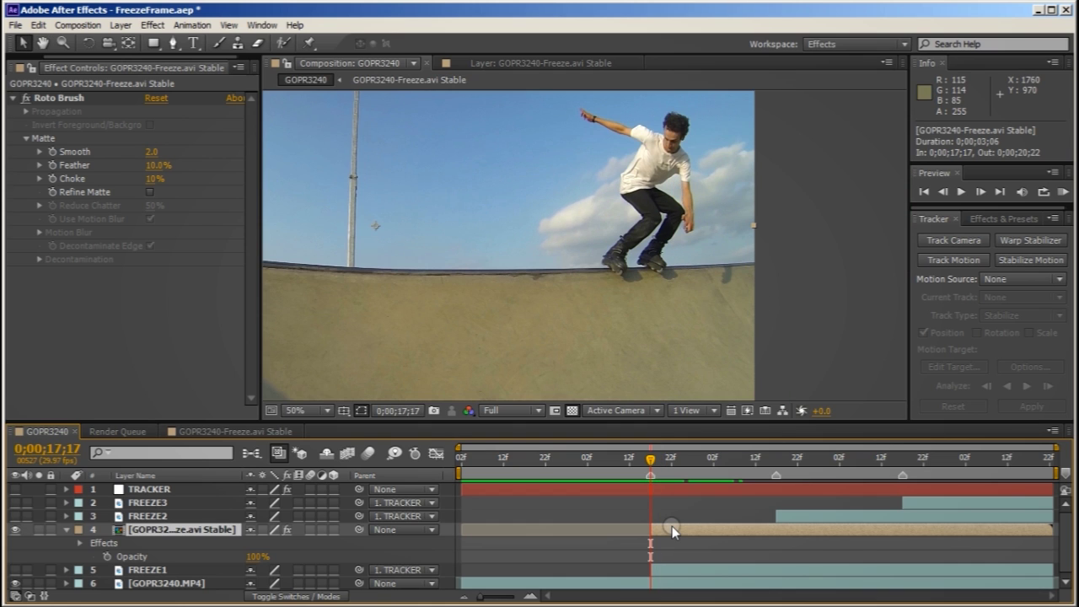
{"action": "key", "text": "p"}
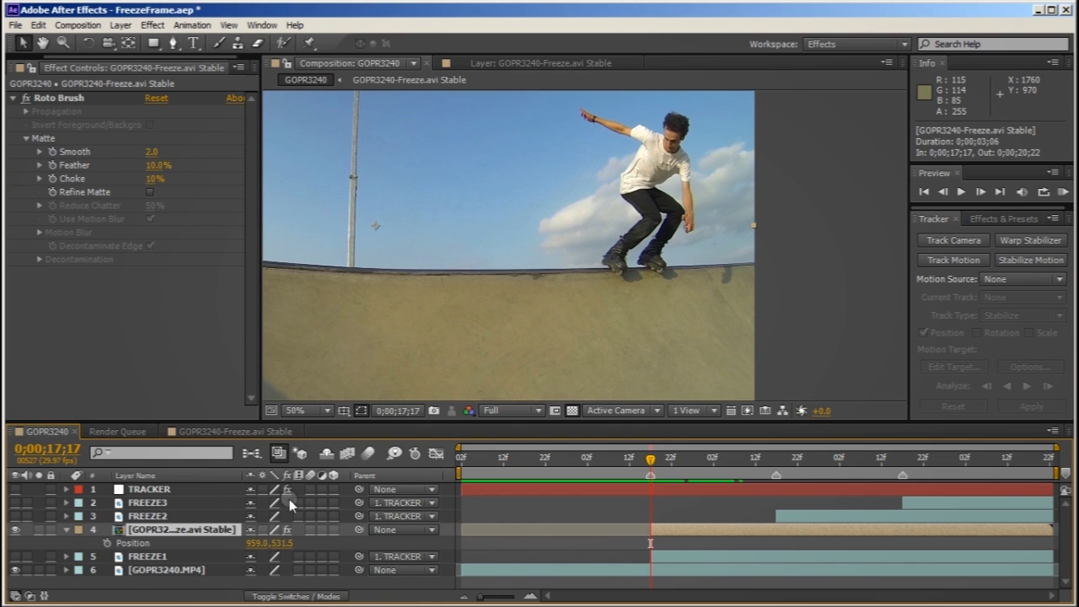
{"action": "left_click", "coordinate": [107, 544]}
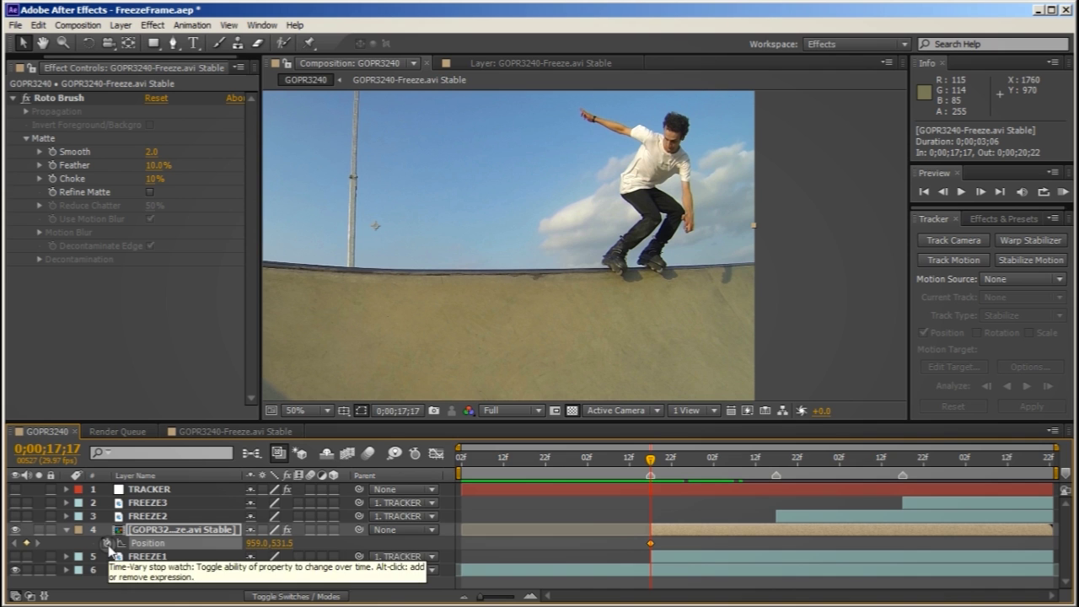
At 0;00;18;08, nudge the GOPR3240-Freeze.avi Stable layer down to position 959.0, 545.5 so the frozen skates meet the ramp edge
{"action": "left_click_drag", "start_coordinate": [660, 459], "coordinate": [738, 479]}
{"action": "left_click", "coordinate": [744, 534]}
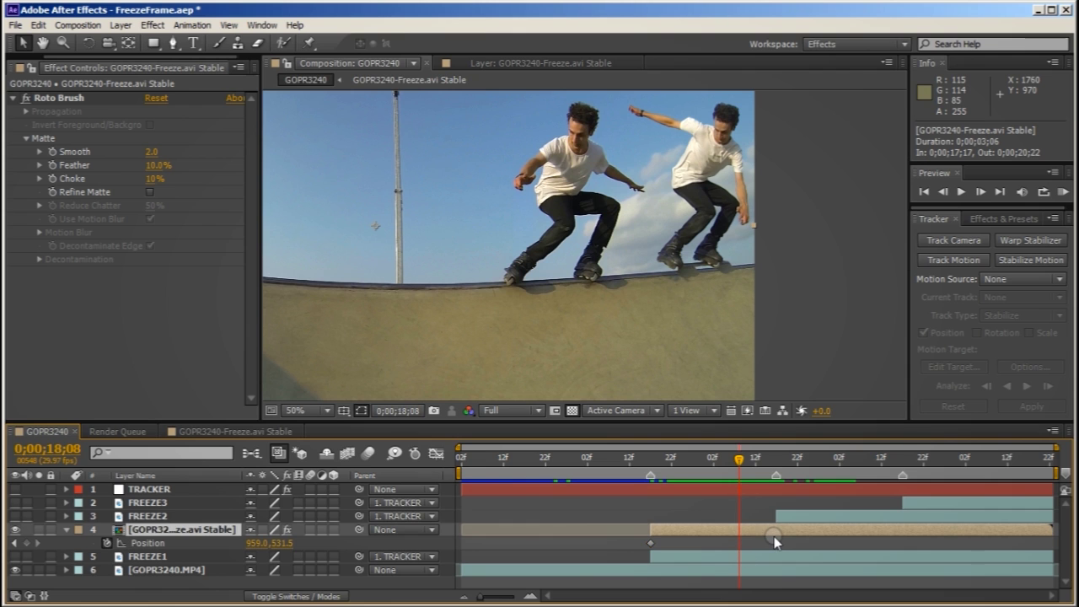
{"action": "key", "text": "Down"}
{"action": "key", "text": "Down"}
{"action": "key", "text": "Down"}
{"action": "key", "text": "Down"}
{"action": "key", "text": "Down"}
{"action": "key", "text": "Down"}
{"action": "key", "text": "Down"}
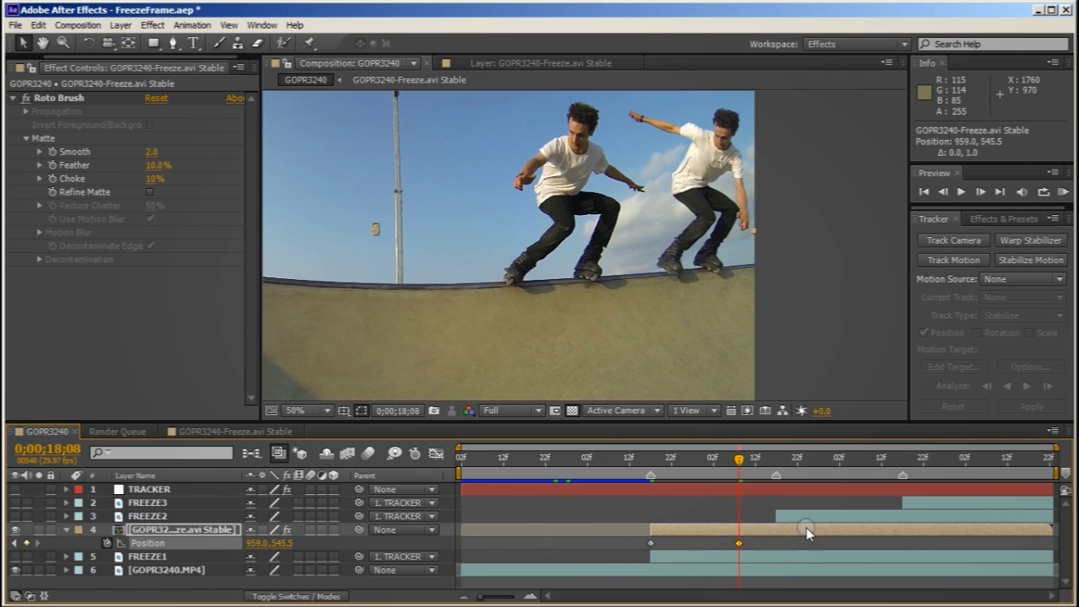
Fine-tune the Stable layer's vertical position at 0;00;18;22 to keep the frozen skater on the ramp edge
{"action": "left_click_drag", "start_coordinate": [739, 460], "coordinate": [797, 467]}
{"action": "key", "text": "Up"}
{"action": "key", "text": "Up"}
{"action": "key", "text": "Up"}
{"action": "key", "text": "Up"}
{"action": "key", "text": "Up"}
{"action": "key", "text": "Up"}
{"action": "key", "text": "Up"}
{"action": "key", "text": "Up"}
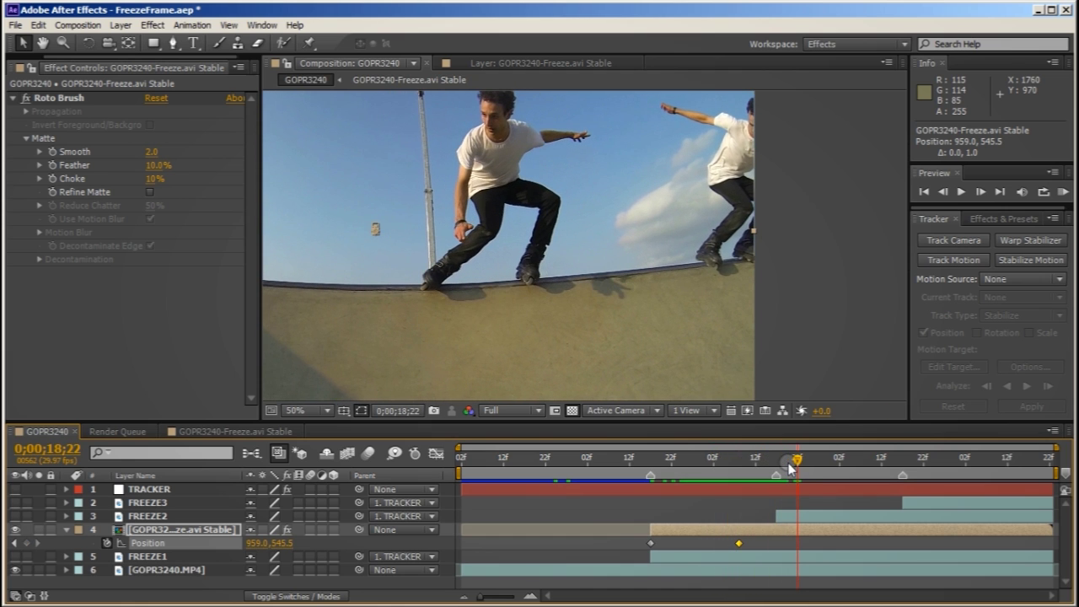
{"action": "key", "text": "Down"}
{"action": "key", "text": "Down"}
Nudge the Stable layer down at 0;00;19;03 and check the alignment on the following frames
{"action": "left_click_drag", "start_coordinate": [798, 458], "coordinate": [843, 458]}
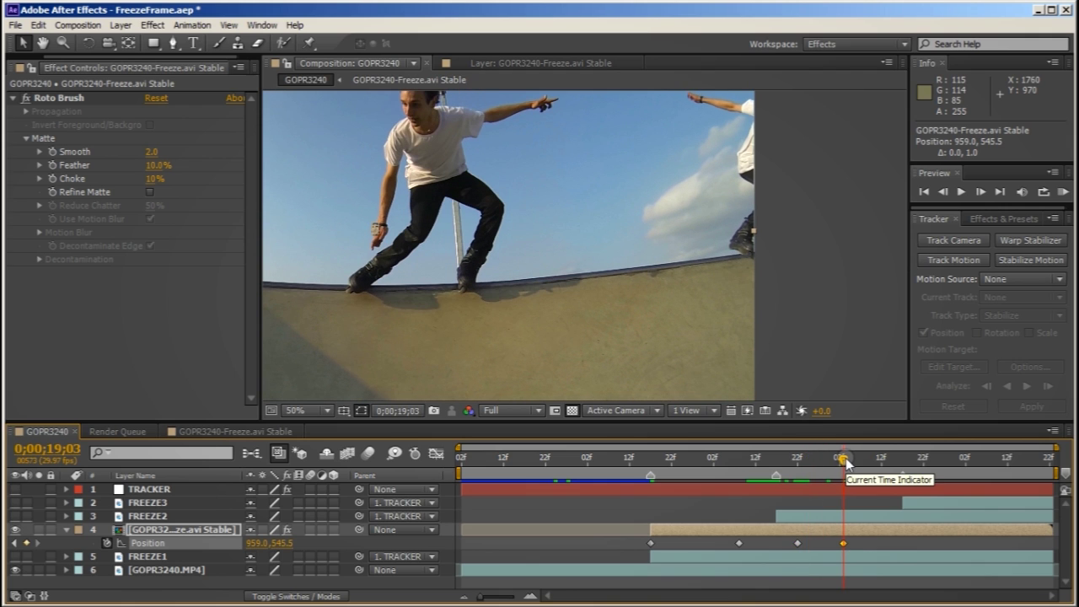
{"action": "key", "text": "Down"}
{"action": "key", "text": "Down"}
{"action": "key", "text": "Down"}
{"action": "key", "text": "Down"}
{"action": "left_click_drag", "start_coordinate": [843, 458], "coordinate": [870, 461]}
Fade in the Stable layer by keyframing its opacity from 0% at 0;00;17;17 to 100% at 0;00;18;01
{"action": "left_click", "coordinate": [686, 526]}
{"action": "key", "text": "i"}
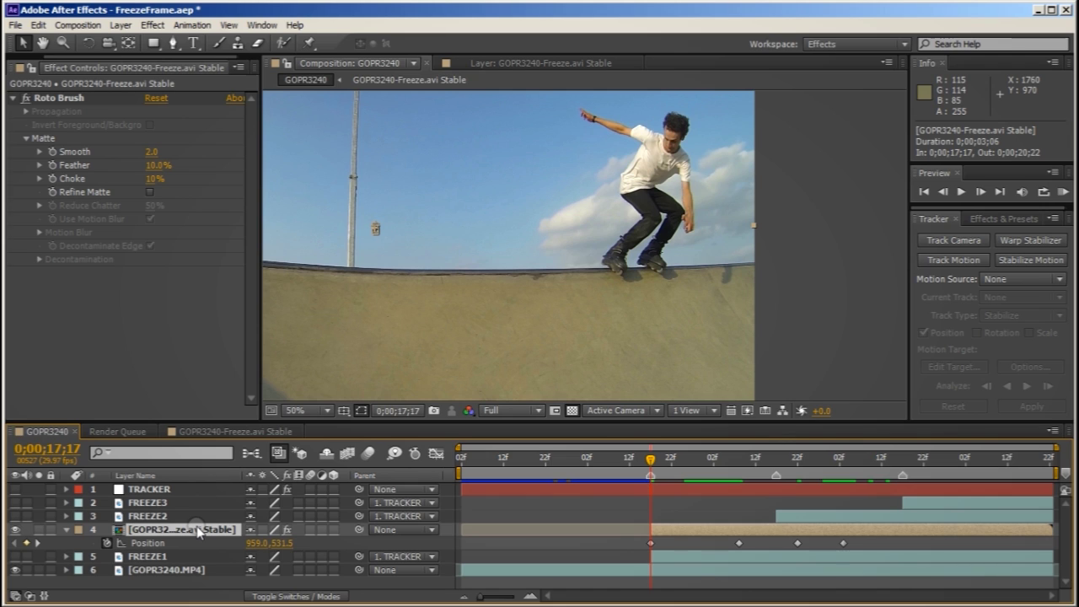
{"action": "key", "text": "t"}
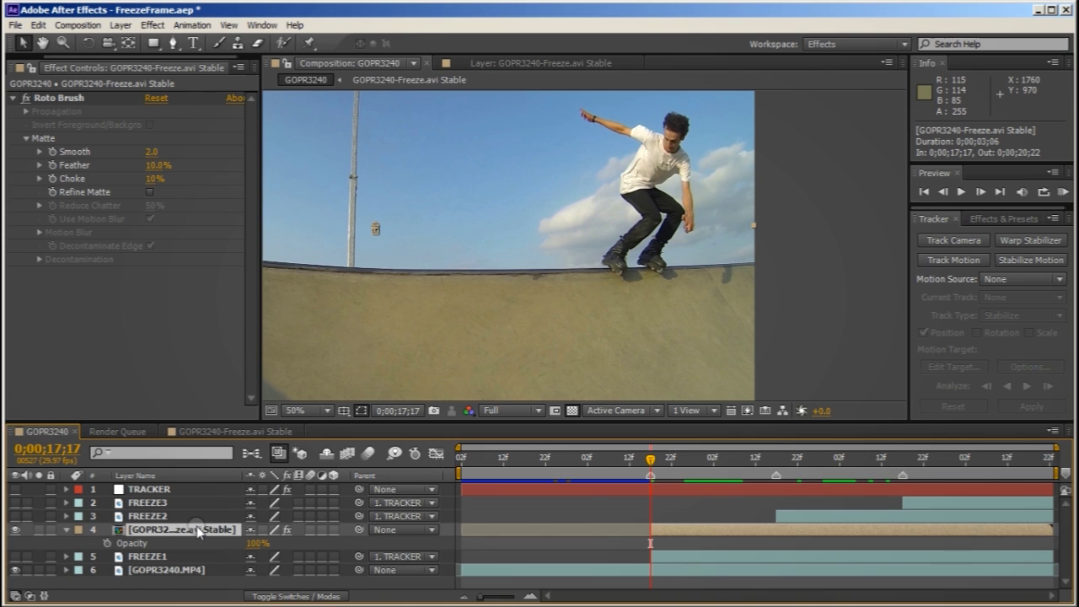
{"action": "left_click", "coordinate": [107, 543]}
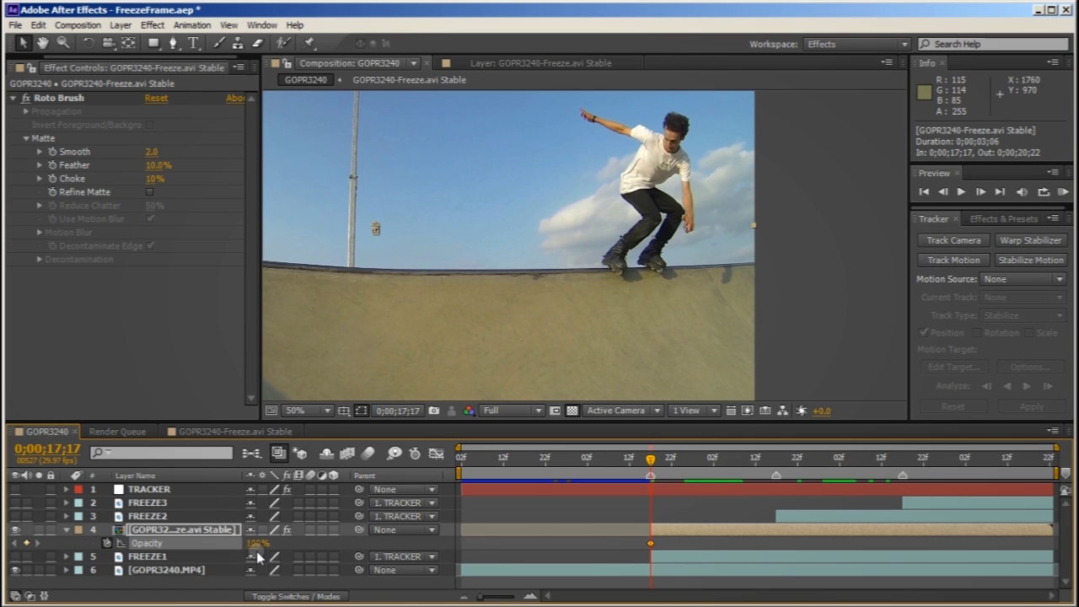
{"action": "type", "text": "0"}
{"action": "left_click", "coordinate": [655, 457]}
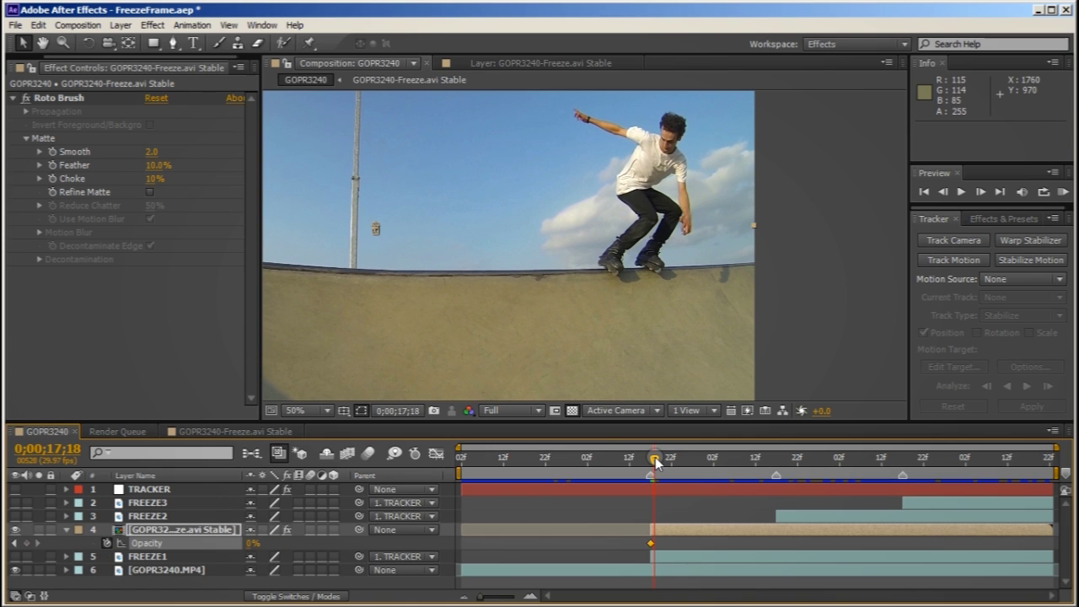
{"action": "key", "text": "space"}
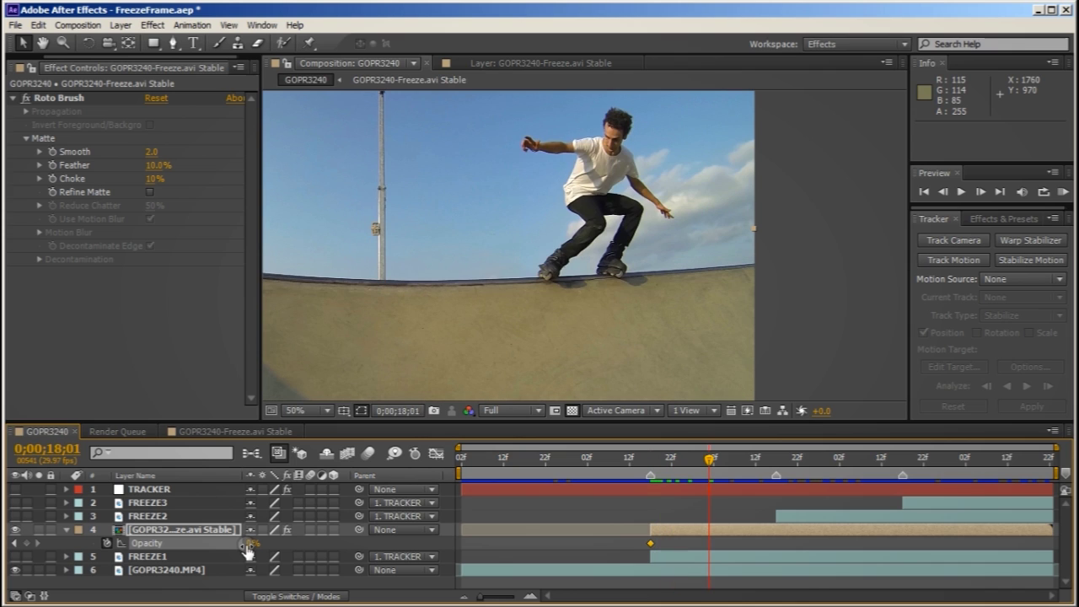
{"action": "left_click", "coordinate": [248, 550]}
{"action": "type", "text": "100"}
{"action": "key", "text": "Return"}
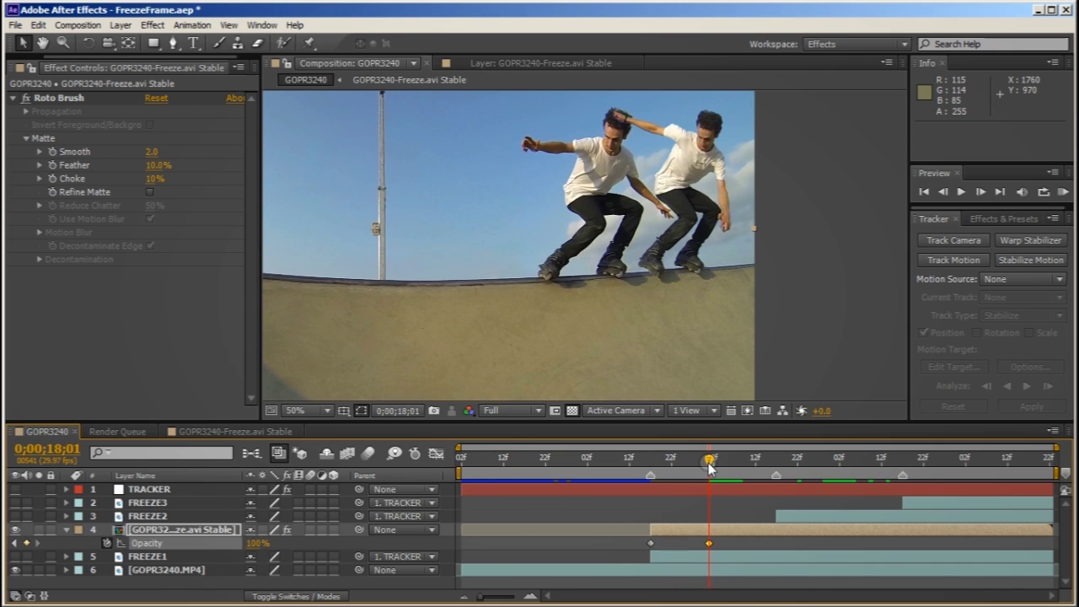
Limit the work area to the fade-in, starting at 0;00;17;14, preview it, and save the project
{"action": "left_click_drag", "start_coordinate": [709, 462], "coordinate": [638, 464]}
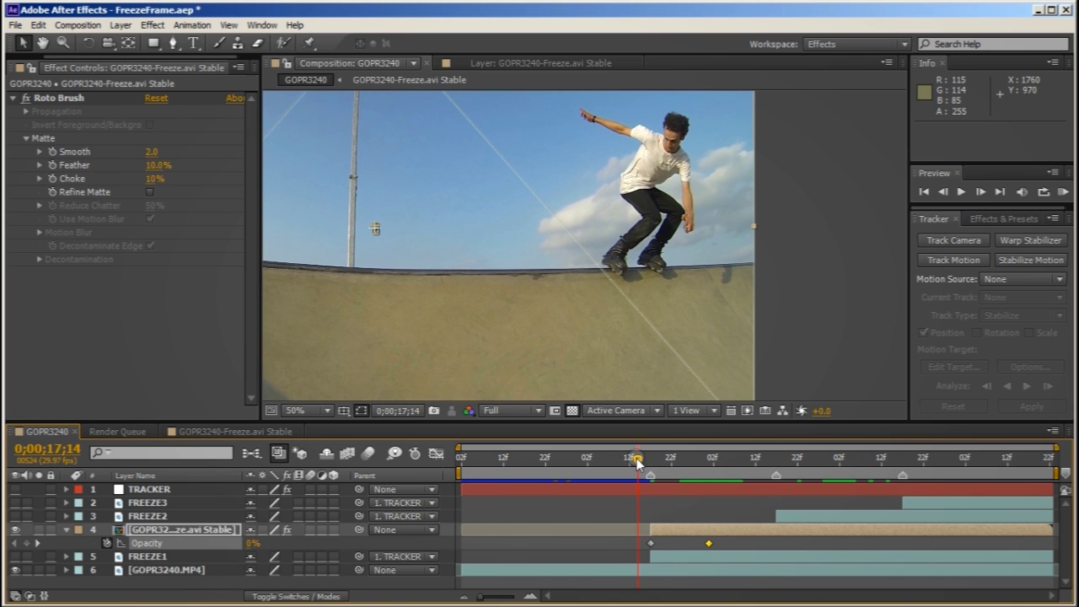
{"action": "key", "text": "b"}
{"action": "left_click", "coordinate": [722, 461]}
{"action": "left_click", "coordinate": [738, 461]}
{"action": "key", "text": "n"}
{"action": "key", "text": "KP_0"}
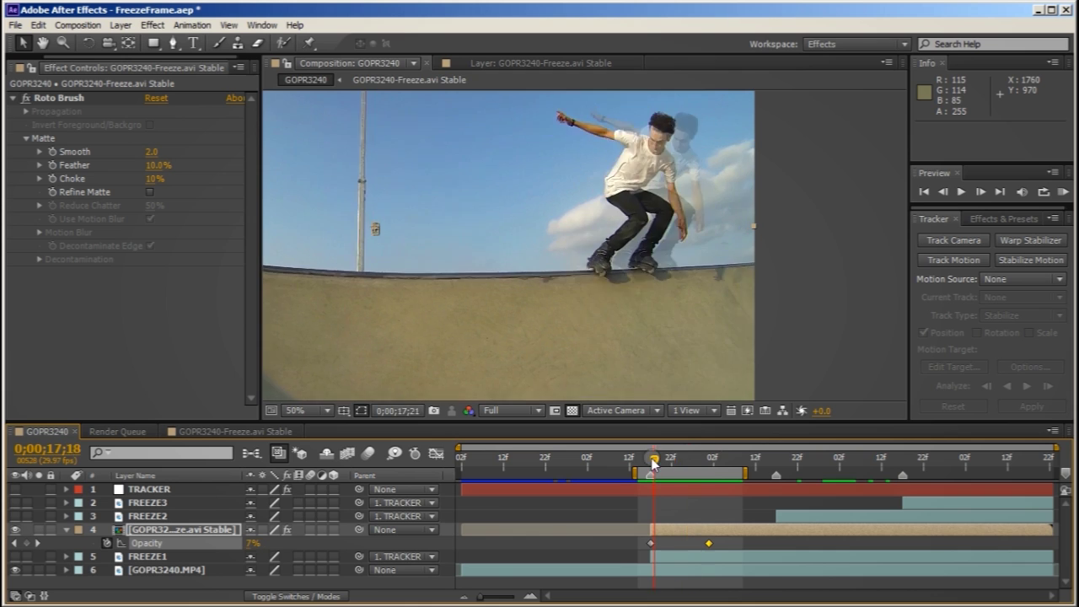
{"action": "key", "text": "ctrl+s"}
Find the Fast Blur effect and apply it to the GOPR3240-Freeze.avi Stable layer
{"action": "left_click", "coordinate": [1004, 218]}
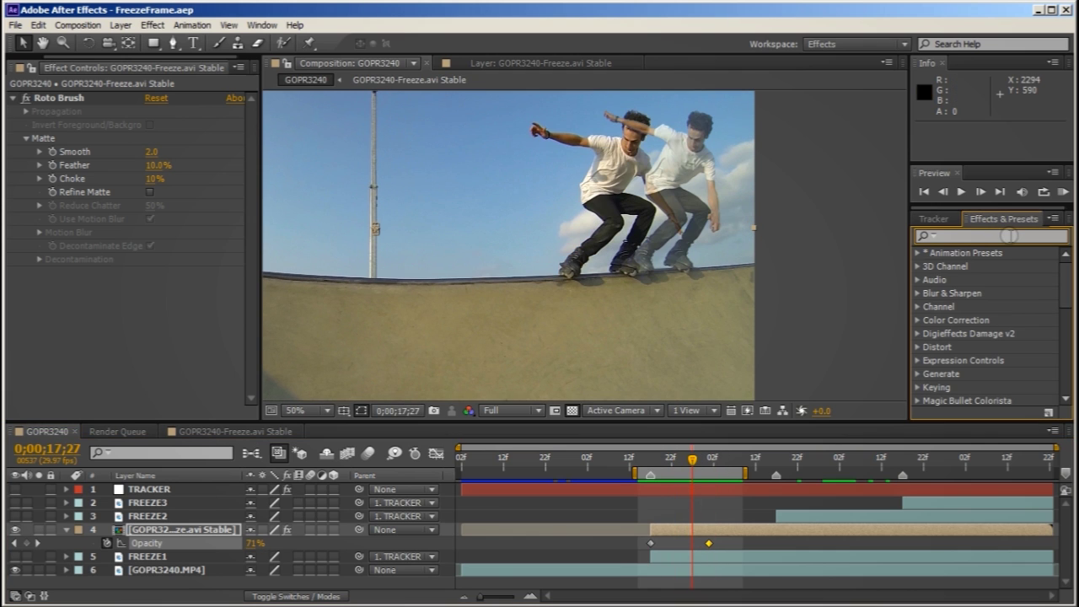
{"action": "left_click", "coordinate": [1009, 236]}
{"action": "type", "text": "fast blur"}
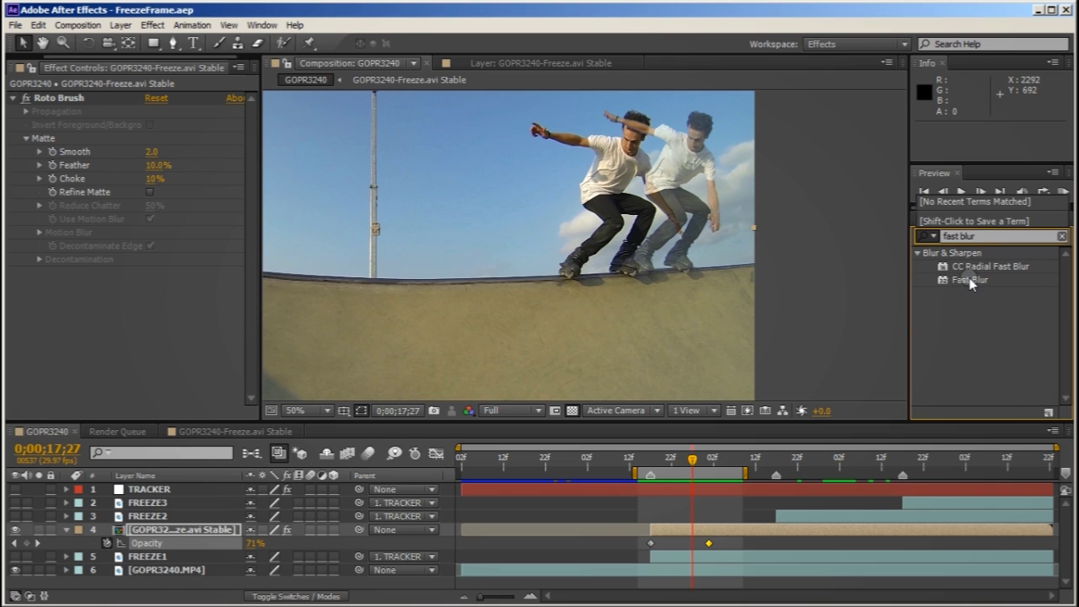
{"action": "left_click_drag", "start_coordinate": [971, 283], "coordinate": [696, 532]}
Keyframe the Fast Blur blurriness from 20 at 0;00;17;17 to 0 at 0;00;18;01 and preview the result
{"action": "key", "text": "j"}
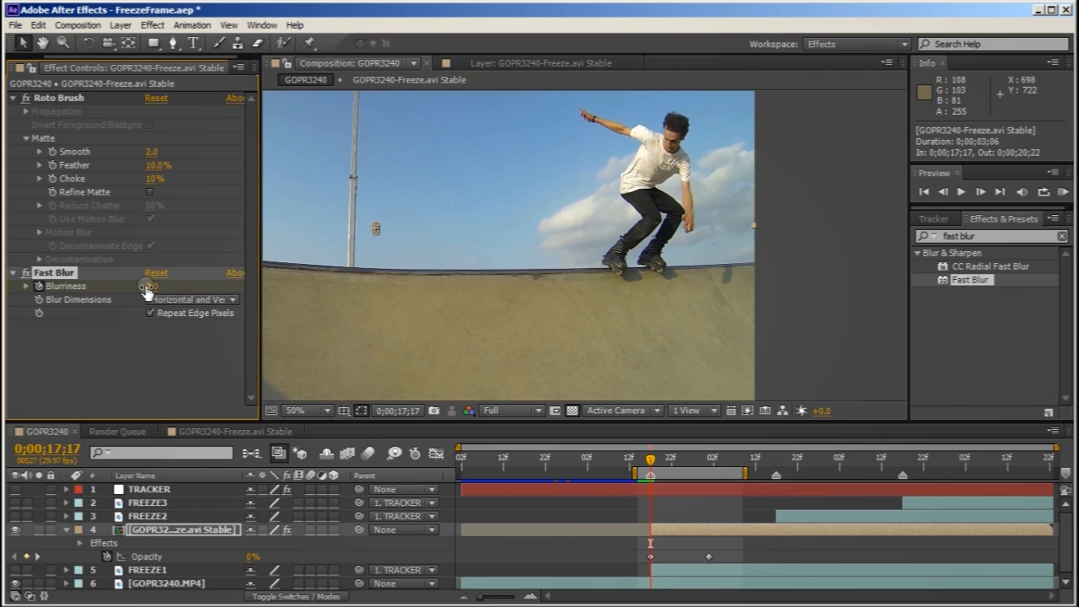
{"action": "left_click", "coordinate": [149, 287]}
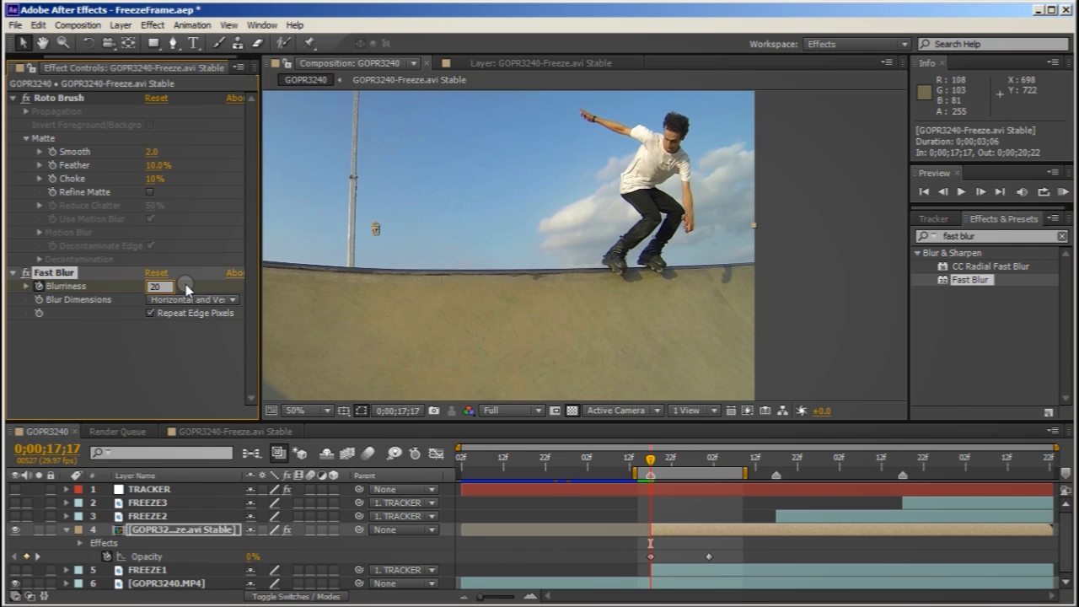
{"action": "type", "text": "20"}
{"action": "key", "text": "Return"}
{"action": "left_click", "coordinate": [711, 460]}
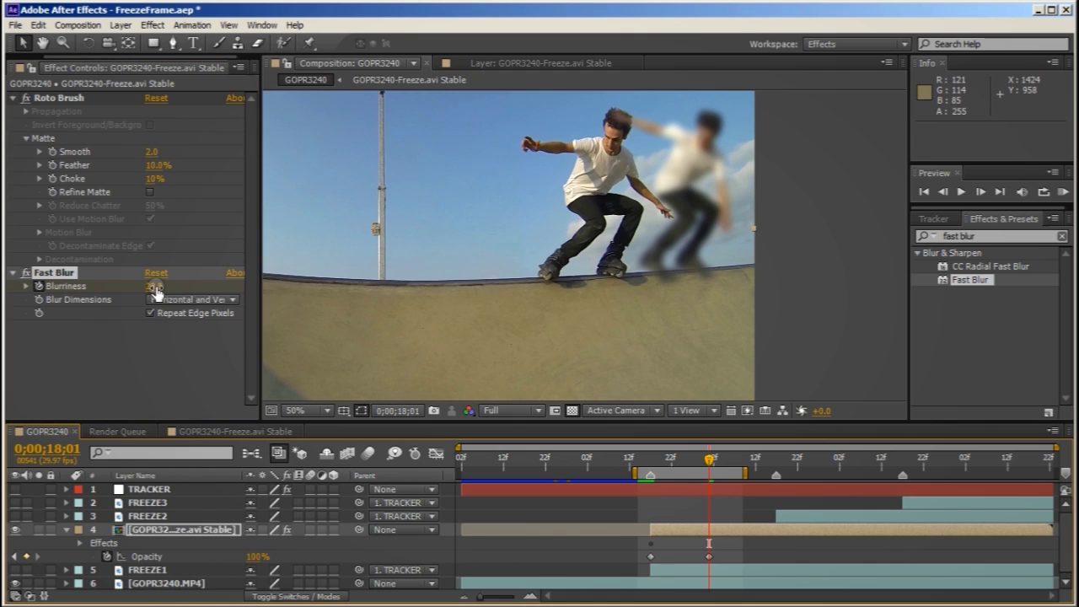
{"action": "left_click", "coordinate": [156, 288]}
{"action": "type", "text": "0"}
{"action": "key", "text": "Return"}
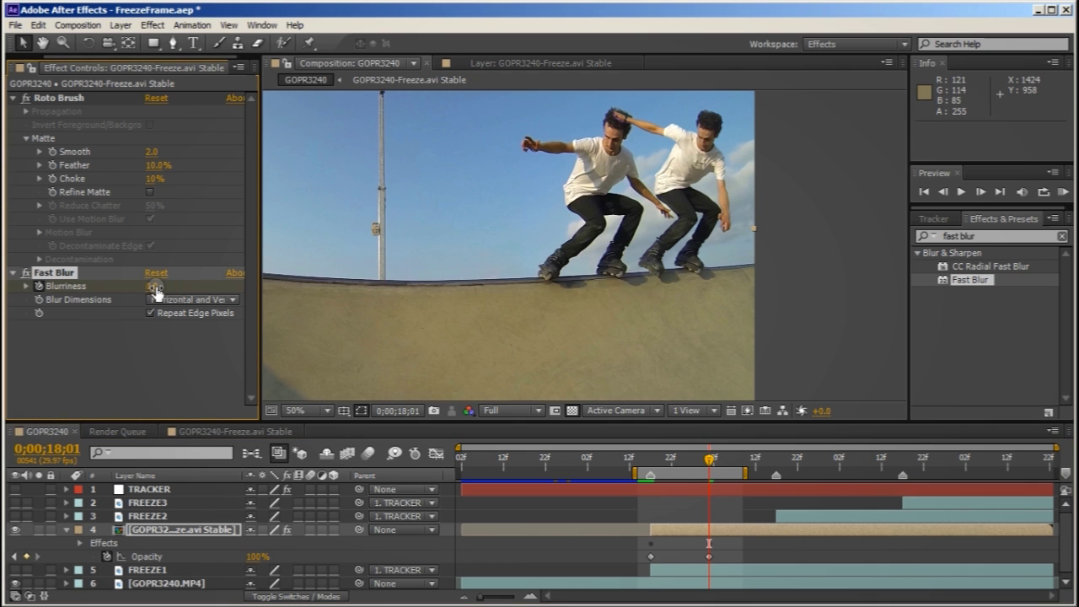
{"action": "left_click_drag", "start_coordinate": [710, 462], "coordinate": [704, 463]}
{"action": "key", "text": "KP_0"}
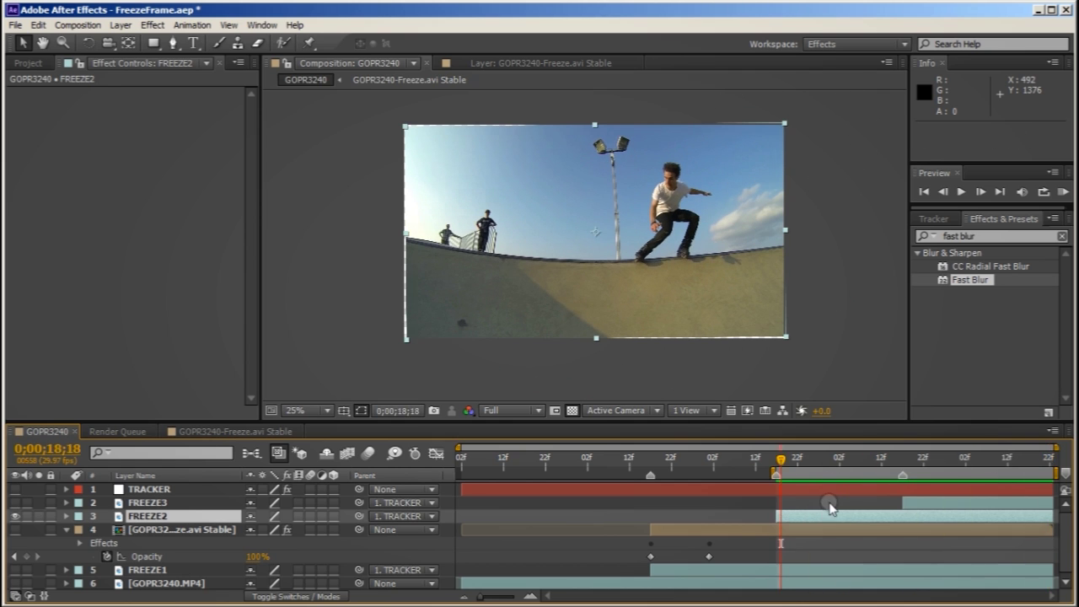
Render the FREEZE2 and FREEZE3 layers separately as GOPR3240-Freeze2.avi and GOPR3240-Freeze3.avi
{"action": "key", "text": "ctrl+m"}
{"action": "left_click", "coordinate": [390, 582]}
{"action": "type", "text": "GOPR3240-Freeze2.avi"}
{"action": "key", "text": "Return"}
{"action": "left_click", "coordinate": [1029, 473]}
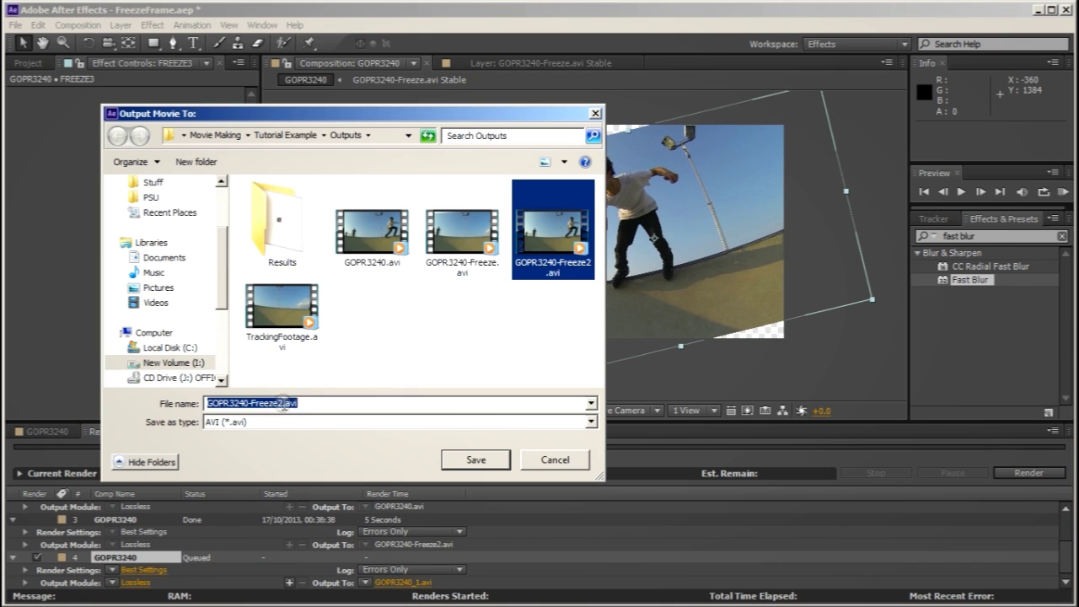
{"action": "key", "text": "Return"}
{"action": "left_click", "coordinate": [1012, 474]}
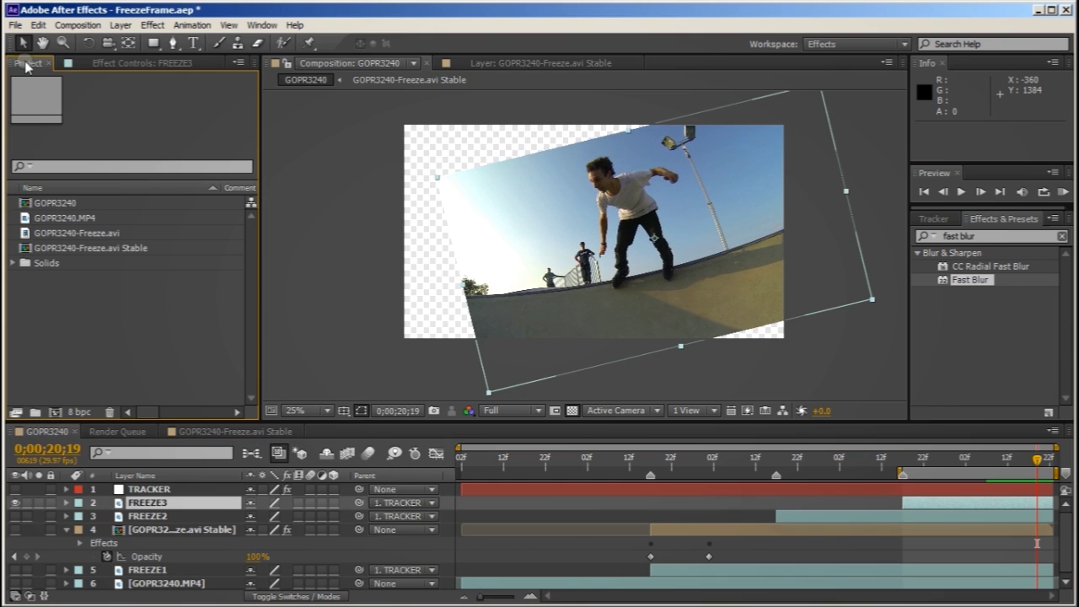
Import the rendered GOPR3240-Freeze2.avi and GOPR3240-Freeze3.avi clips into the project
{"action": "key", "text": "ctrl+i"}
{"action": "left_click", "coordinate": [660, 217]}
{"action": "left_click", "coordinate": [411, 337], "text": "ctrl"}
{"action": "left_click", "coordinate": [753, 401]}
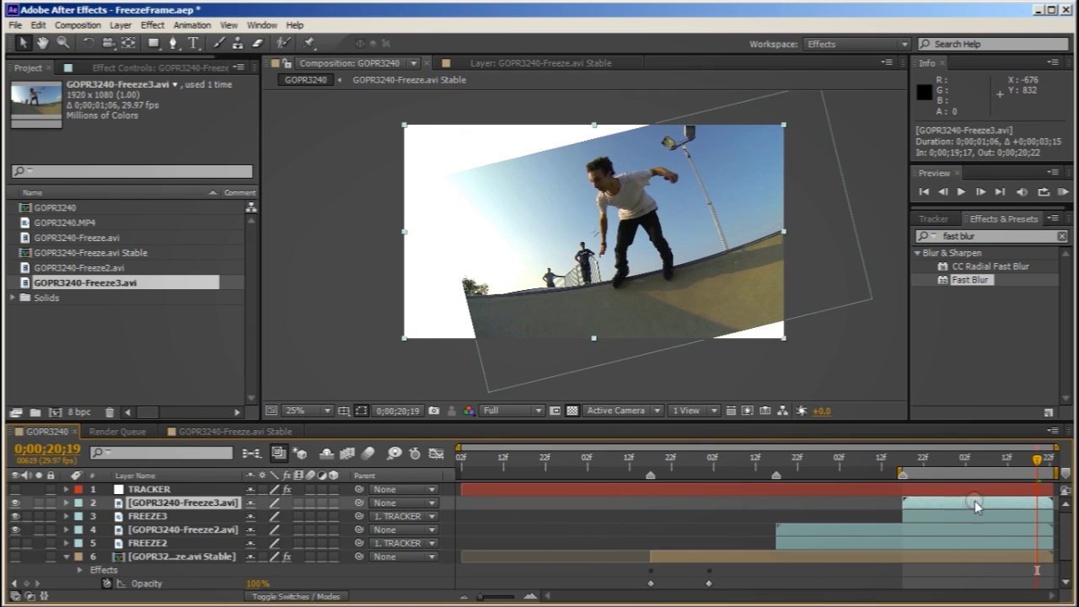
Place the Freeze2 and Freeze3 clips above their matching FREEZE layers, aligned to the same start times, and hide the original freeze layers
{"action": "left_click", "coordinate": [15, 516]}
{"action": "left_click", "coordinate": [185, 529]}
{"action": "left_click", "coordinate": [764, 461]}
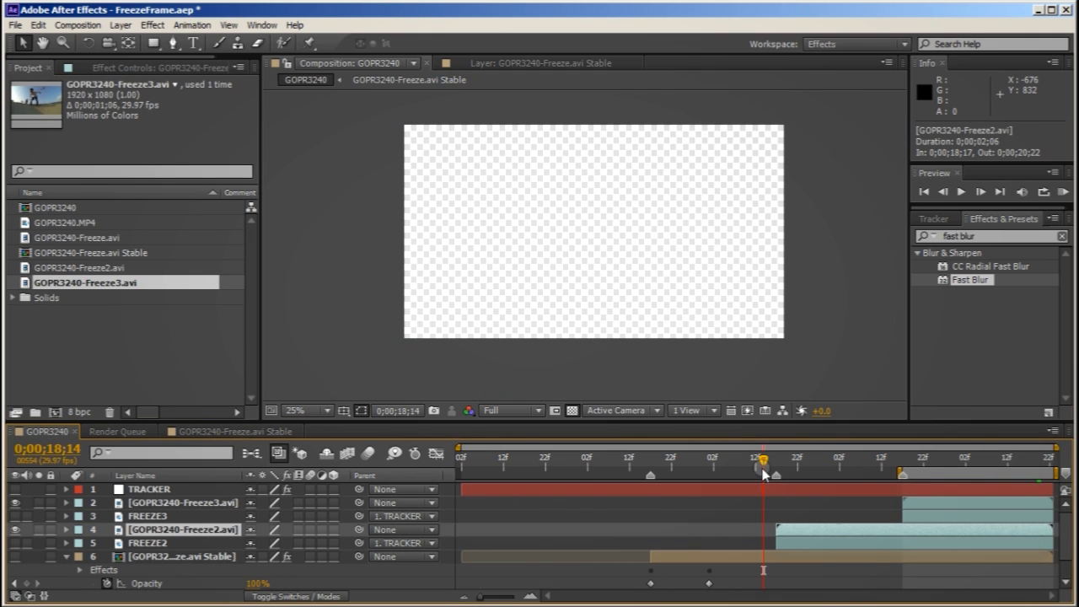
{"action": "left_click", "coordinate": [66, 557]}
{"action": "left_click_drag", "start_coordinate": [785, 525], "coordinate": [825, 528]}
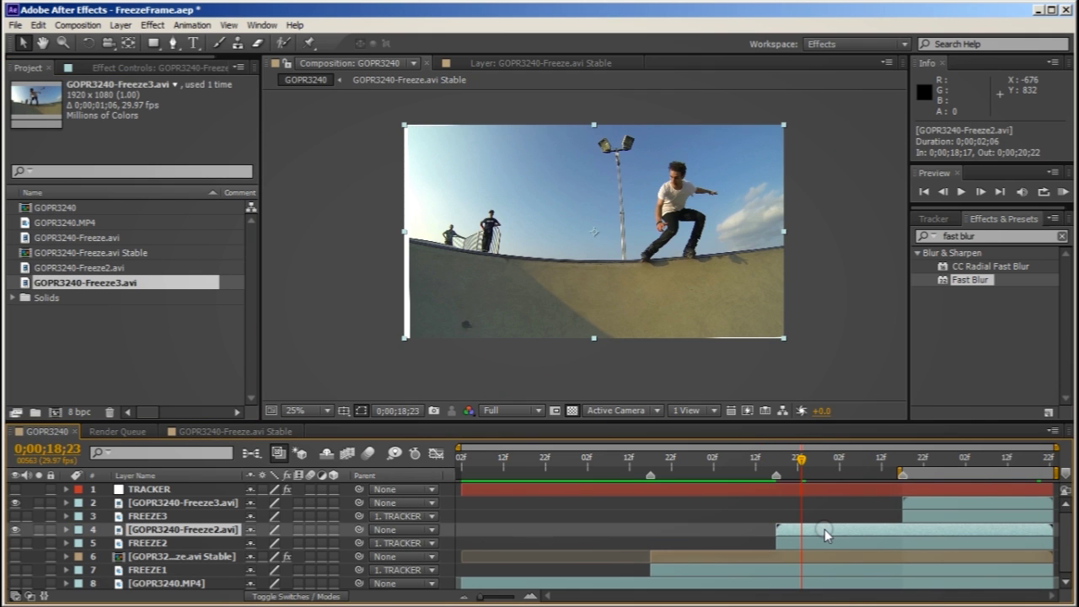
Pre-compose the GOPR3240-Freeze2.avi layer as "GOPR3240-Freeze2.avi Stable"
{"action": "right_click", "coordinate": [825, 529]}
{"action": "left_click", "coordinate": [872, 425]}
{"action": "key", "text": "BackSpace"}
{"action": "key", "text": "BackSpace"}
{"action": "key", "text": "BackSpace"}
{"action": "key", "text": "BackSpace"}
{"action": "key", "text": "BackSpace"}
{"action": "key", "text": "BackSpace"}
{"action": "type", "text": "Stable"}
{"action": "key", "text": "Return"}
Stabilize the Freeze2 clip with Warp Stabilizer, adjust its framing, and trim the Stable layer's start to 0;00;18;17 in the main composition
{"action": "left_click", "coordinate": [848, 490]}
{"action": "left_click", "coordinate": [933, 219]}
{"action": "left_click", "coordinate": [1023, 242]}
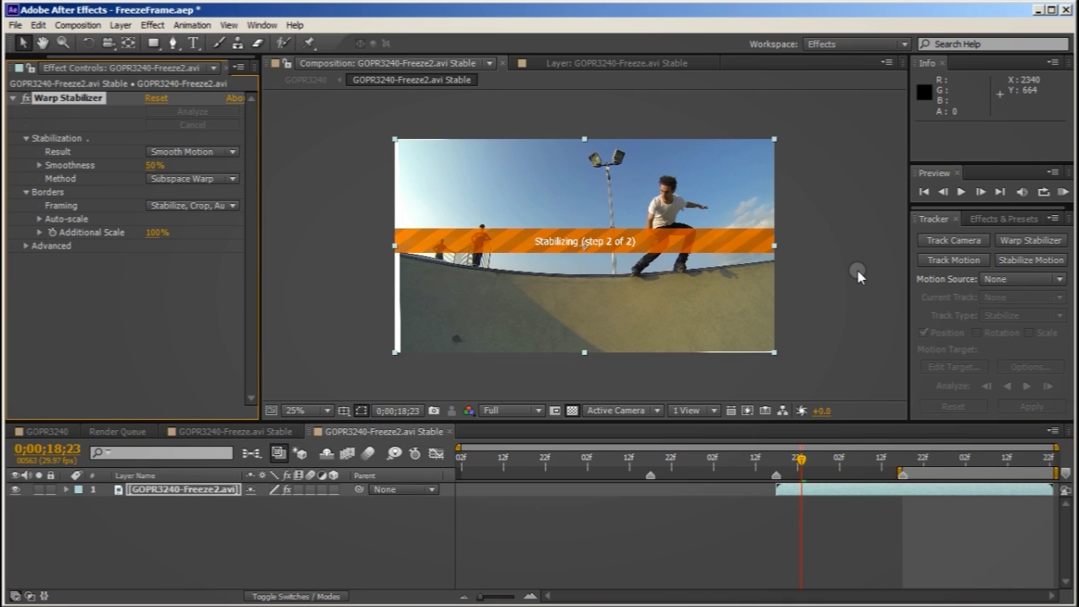
{"action": "left_click", "coordinate": [192, 205]}
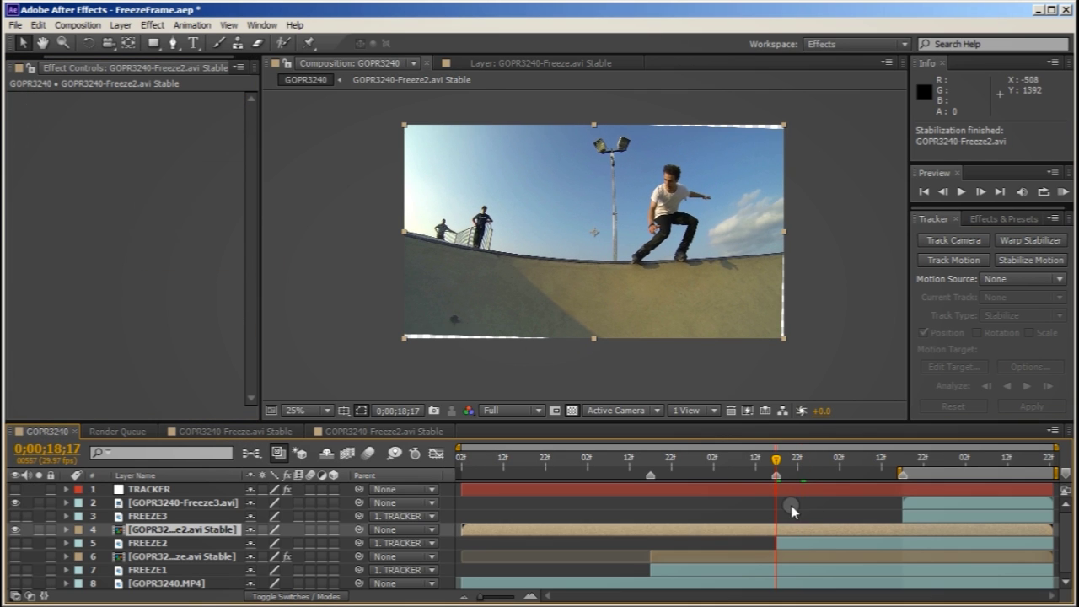
{"action": "key", "text": "alt+["}
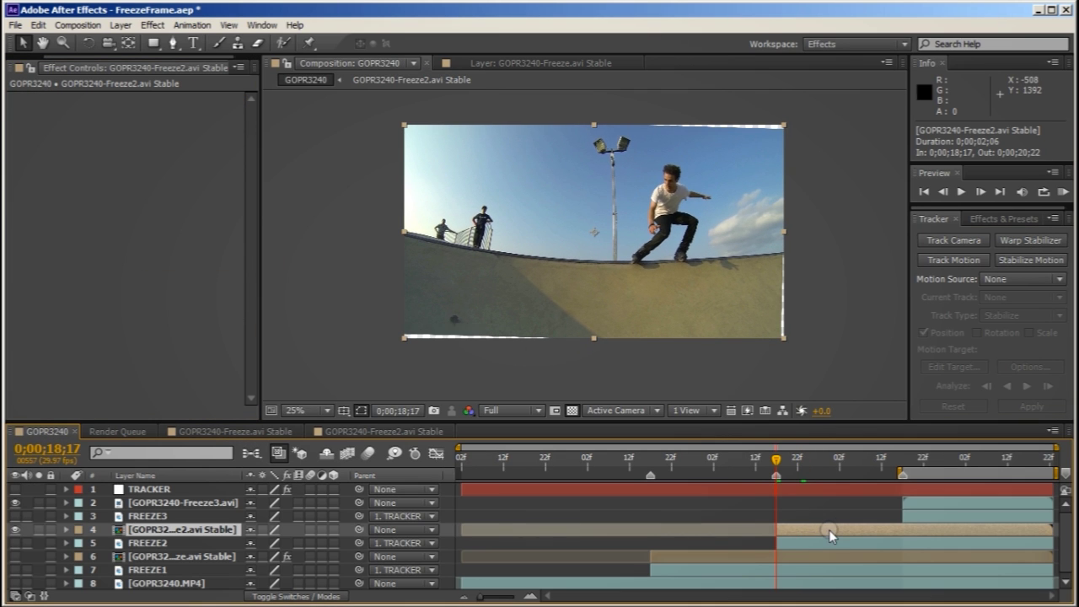
Open the GOPR3240-Freeze2.avi Stable layer and select the skater with Roto Brush strokes at 0;00;18;17
{"action": "left_click", "coordinate": [284, 43]}
{"action": "double_click", "coordinate": [647, 196]}
{"action": "scroll", "coordinate": [778, 159], "scroll_direction": "down", "scroll_amount": 1}
{"action": "left_click_drag", "start_coordinate": [778, 159], "coordinate": [783, 202]}
{"action": "left_click_drag", "start_coordinate": [743, 135], "coordinate": [732, 260]}
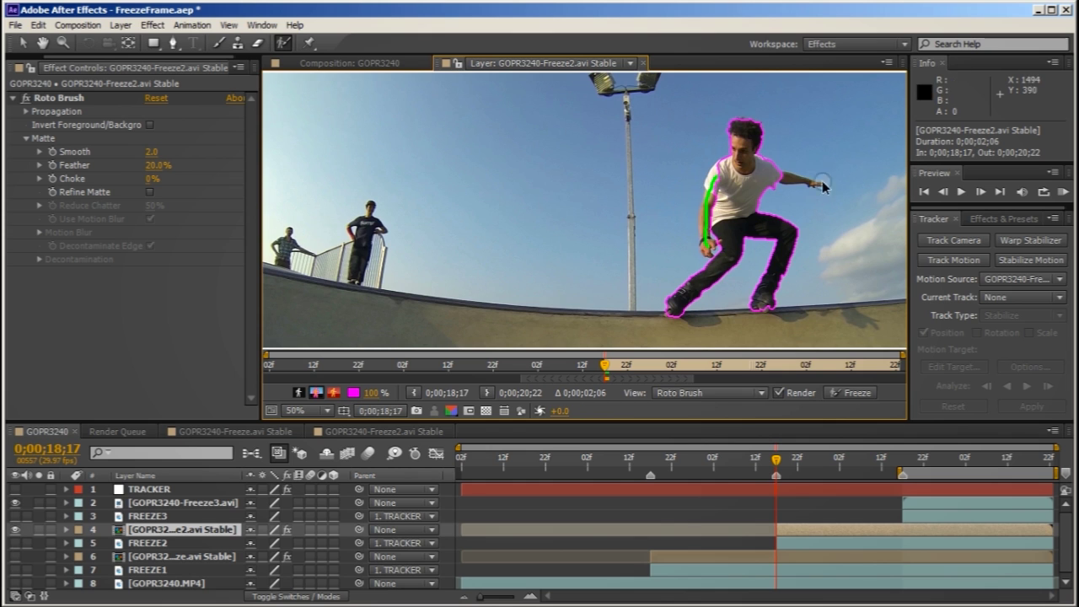
Refine the Roto Brush selection around the skater's limbs and skates, and include his shadows on the ramp
{"action": "key", "text": "Page_Down"}
{"action": "scroll", "coordinate": [572, 154], "scroll_direction": "up", "scroll_amount": 1}
{"action": "key", "text": "Page_Up"}
{"action": "key", "text": "ctrl+z"}
{"action": "left_click_drag", "start_coordinate": [672, 317], "coordinate": [688, 173]}
{"action": "left_click_drag", "start_coordinate": [568, 295], "coordinate": [593, 188]}
{"action": "left_click_drag", "start_coordinate": [513, 317], "coordinate": [583, 328]}
{"action": "left_click_drag", "start_coordinate": [710, 305], "coordinate": [749, 309]}
{"action": "left_click_drag", "start_coordinate": [854, 304], "coordinate": [890, 331]}
{"action": "left_click_drag", "start_coordinate": [895, 335], "coordinate": [783, 274]}
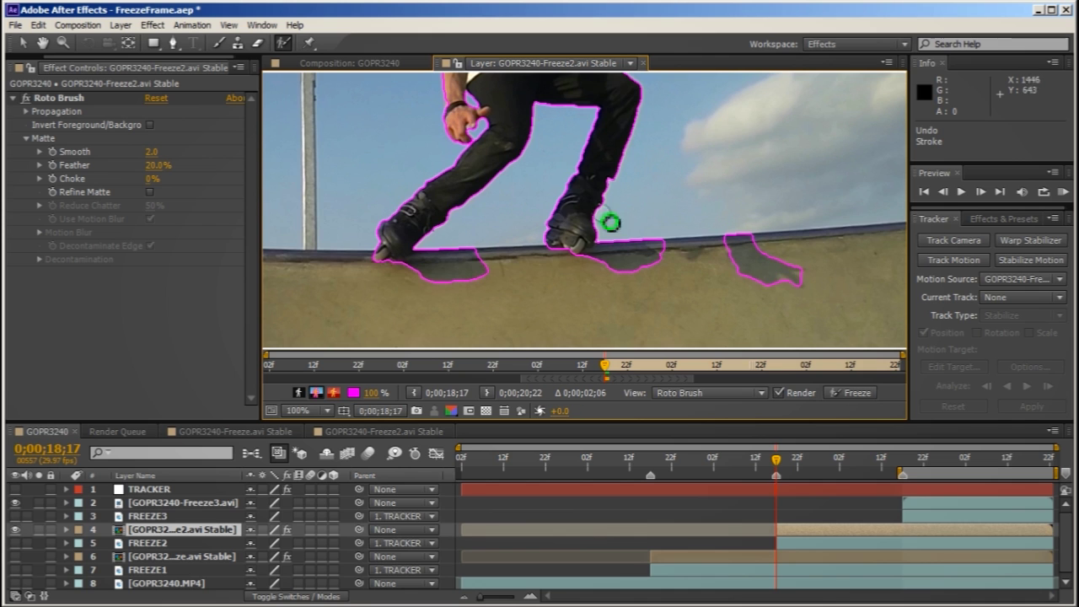
{"action": "scroll", "coordinate": [750, 190], "scroll_direction": "down", "scroll_amount": 2}
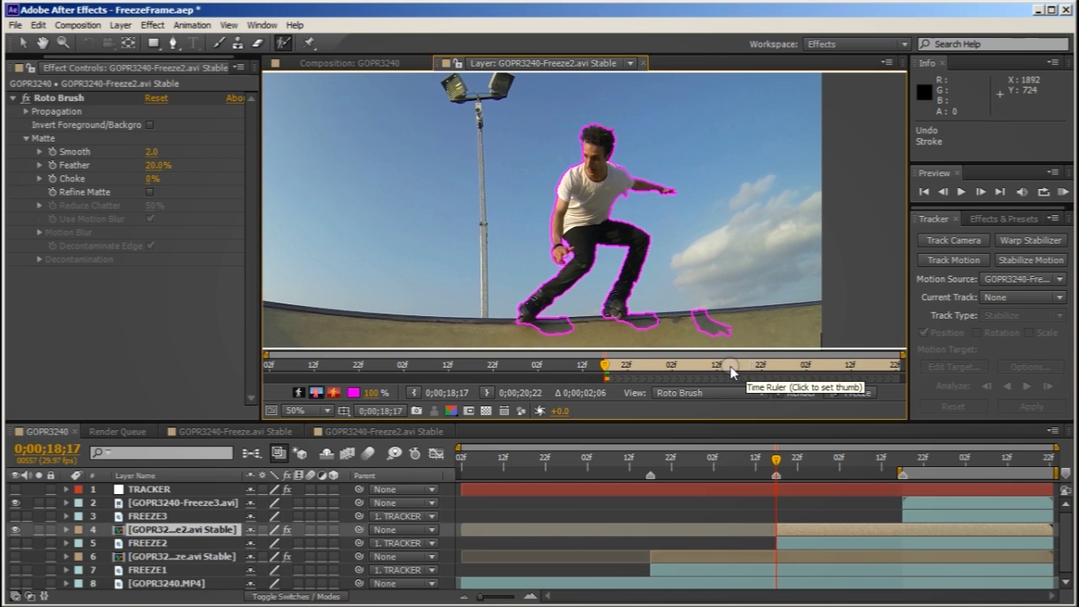
Propagate the Roto Brush selection through 0;00;20;22 and freeze it
{"action": "left_click", "coordinate": [699, 364]}
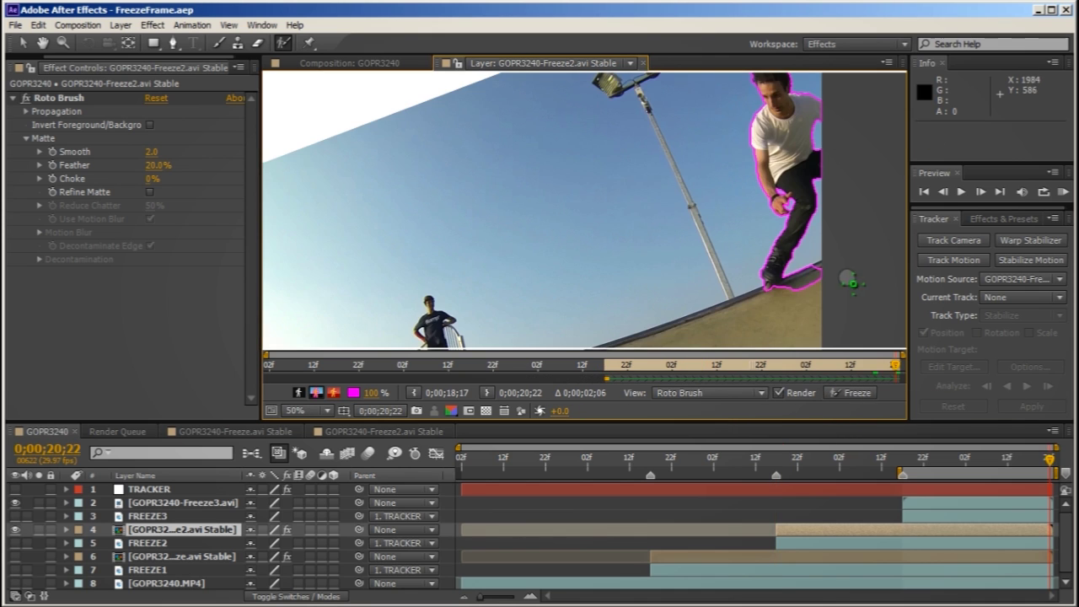
{"action": "scroll", "coordinate": [852, 282], "scroll_direction": "down", "scroll_amount": 1}
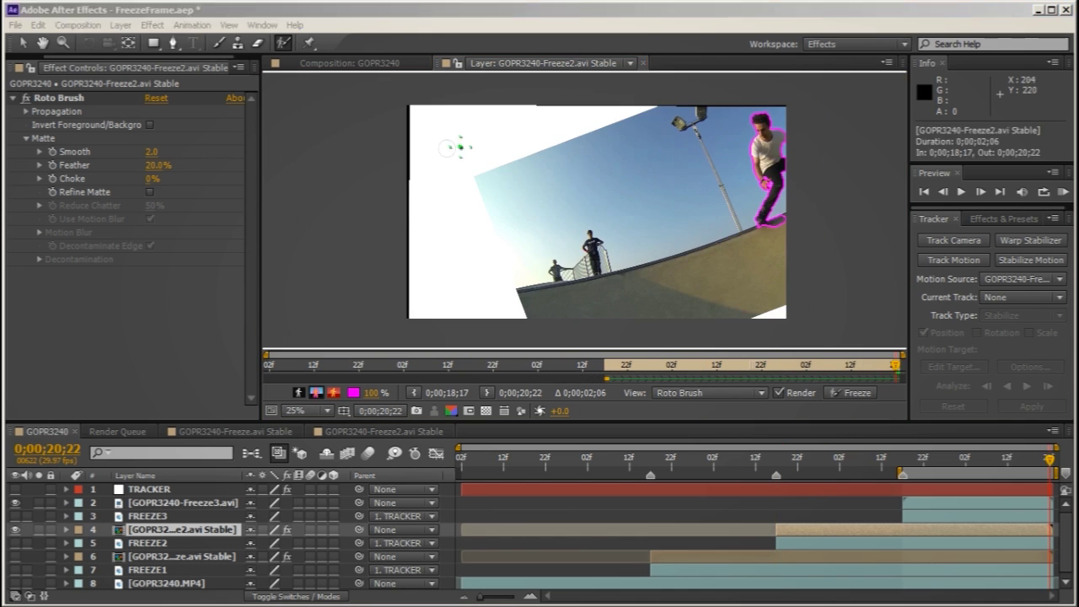
{"action": "left_click", "coordinate": [854, 393]}
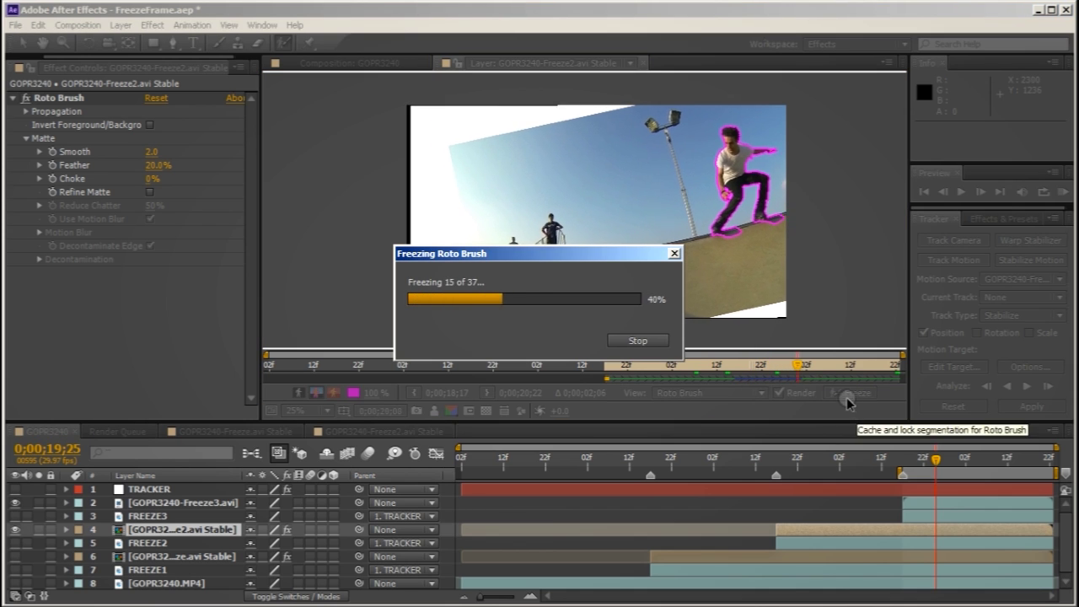
Set the Freeze2 matte's feather to 10% and choke to 10%, and check the main composition around 0;00;19;13
{"action": "left_click_drag", "start_coordinate": [149, 179], "coordinate": [161, 179]}
{"action": "left_click", "coordinate": [348, 64]}
{"action": "left_click_drag", "start_coordinate": [936, 459], "coordinate": [887, 461]}
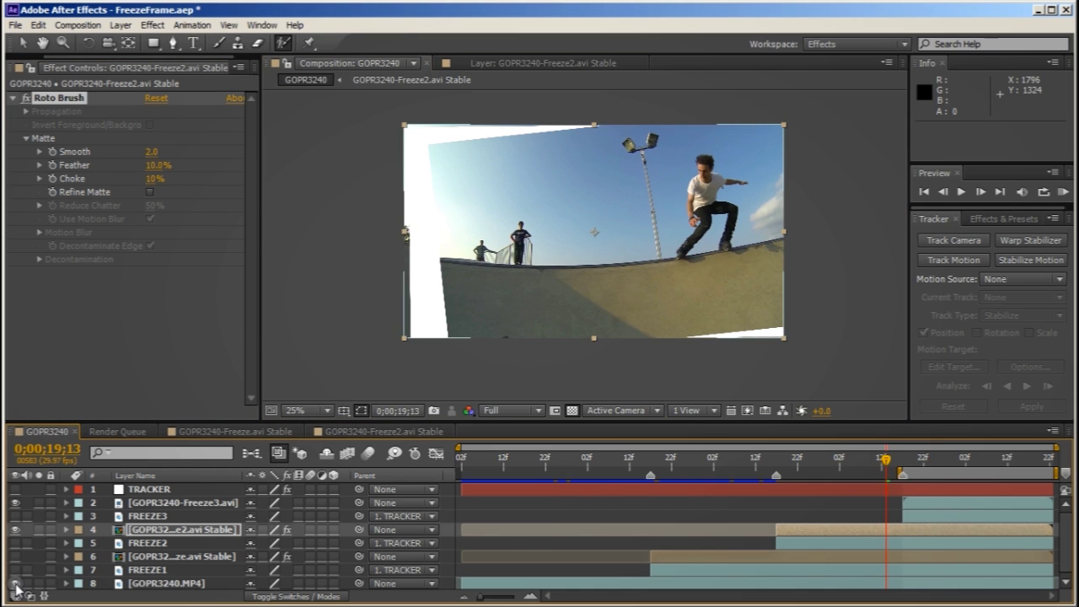
Extend the work area so it starts shortly before the Freeze2 Stable layer begins
{"action": "left_click", "coordinate": [832, 460]}
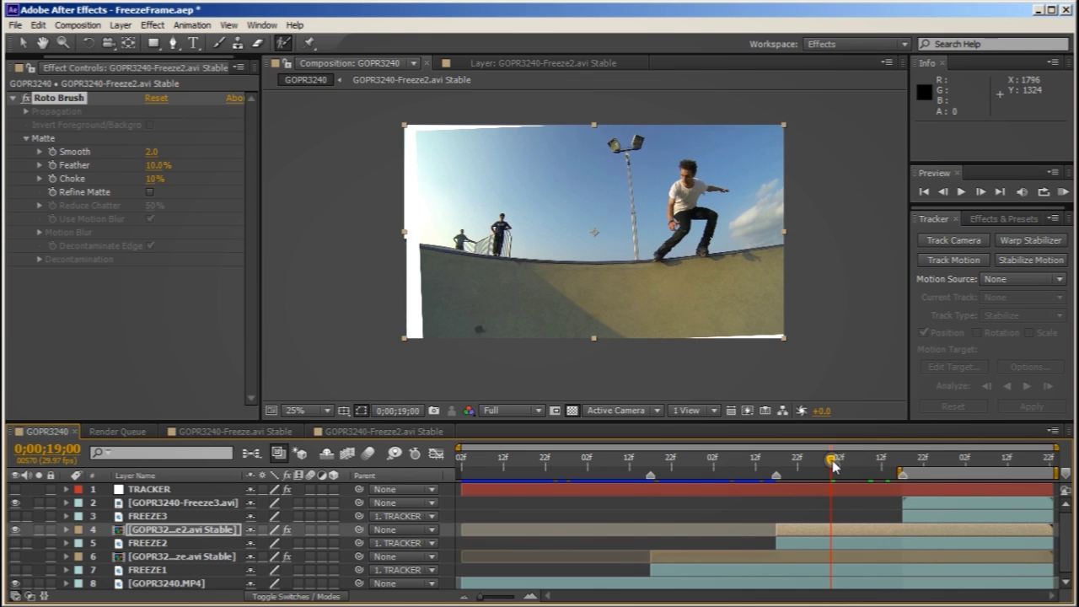
{"action": "left_click_drag", "start_coordinate": [900, 472], "coordinate": [774, 473]}
{"action": "left_click_drag", "start_coordinate": [831, 460], "coordinate": [819, 461]}
{"action": "scroll", "coordinate": [641, 169], "scroll_direction": "up", "scroll_amount": 3}
{"action": "left_click_drag", "start_coordinate": [624, 147], "coordinate": [365, 354]}
{"action": "left_click_drag", "start_coordinate": [774, 472], "coordinate": [703, 472]}
Nudge the Freeze2 Stable layer's position at 0;00;18;17 to line the cutout up with the skater in the footage
{"action": "left_click", "coordinate": [760, 461]}
{"action": "key", "text": "k"}
{"action": "key", "text": "v"}
{"action": "left_click", "coordinate": [825, 531]}
{"action": "key", "text": "p"}
{"action": "key", "text": "Up"}
{"action": "key", "text": "Up"}
{"action": "key", "text": "Up"}
{"action": "key", "text": "Up"}
{"action": "key", "text": "Up"}
{"action": "key", "text": "Up"}
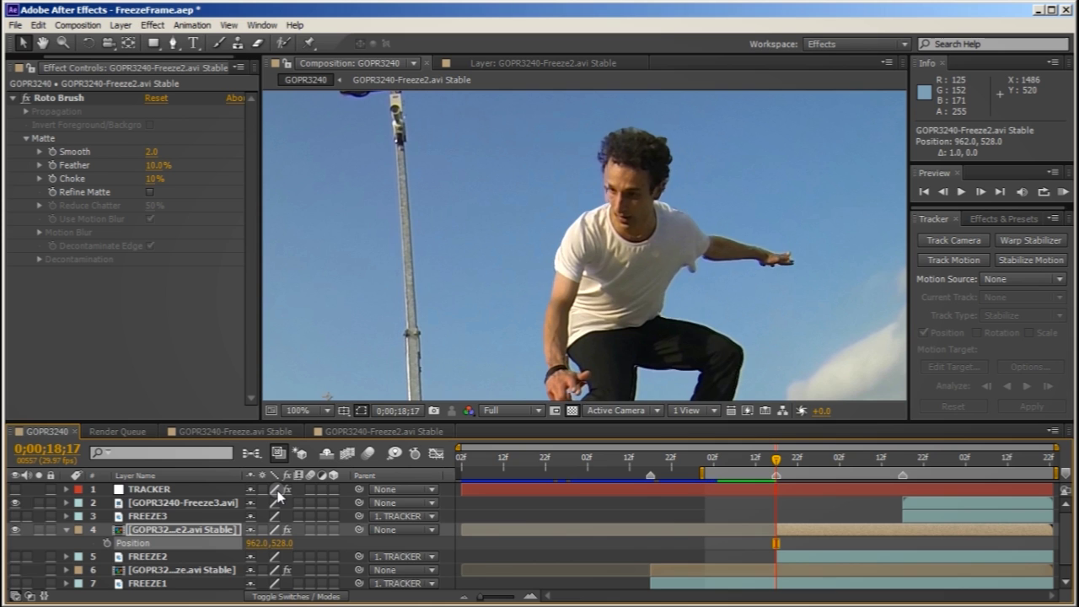
{"action": "key", "text": "p"}
{"action": "key", "text": "Left"}
{"action": "key", "text": "Left"}
{"action": "key", "text": "Left"}
{"action": "left_click", "coordinate": [791, 543]}
Rotate the Freeze2 Stable layer to -1.0° and fine-tune its position to 960.5, 537.0 over the skater
{"action": "left_click", "coordinate": [788, 530]}
{"action": "key", "text": "r"}
{"action": "scroll", "coordinate": [843, 251], "scroll_direction": "up", "scroll_amount": 1}
{"action": "left_click_drag", "start_coordinate": [842, 251], "coordinate": [622, 325]}
{"action": "left_click_drag", "start_coordinate": [266, 543], "coordinate": [263, 543]}
{"action": "key", "text": "Down"}
{"action": "key", "text": "Down"}
{"action": "key", "text": "Down"}
{"action": "key", "text": "Down"}
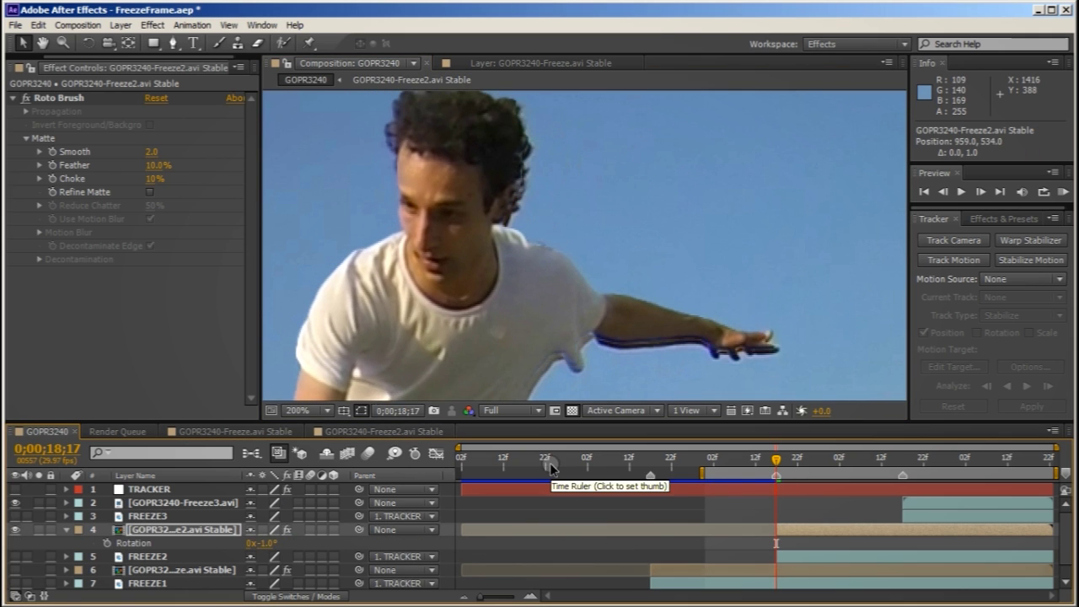
{"action": "key", "text": "comma"}
{"action": "key", "text": "comma"}
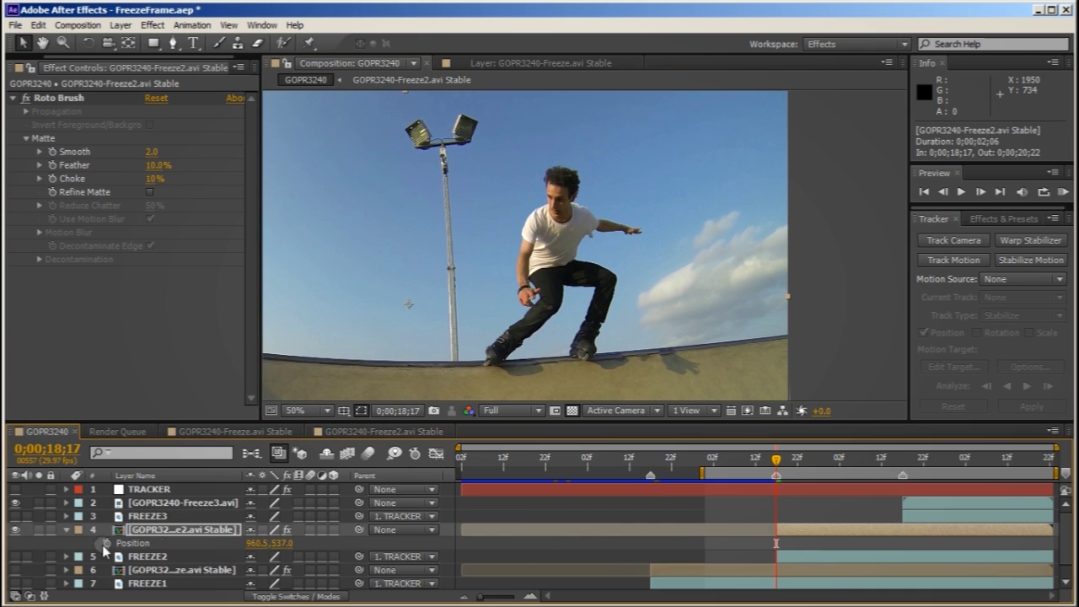
Keyframe the Freeze2 Stable layer's position and rotation at 0;00;18;17 and run a RAM preview of the alignment
{"action": "key", "text": "u"}
{"action": "key", "text": "u"}
{"action": "left_click", "coordinate": [94, 554]}
{"action": "scroll", "coordinate": [212, 545], "scroll_direction": "down", "scroll_amount": 1}
{"action": "left_click", "coordinate": [836, 461]}
{"action": "left_click", "coordinate": [808, 568]}
{"action": "key", "text": "KP_0"}
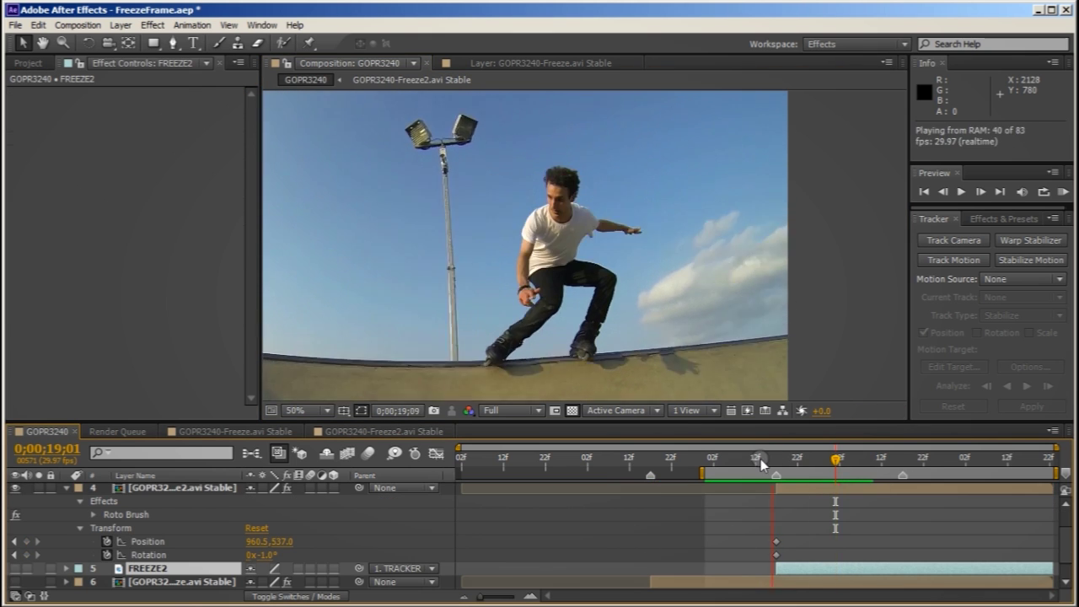
Adjust the Freeze2 Stable layer's position and rotation with new keyframes about midway between its start and the Freeze3 start
{"action": "left_click", "coordinate": [760, 458]}
{"action": "left_click_drag", "start_coordinate": [767, 477], "coordinate": [861, 501]}
{"action": "left_click", "coordinate": [860, 489]}
{"action": "key", "text": "Down"}
{"action": "key", "text": "Down"}
{"action": "key", "text": "Down"}
{"action": "key", "text": "Up"}
{"action": "left_click_drag", "start_coordinate": [271, 556], "coordinate": [268, 556]}
Keyframe the Freeze2 Stable layer's position and rotation at 0;00;19;19 so the cutout stays on the ramp edge
{"action": "left_click", "coordinate": [907, 459]}
{"action": "double_click", "coordinate": [910, 487]}
{"action": "left_click", "coordinate": [47, 431]}
{"action": "left_click", "coordinate": [911, 459]}
{"action": "key", "text": "ctrl+z"}
{"action": "left_click_drag", "start_coordinate": [641, 287], "coordinate": [603, 248]}
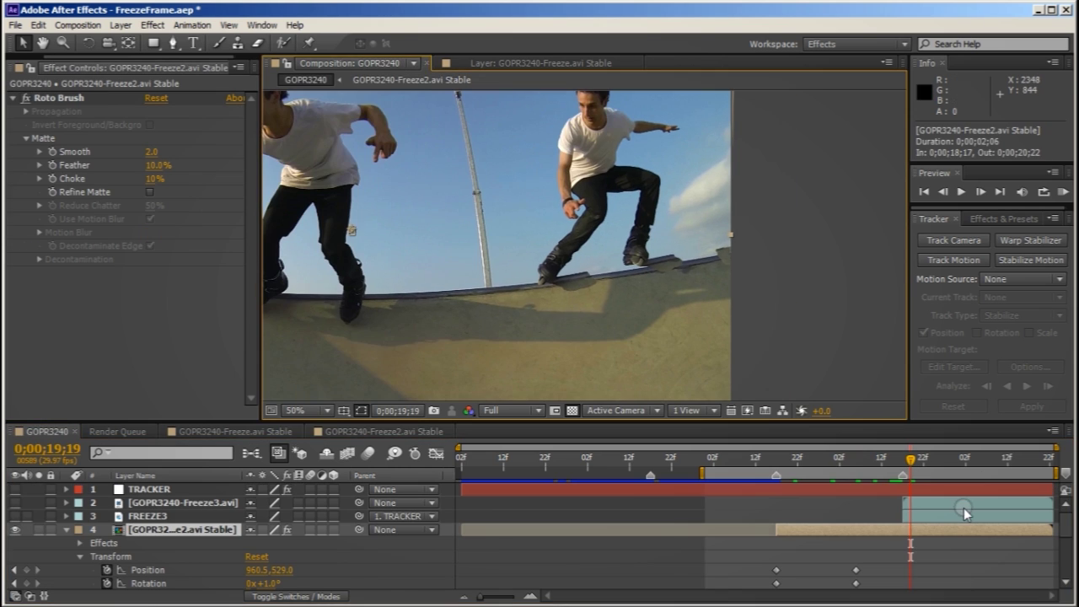
{"action": "key", "text": "Down"}
{"action": "left_click_drag", "start_coordinate": [272, 583], "coordinate": [270, 582]}
{"action": "key", "text": "Up"}
{"action": "key", "text": "Up"}
{"action": "key", "text": "Up"}
{"action": "key", "text": "Up"}
{"action": "key", "text": "Up"}
{"action": "key", "text": "Up"}
{"action": "key", "text": "Up"}
{"action": "key", "text": "Up"}
{"action": "key", "text": "Up"}
{"action": "key", "text": "Up"}
{"action": "key", "text": "Up"}
{"action": "key", "text": "Up"}
Keyframe the Freeze2 Stable layer at 0;00;20;22 with rotation 6.0°, and correct its position to 960.5, 495.6 at 0;00;20;08
{"action": "left_click_drag", "start_coordinate": [887, 458], "coordinate": [1063, 463]}
{"action": "key", "text": "Down"}
{"action": "key", "text": "Up"}
{"action": "key", "text": "Down"}
{"action": "key", "text": "Down"}
{"action": "key", "text": "Down"}
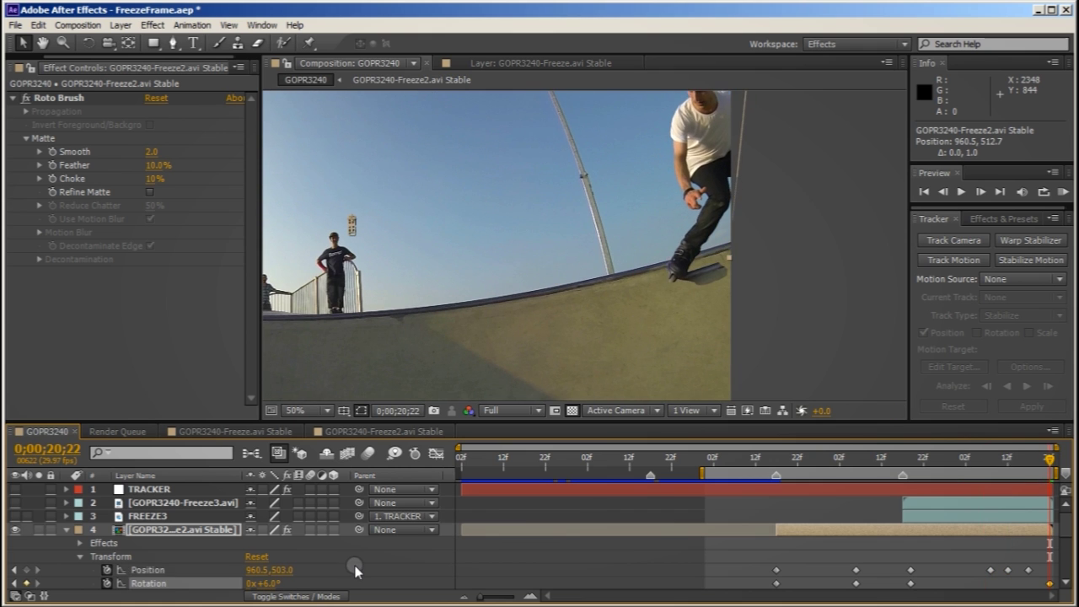
{"action": "left_click_drag", "start_coordinate": [1007, 464], "coordinate": [936, 461]}
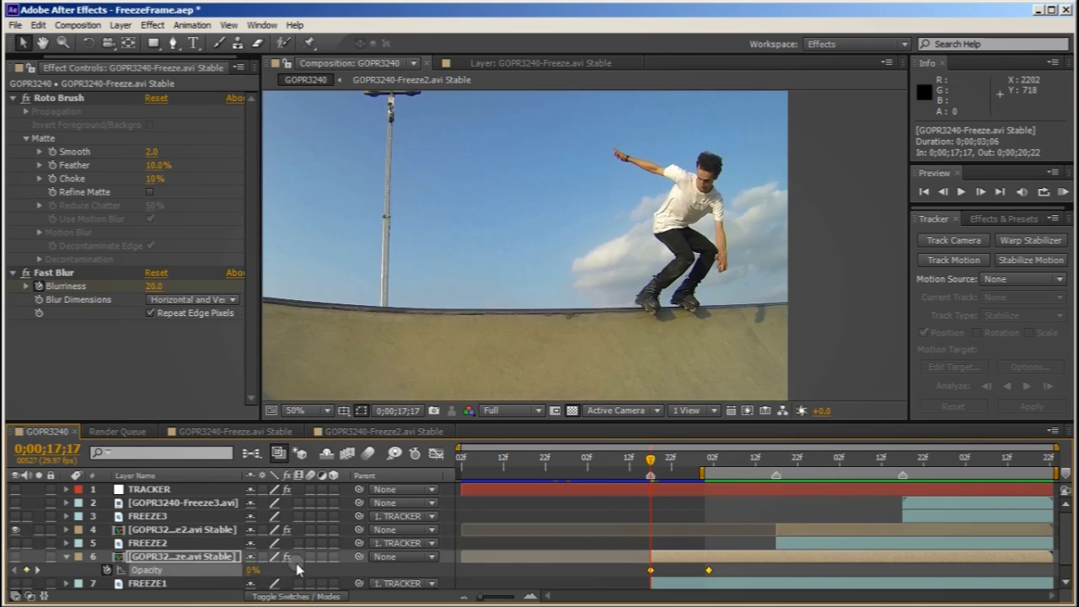
Paste the opacity fade-in and Fast Blur keyframes onto the Freeze2 Stable layer from 0;00;18;17
{"action": "key", "text": "ctrl+v"}
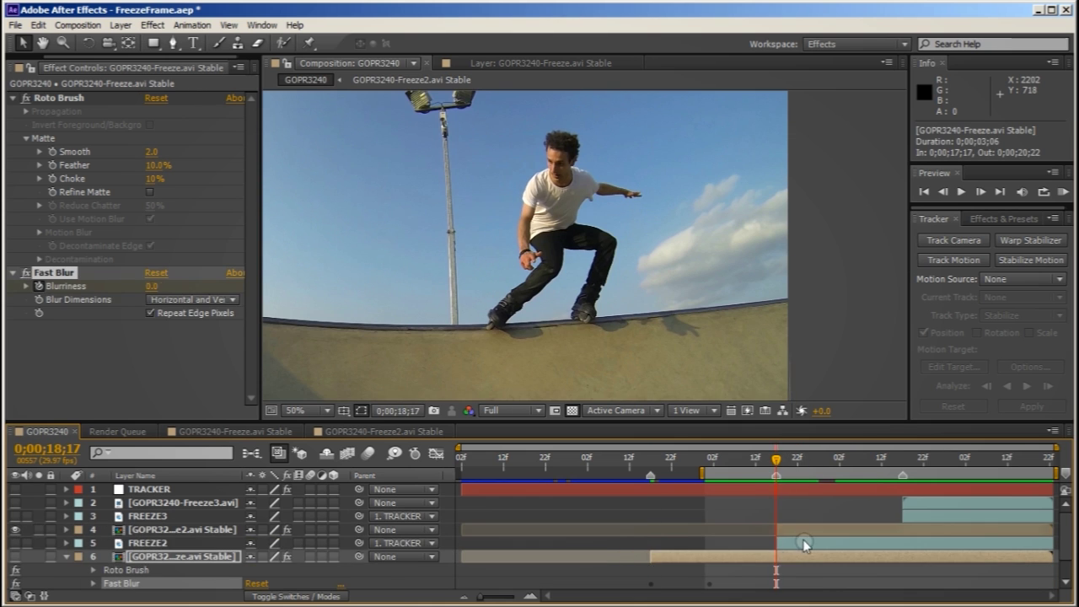
{"action": "left_click_drag", "start_coordinate": [788, 460], "coordinate": [838, 462]}
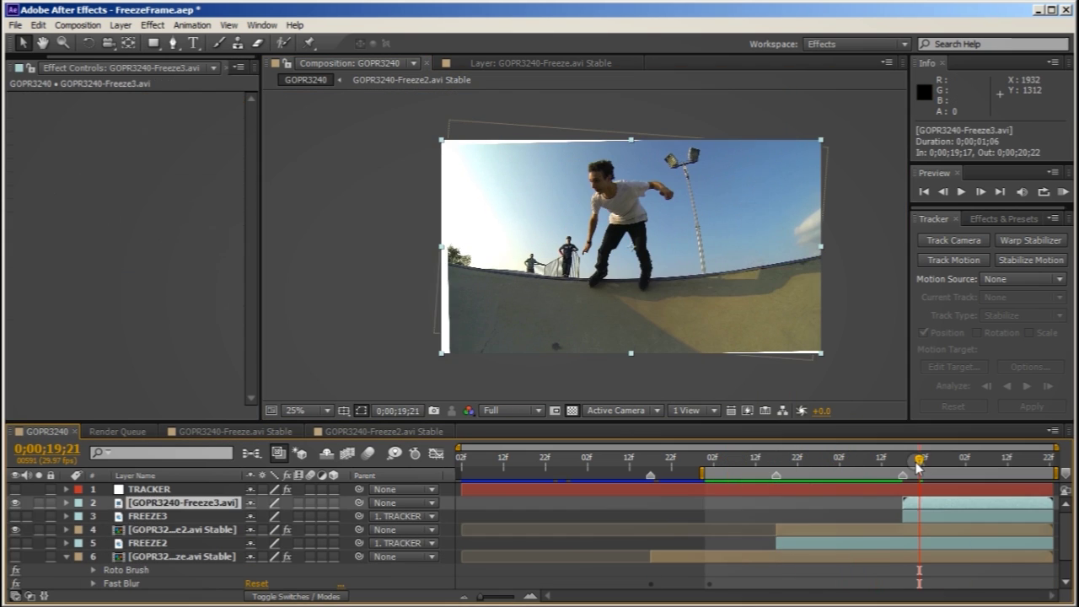
Pre-compose GOPR3240-Freeze3.avi as GOPR3240-Freeze3.avi Stable, moving all attributes into the new composition, and apply Warp Stabilizer to its footage
{"action": "right_click", "coordinate": [927, 504]}
{"action": "left_click", "coordinate": [964, 397]}
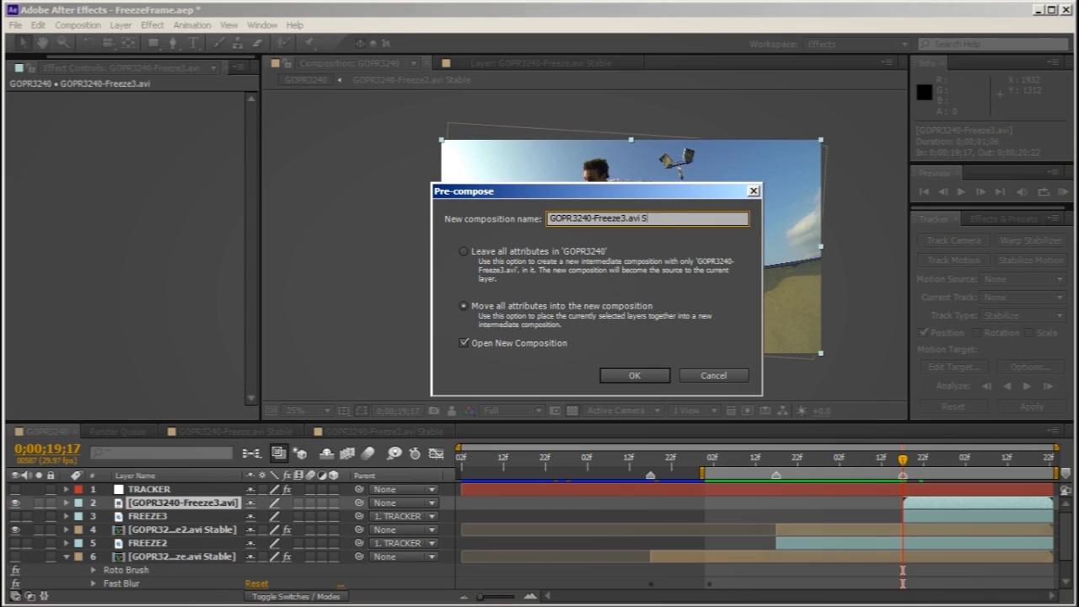
{"action": "left_click", "coordinate": [626, 379]}
{"action": "left_click", "coordinate": [1030, 240]}
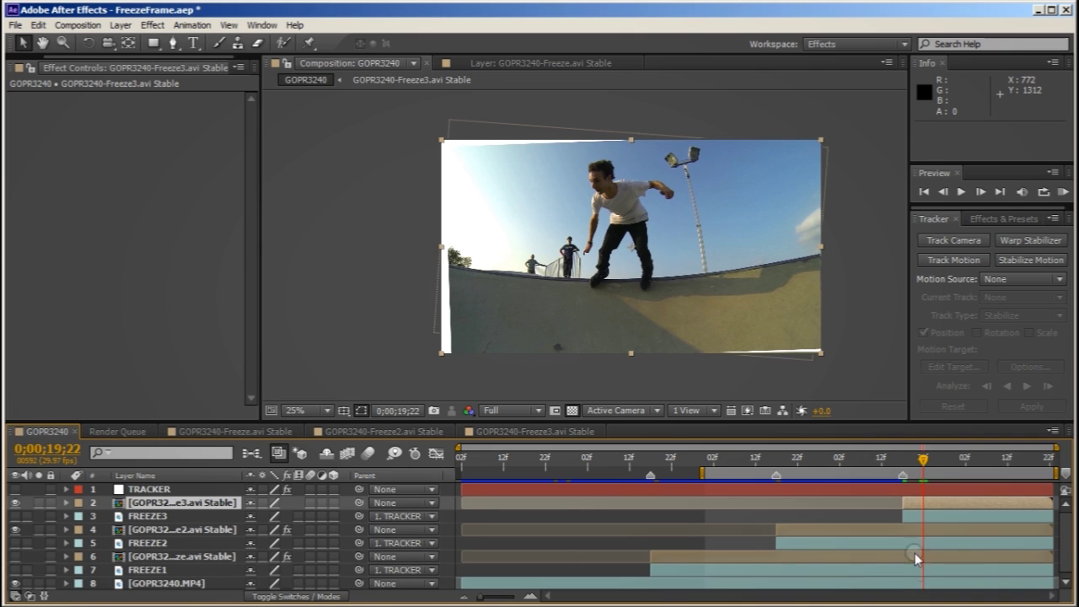
Open the GOPR3240-Freeze3.avi Stable layer and select the skater with Roto Brush strokes at 0;00;19;17
{"action": "key", "text": "i"}
{"action": "key", "text": "alt+w"}
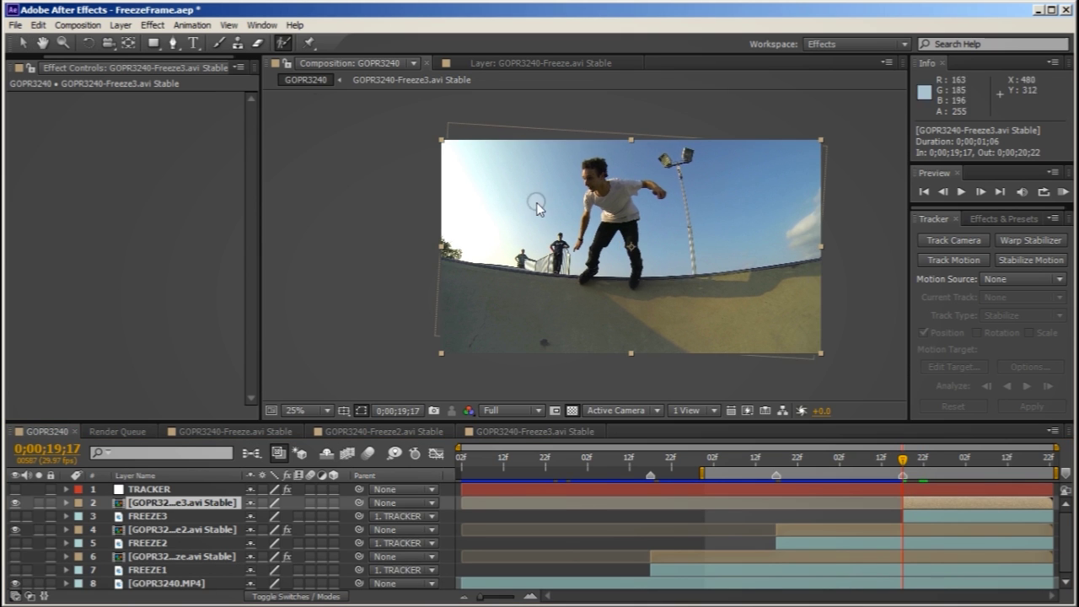
{"action": "double_click", "coordinate": [593, 206]}
{"action": "left_click_drag", "start_coordinate": [607, 174], "coordinate": [655, 193]}
{"action": "scroll", "coordinate": [677, 198], "scroll_direction": "up", "scroll_amount": 2}
{"action": "left_click_drag", "start_coordinate": [606, 90], "coordinate": [617, 117]}
{"action": "left_click_drag", "start_coordinate": [647, 199], "coordinate": [611, 292]}
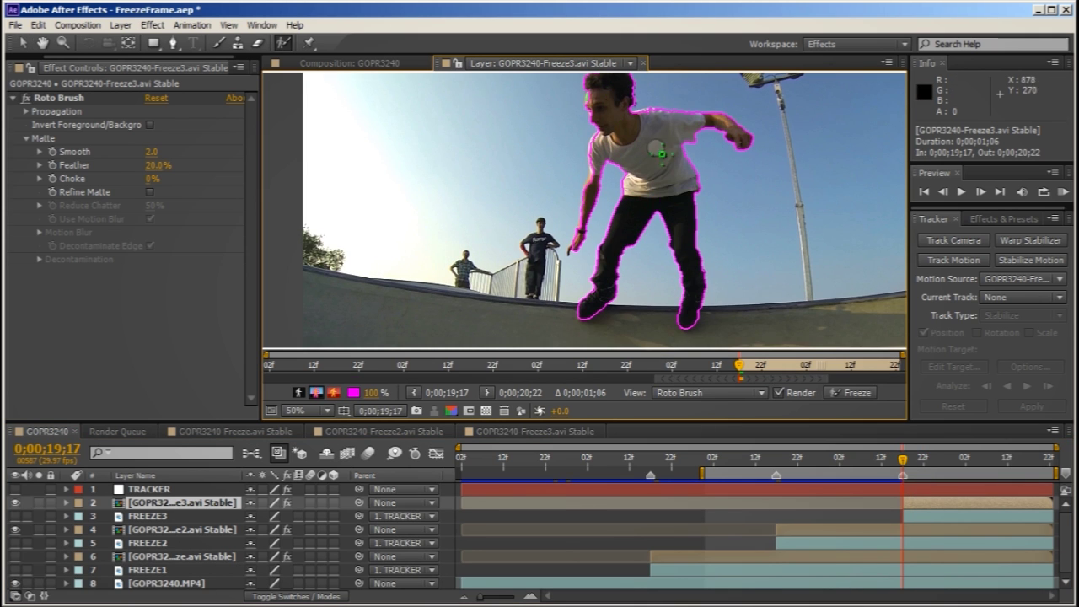
{"action": "scroll", "coordinate": [661, 154], "scroll_direction": "up", "scroll_amount": 3}
{"action": "scroll", "coordinate": [665, 124], "scroll_direction": "down", "scroll_amount": 1}
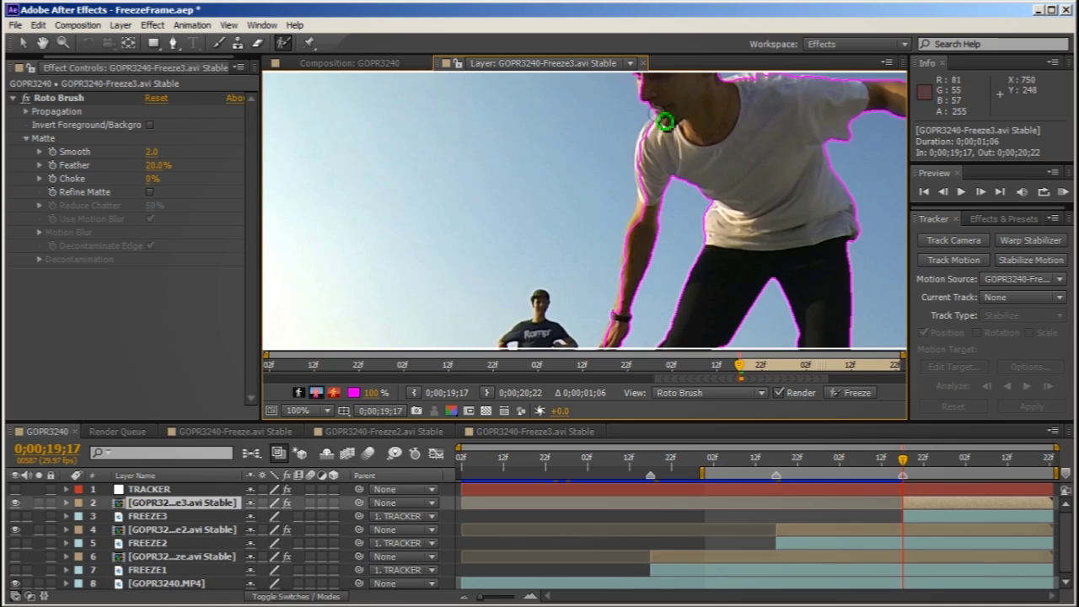
Refine the Roto Brush selection around the skater's body and include the long shadow on the ramp
{"action": "left_click_drag", "start_coordinate": [726, 213], "coordinate": [569, 89]}
{"action": "scroll", "coordinate": [725, 269], "scroll_direction": "down", "scroll_amount": 1}
{"action": "mouse_move", "coordinate": [827, 222]}
{"action": "left_mouse_down"}
{"action": "mouse_move", "coordinate": [614, 279]}
{"action": "mouse_move", "coordinate": [683, 256]}
{"action": "left_mouse_up"}
{"action": "key", "text": "alt+w"}
{"action": "left_click_drag", "start_coordinate": [482, 265], "coordinate": [873, 235]}
{"action": "scroll", "coordinate": [674, 218], "scroll_direction": "down", "scroll_amount": 2}
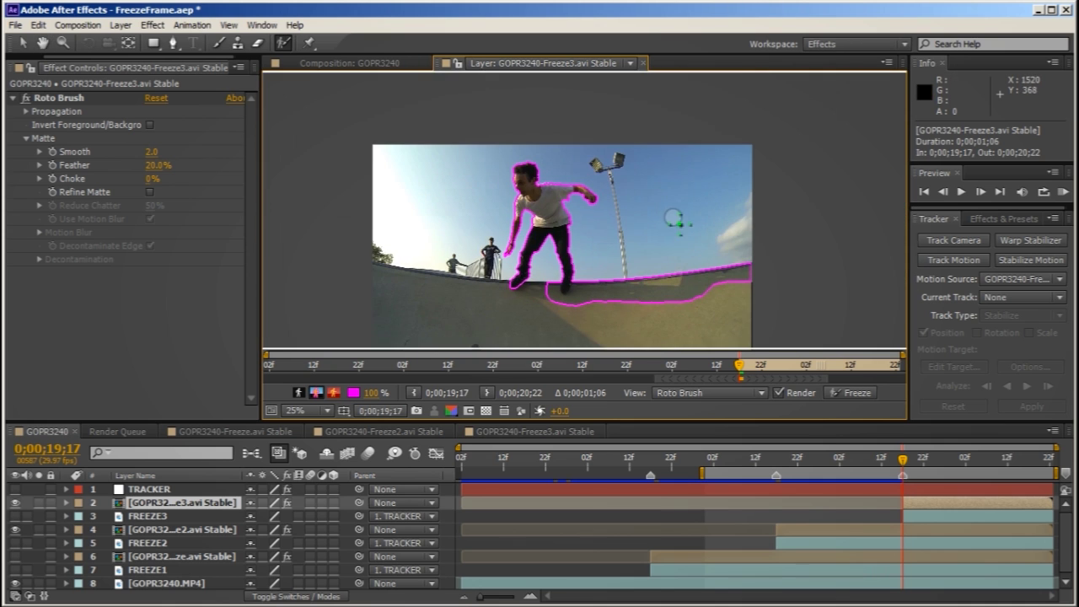
Freeze the Roto Brush selection through 0;00;20;22 and set its matte to 10% feather and 10% choke
{"action": "left_click", "coordinate": [812, 366]}
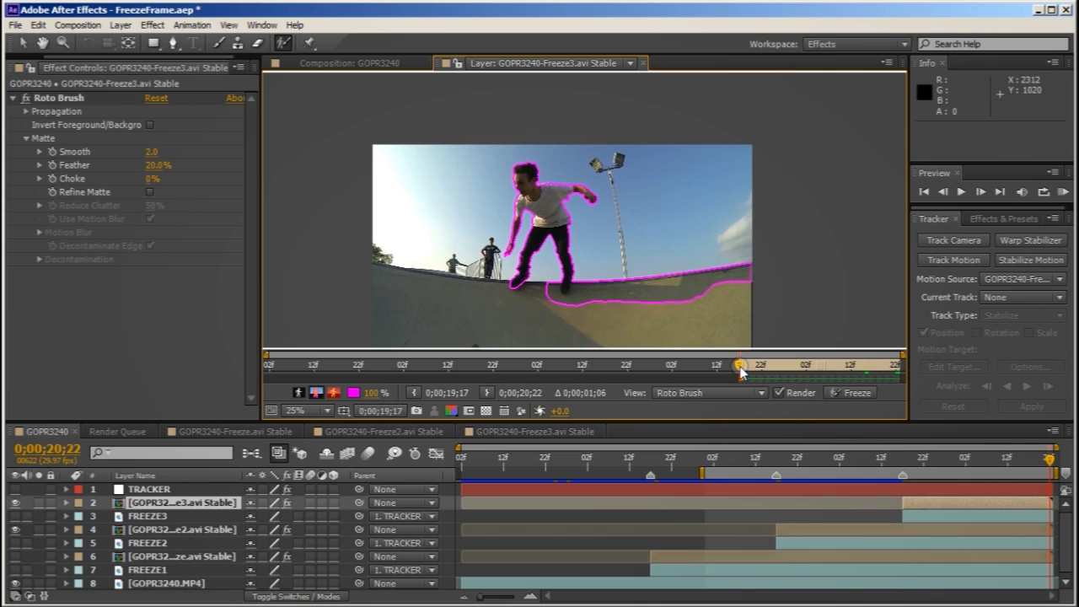
{"action": "left_click", "coordinate": [853, 393]}
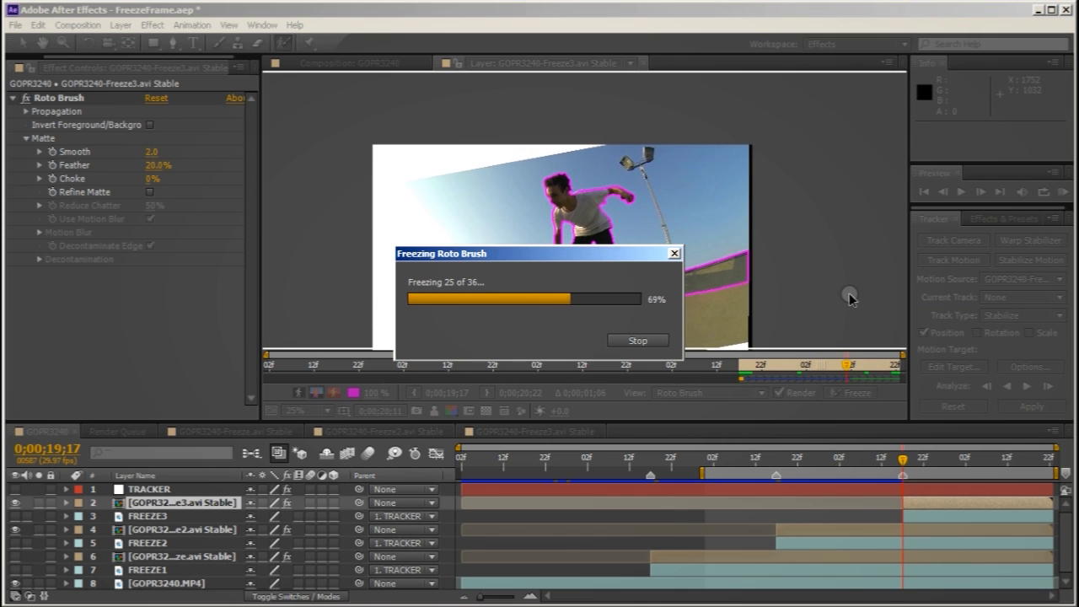
{"action": "left_click", "coordinate": [158, 165]}
{"action": "type", "text": "10"}
{"action": "key", "text": "Return"}
{"action": "left_click", "coordinate": [155, 178]}
{"action": "type", "text": "10"}
{"action": "left_click", "coordinate": [361, 65]}
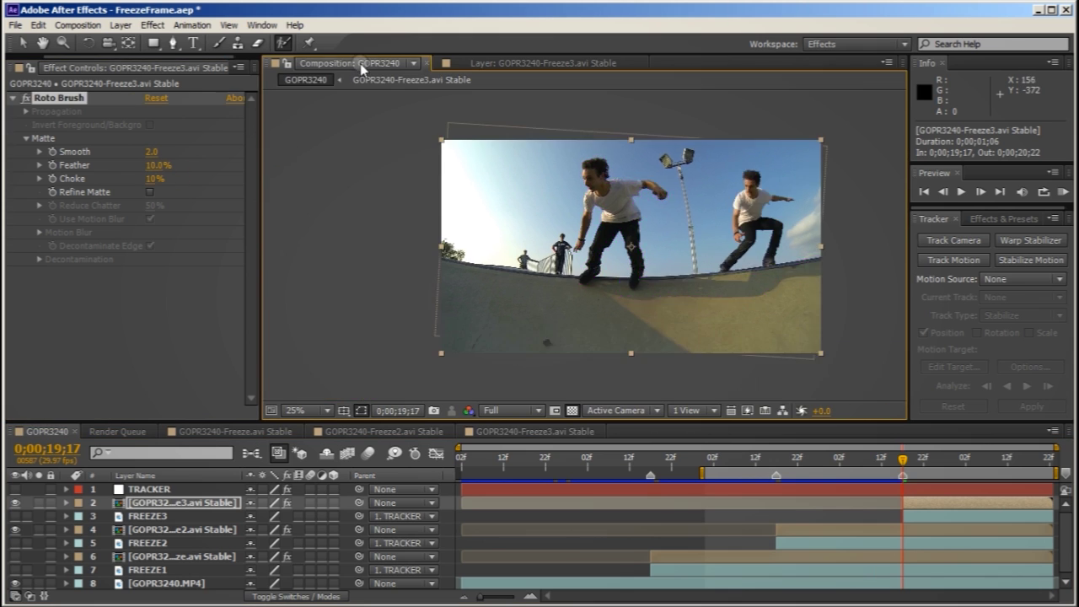
Start position keyframes on the Freeze3 Stable layer at 0;00;19;17 and nudge the cutout onto the skater
{"action": "scroll", "coordinate": [624, 198], "scroll_direction": "up", "scroll_amount": 3}
{"action": "left_click", "coordinate": [181, 503]}
{"action": "key", "text": "p"}
{"action": "left_click", "coordinate": [108, 516]}
{"action": "key", "text": "Right"}
{"action": "key", "text": "Right"}
{"action": "key", "text": "Right"}
{"action": "key", "text": "Right"}
{"action": "key", "text": "Right"}
{"action": "key", "text": "Right"}
{"action": "key", "text": "Right"}
{"action": "key", "text": "Right"}
{"action": "key", "text": "Down"}
{"action": "key", "text": "Down"}
{"action": "key", "text": "Down"}
{"action": "key", "text": "Down"}
{"action": "key", "text": "Up"}
{"action": "scroll", "coordinate": [707, 239], "scroll_direction": "down", "scroll_amount": 3}
Align the Freeze3 Stable layer at 0;00;19;28 with position 968.0, 533.0 and rotation 2.0°
{"action": "left_click", "coordinate": [707, 238]}
{"action": "key", "text": "Page_Down"}
{"action": "key", "text": "shift+Page_Down"}
{"action": "scroll", "coordinate": [707, 239], "scroll_direction": "up", "scroll_amount": 3}
{"action": "left_click_drag", "start_coordinate": [658, 327], "coordinate": [581, 235]}
{"action": "key", "text": "v"}
{"action": "key", "text": "Up"}
{"action": "key", "text": "Up"}
{"action": "key", "text": "Up"}
{"action": "key", "text": "Up"}
{"action": "key", "text": "Up"}
{"action": "key", "text": "Up"}
{"action": "key", "text": "Up"}
{"action": "key", "text": "Up"}
{"action": "key", "text": "Up"}
{"action": "key", "text": "r"}
{"action": "left_click_drag", "start_coordinate": [274, 515], "coordinate": [271, 516]}
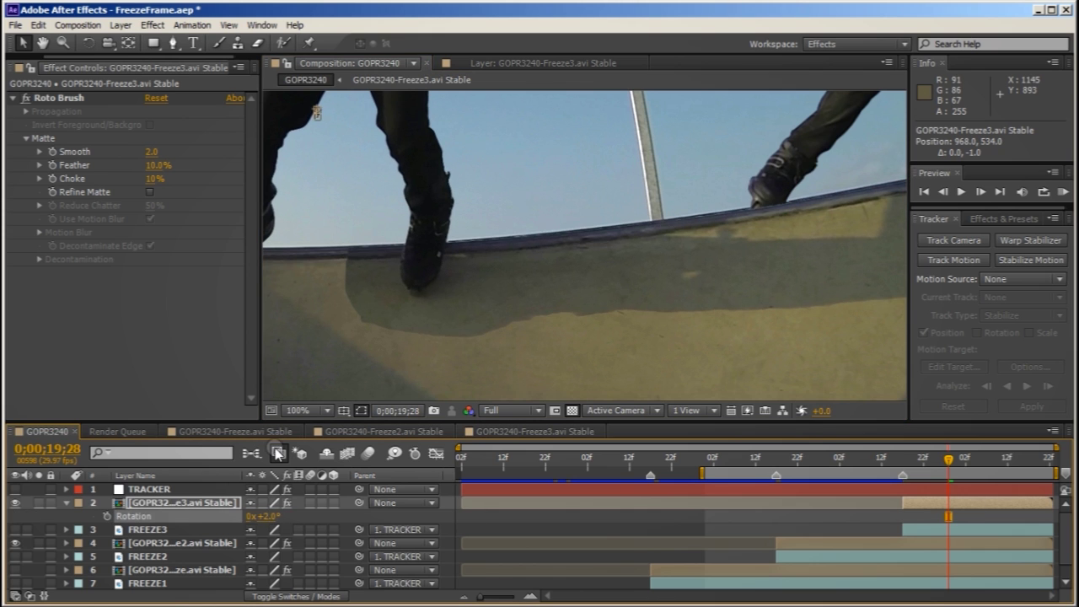
Move the Freeze2 Stable layer above the Freeze3 Stable layer in the stack
{"action": "left_click_drag", "start_coordinate": [183, 544], "coordinate": [182, 499]}
{"action": "left_click", "coordinate": [182, 516]}
{"action": "scroll", "coordinate": [725, 320], "scroll_direction": "down", "scroll_amount": 1}
Keyframe the Freeze3 Stable layer at 0;00;19;17 with rotation 0.0° and position 968.0, 539.0
{"action": "mouse_move", "coordinate": [911, 462]}
{"action": "left_mouse_down"}
{"action": "mouse_move", "coordinate": [953, 463]}
{"action": "mouse_move", "coordinate": [903, 461]}
{"action": "left_mouse_up"}
{"action": "left_click", "coordinate": [107, 530]}
{"action": "left_click_drag", "start_coordinate": [269, 529], "coordinate": [264, 530]}
{"action": "key", "text": "Up"}
{"action": "key", "text": "Up"}
{"action": "scroll", "coordinate": [552, 309], "scroll_direction": "up", "scroll_amount": 1}
{"action": "key", "text": "Down"}
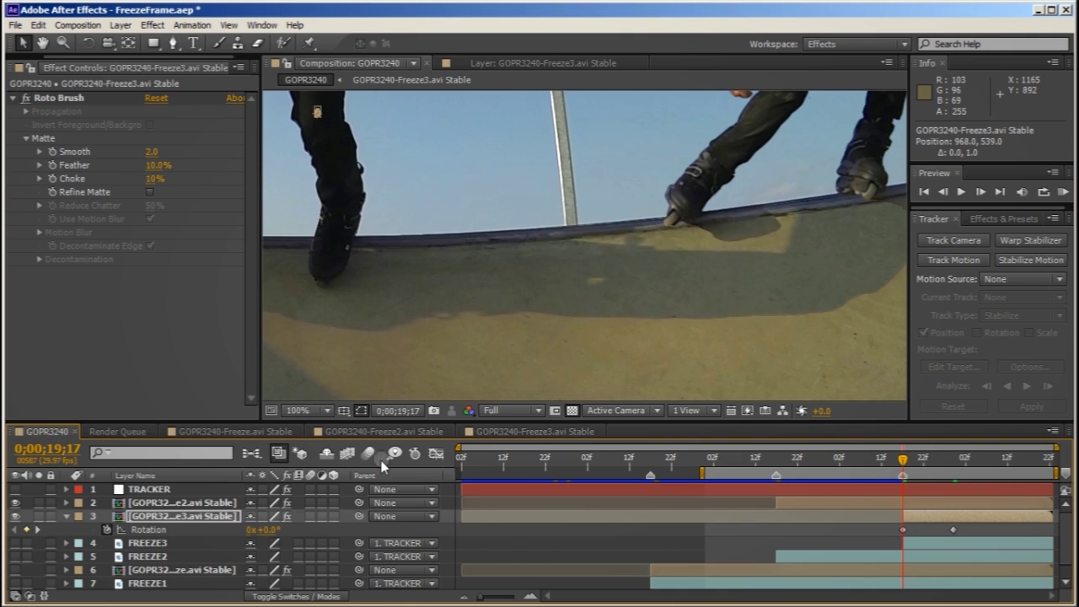
{"action": "key", "text": "comma"}
{"action": "key", "text": "alt+shift+p"}
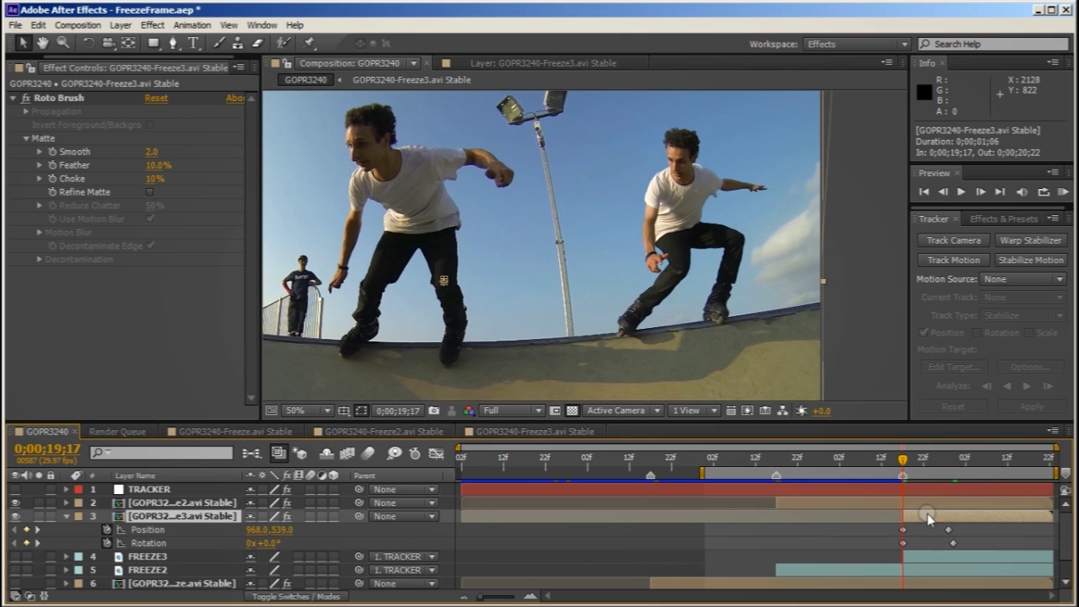
Keyframe the Freeze3 Stable layer's position at 968.0, 527.0 with adjusted rotation at 0;00;20;05, and realign it at the following points
{"action": "left_click_drag", "start_coordinate": [902, 461], "coordinate": [978, 463]}
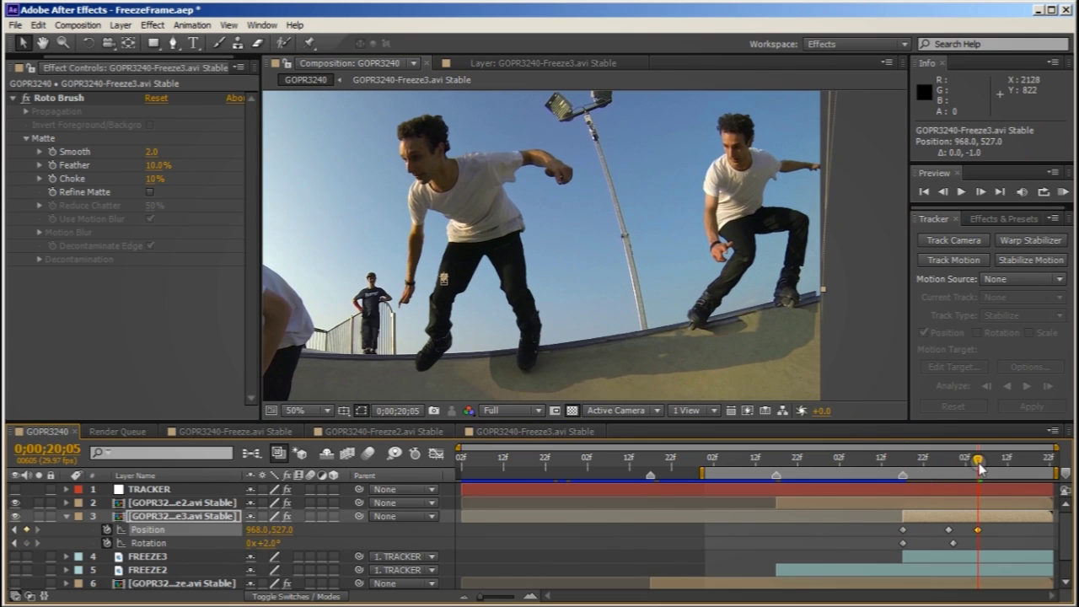
{"action": "mouse_move", "coordinate": [270, 544]}
{"action": "left_mouse_down"}
{"action": "mouse_move", "coordinate": [304, 530]}
{"action": "mouse_move", "coordinate": [273, 543]}
{"action": "left_mouse_up"}
{"action": "left_click", "coordinate": [1003, 461]}
{"action": "key", "text": "Up"}
{"action": "key", "text": "Up"}
{"action": "key", "text": "Up"}
{"action": "key", "text": "Up"}
{"action": "key", "text": "Up"}
{"action": "key", "text": "Up"}
Keyframe the Freeze3 Stable layer at 0;00;20;22 with position 968.0, 471.0 and rotation 6.5°
{"action": "key", "text": "Up"}
{"action": "key", "text": "Up"}
{"action": "key", "text": "Up"}
{"action": "key", "text": "Up"}
{"action": "left_click_drag", "start_coordinate": [1036, 461], "coordinate": [1069, 464]}
{"action": "key", "text": "Up"}
{"action": "key", "text": "Up"}
{"action": "key", "text": "Up"}
{"action": "key", "text": "Up"}
{"action": "key", "text": "Up"}
{"action": "key", "text": "Up"}
{"action": "key", "text": "Up"}
{"action": "key", "text": "Up"}
{"action": "key", "text": "Up"}
{"action": "key", "text": "Up"}
{"action": "key", "text": "Up"}
{"action": "key", "text": "Up"}
{"action": "key", "text": "Up"}
{"action": "key", "text": "Up"}
{"action": "key", "text": "Up"}
{"action": "key", "text": "Up"}
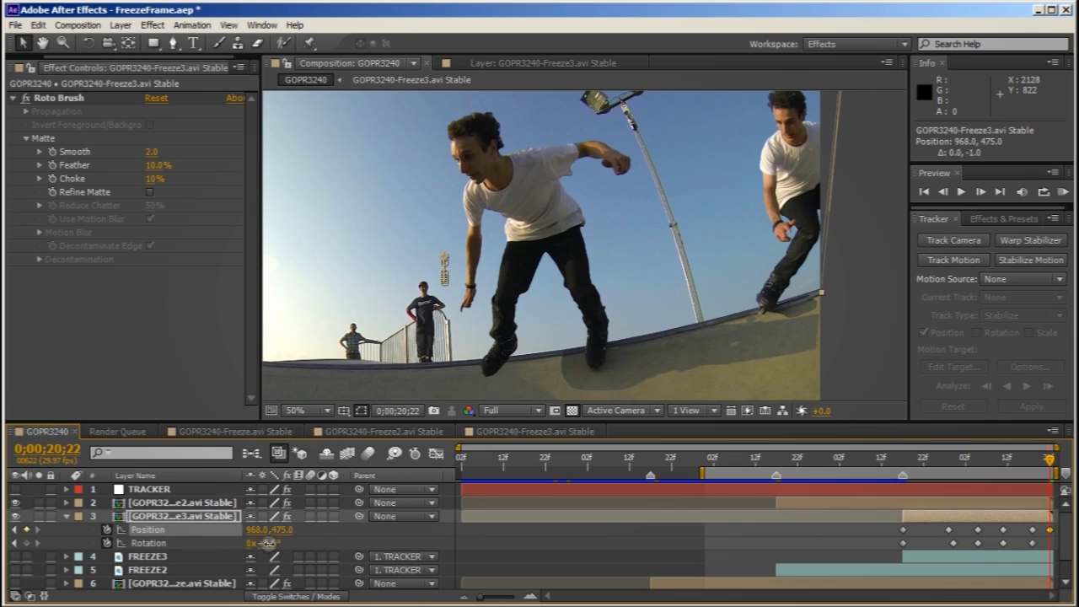
{"action": "left_click_drag", "start_coordinate": [269, 544], "coordinate": [273, 545]}
{"action": "key", "text": "Up"}
{"action": "key", "text": "Up"}
{"action": "key", "text": "Up"}
{"action": "key", "text": "Down"}
{"action": "scroll", "coordinate": [371, 348], "scroll_direction": "down", "scroll_amount": 1}
{"action": "left_click_drag", "start_coordinate": [371, 349], "coordinate": [483, 339]}
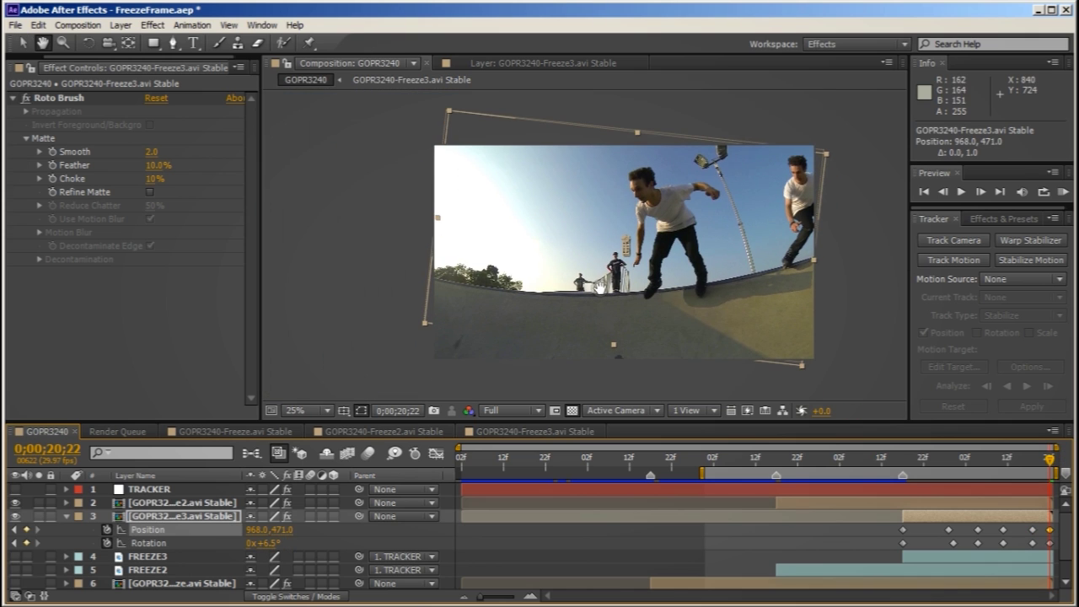
Copy the Freeze2 Stable layer's two opacity keyframes to the Freeze3 Stable layer at 0;00;19;17
{"action": "key", "text": "u"}
{"action": "left_click", "coordinate": [787, 506]}
{"action": "key", "text": "t"}
{"action": "key", "text": "ctrl+c"}
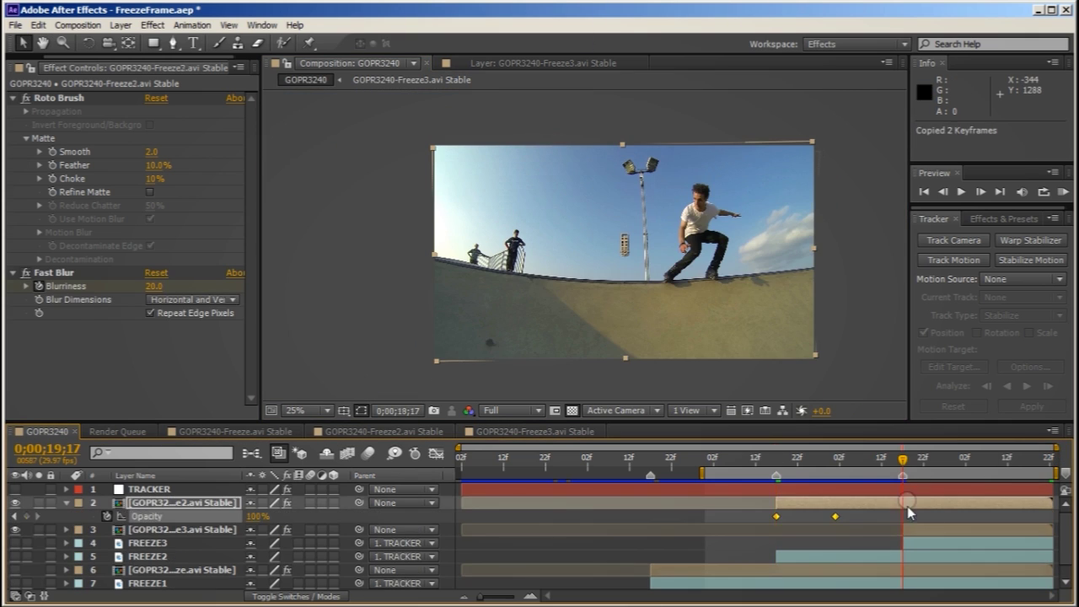
{"action": "left_click", "coordinate": [913, 537]}
{"action": "key", "text": "ctrl+v"}
Copy the keyframed Fast Blur effect from the Freeze2 Stable layer to the start of the Freeze3 Stable layer
{"action": "left_click", "coordinate": [150, 503]}
{"action": "key", "text": "e"}
{"action": "left_click", "coordinate": [130, 533]}
{"action": "left_click", "coordinate": [917, 545]}
{"action": "key", "text": "i"}
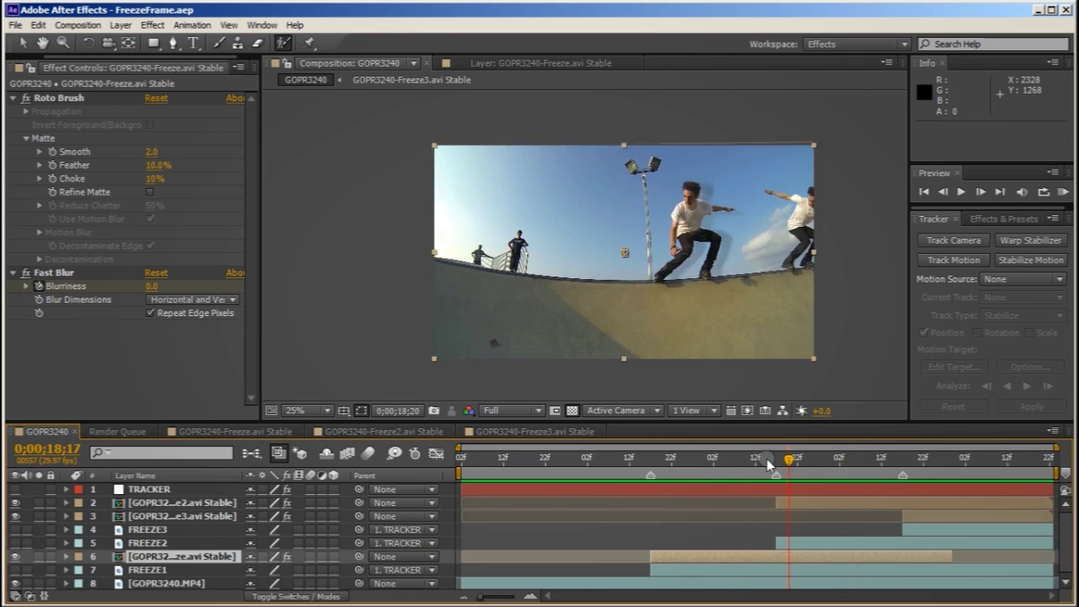
Delete the FREEZE1, FREEZE2, FREEZE3 and TRACKER layers from the GOPR3240 composition and preview the result
{"action": "left_click_drag", "start_coordinate": [768, 461], "coordinate": [625, 473]}
{"action": "left_click", "coordinate": [150, 529]}
{"action": "left_click", "coordinate": [179, 543], "text": "ctrl"}
{"action": "left_click", "coordinate": [177, 571], "text": "ctrl"}
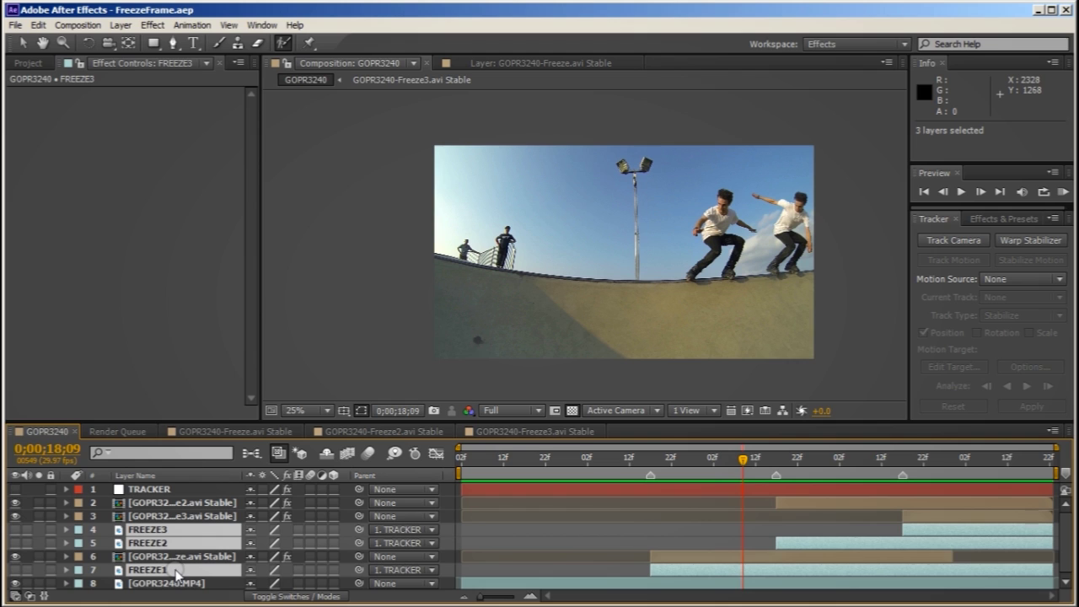
{"action": "key", "text": "Delete"}
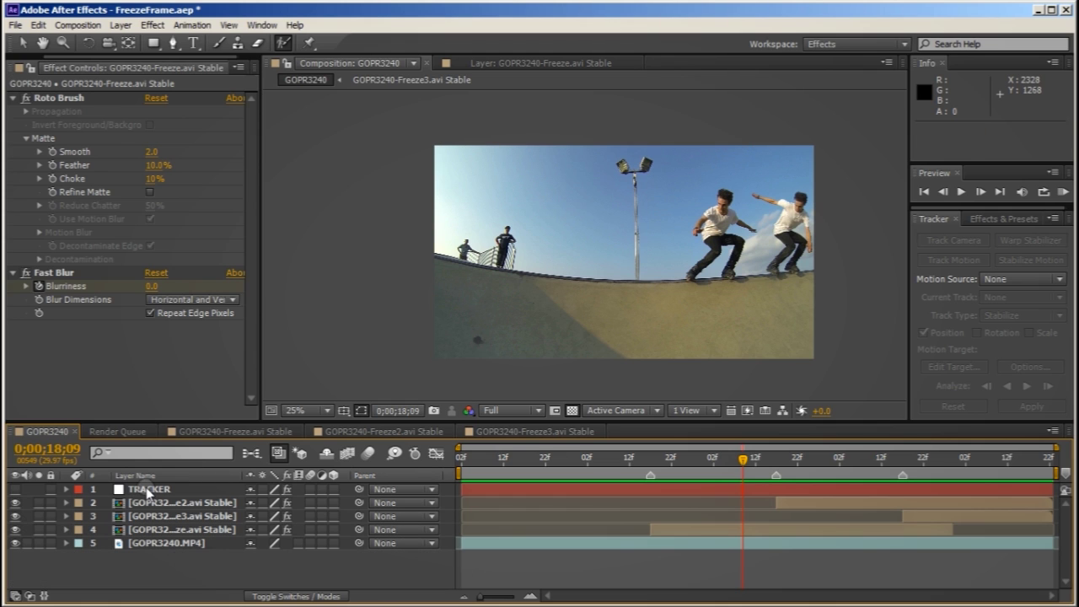
{"action": "left_click", "coordinate": [147, 490]}
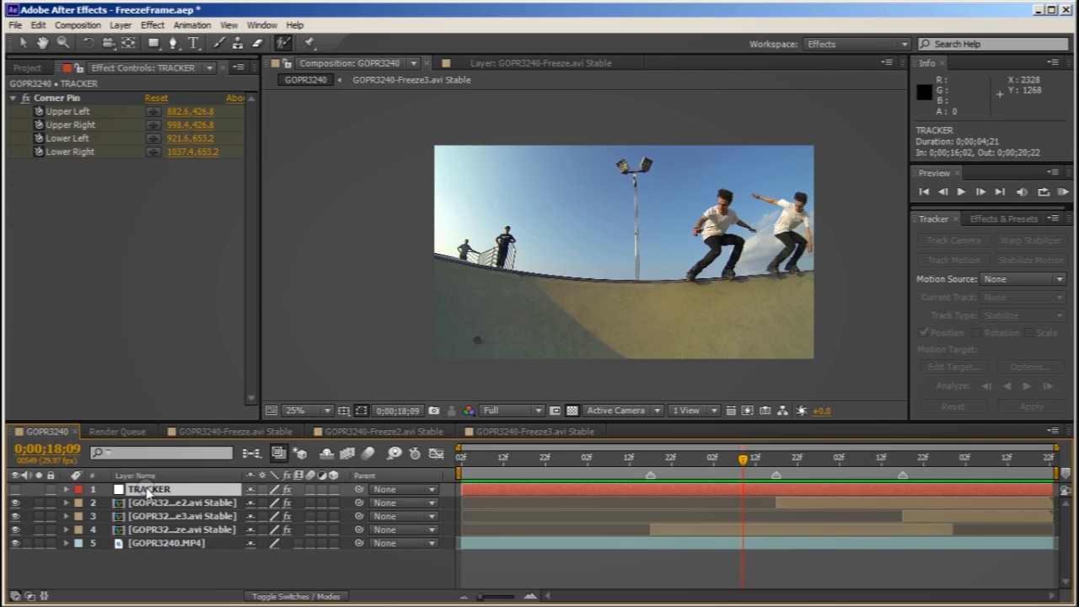
{"action": "key", "text": "Delete"}
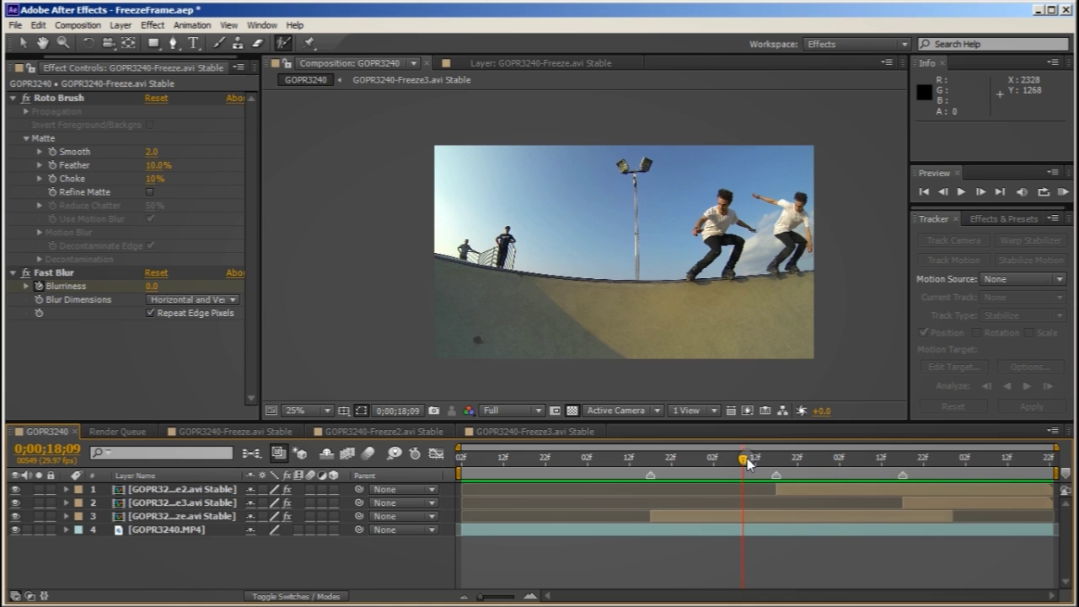
{"action": "key", "text": "space"}
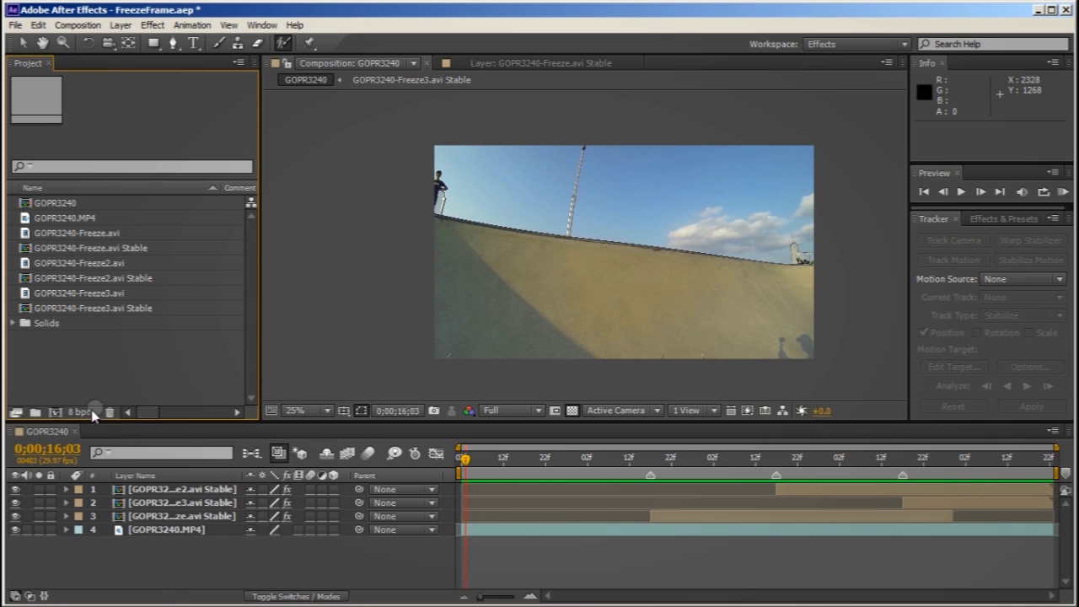
Create a new composition named Final with the HDTV 1080 29.97 preset
{"action": "left_click", "coordinate": [54, 413]}
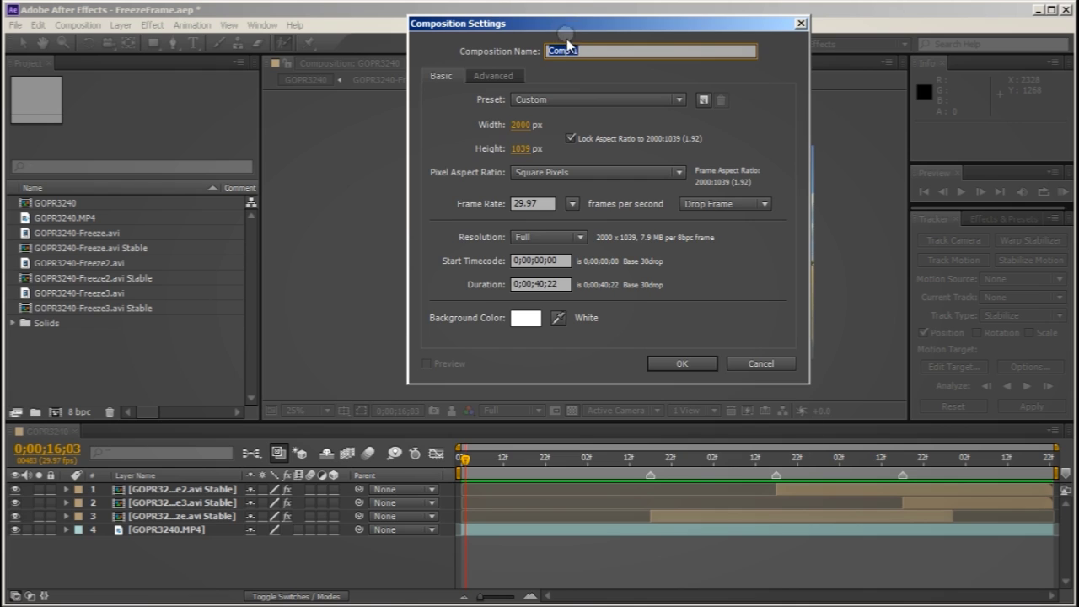
{"action": "left_click", "coordinate": [563, 172]}
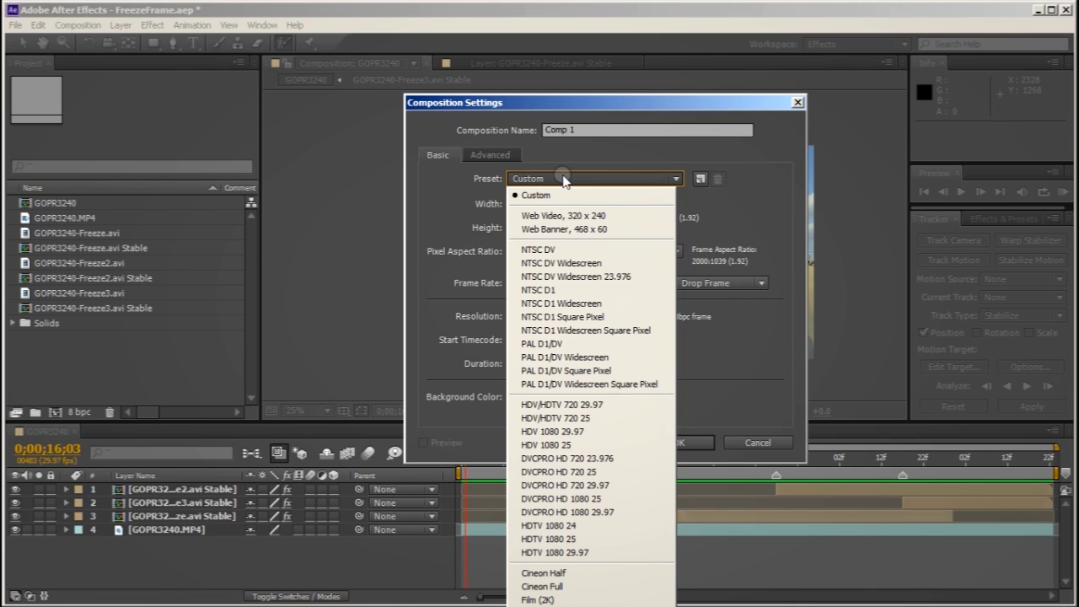
{"action": "left_click", "coordinate": [565, 553]}
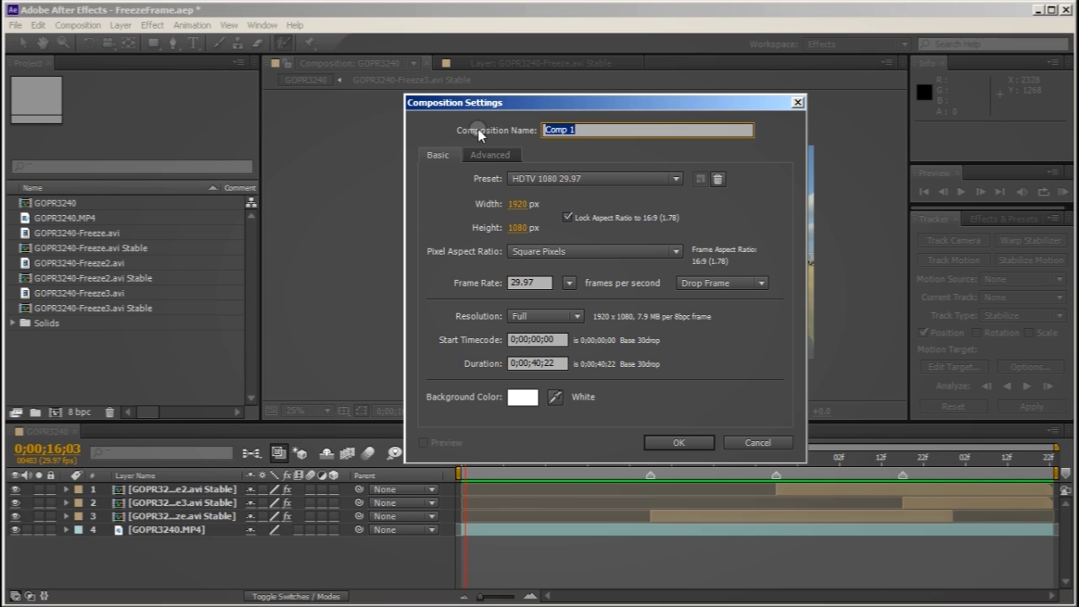
{"action": "type", "text": "Final"}
{"action": "left_click", "coordinate": [667, 442]}
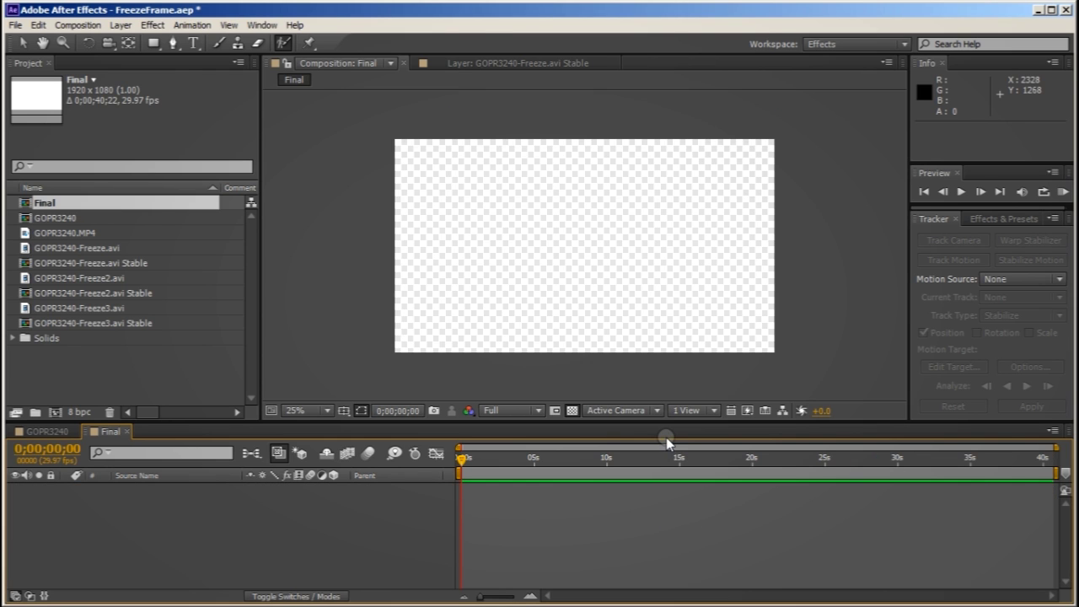
Add the GOPR3240 composition to Final and trim Final to that layer's duration using the work area
{"action": "left_click", "coordinate": [28, 220]}
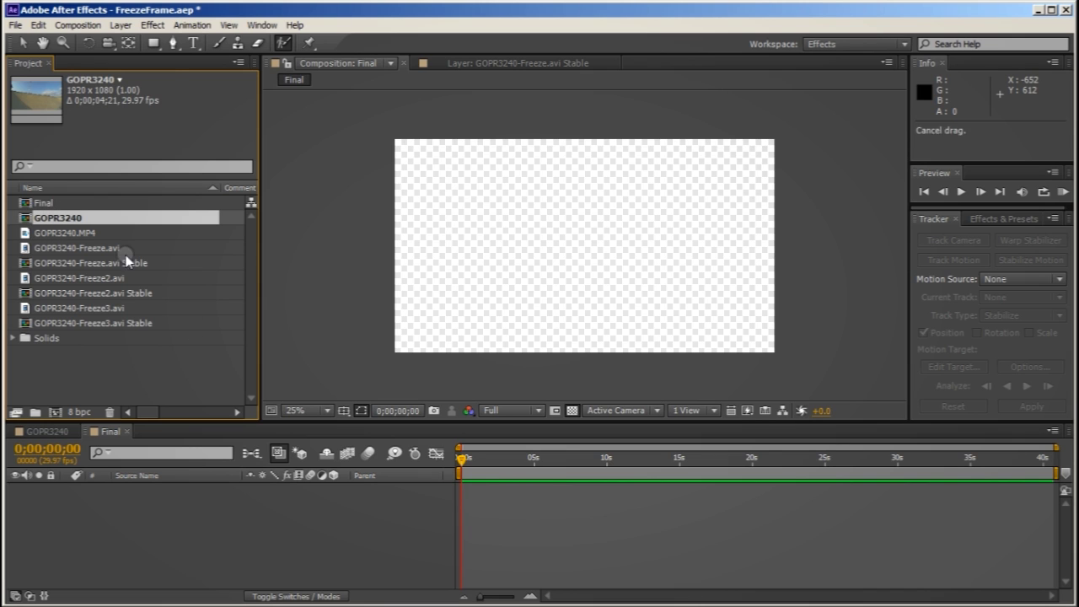
{"action": "left_click_drag", "start_coordinate": [169, 531], "coordinate": [170, 533]}
{"action": "left_click", "coordinate": [529, 459]}
{"action": "key", "text": "n"}
{"action": "right_click", "coordinate": [491, 473]}
{"action": "left_click", "coordinate": [511, 509]}
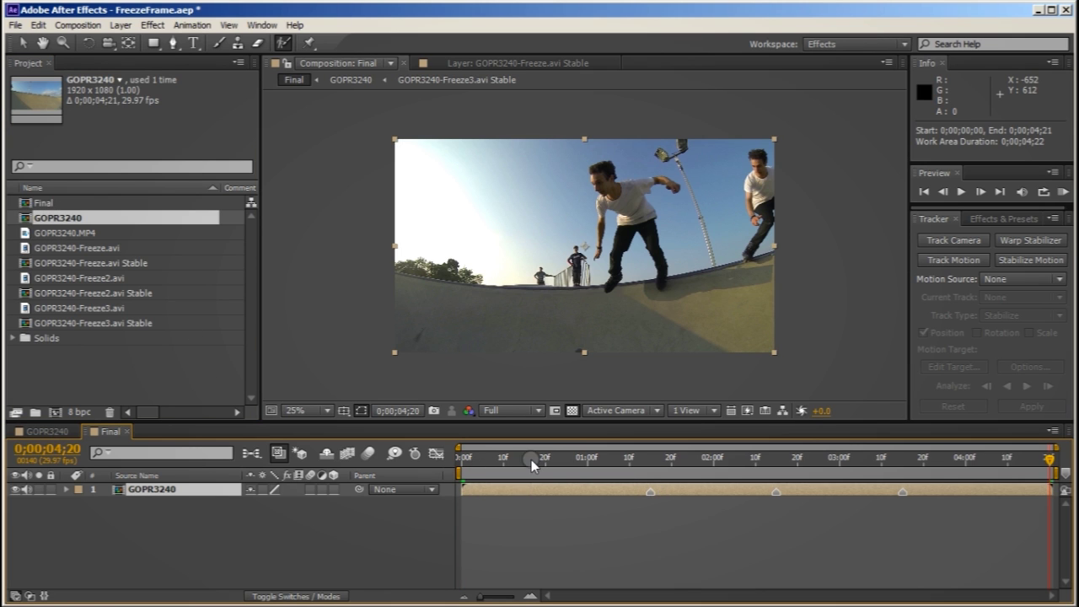
Add a black solid spanning the full 1920 px composition width as a letterbox bar
{"action": "left_click_drag", "start_coordinate": [1050, 458], "coordinate": [463, 460]}
{"action": "right_click", "coordinate": [193, 529]}
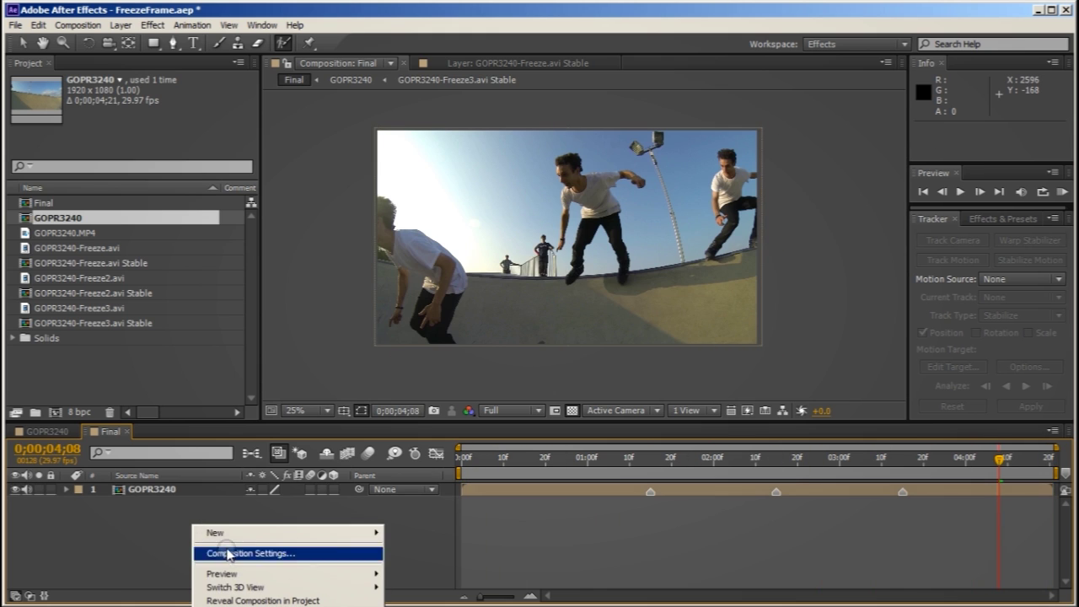
{"action": "mouse_move", "coordinate": [216, 533]}
{"action": "left_click", "coordinate": [407, 569]}
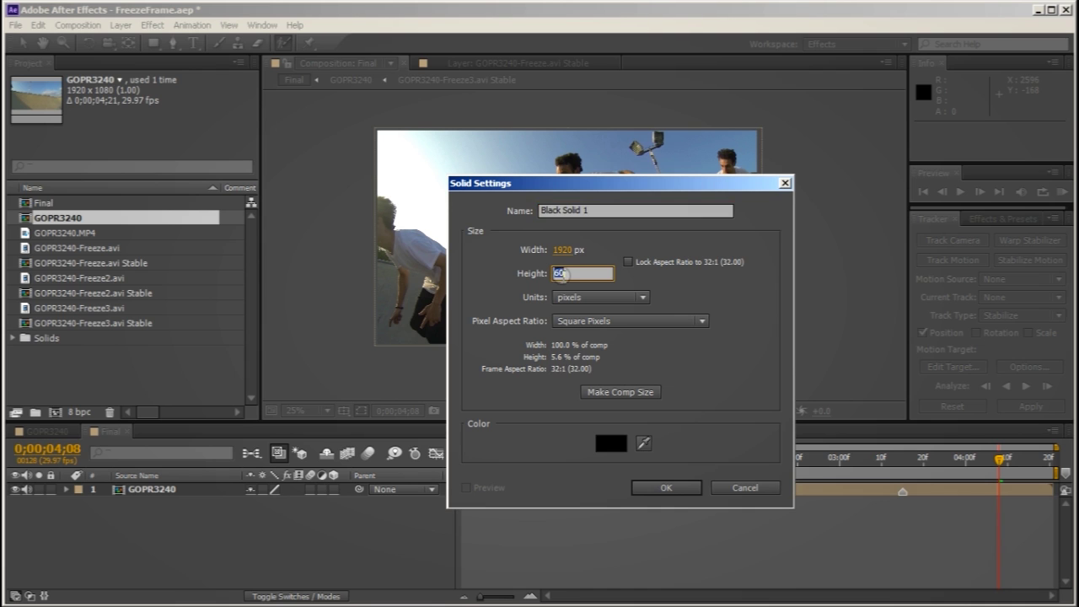
{"action": "left_click", "coordinate": [666, 488]}
Align the black bar to the composition's top edge, and align a duplicate of it to the bottom edge
{"action": "left_click", "coordinate": [261, 24]}
{"action": "left_click", "coordinate": [269, 76]}
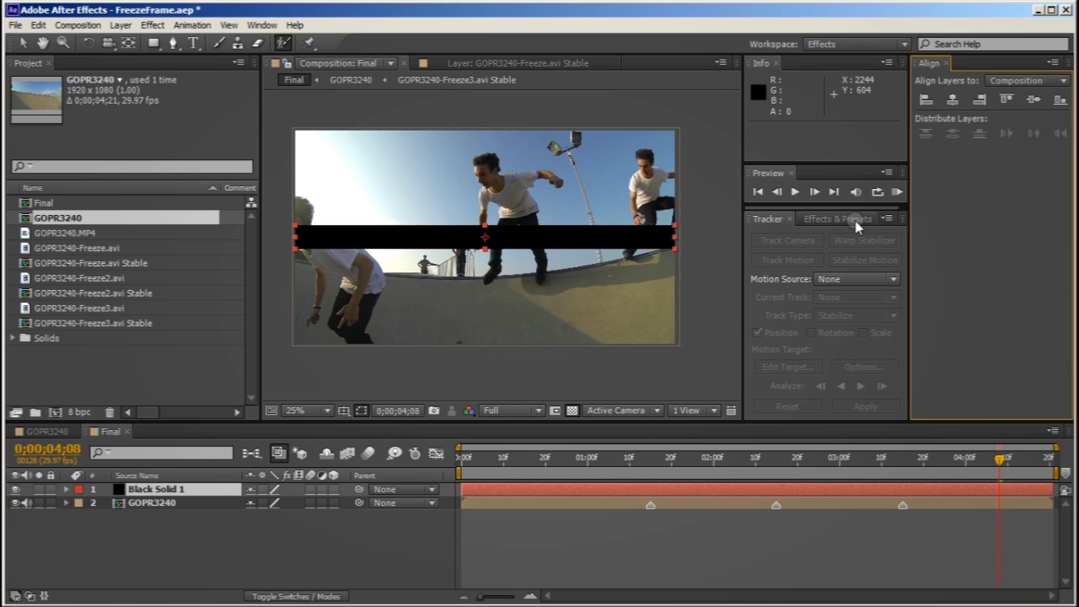
{"action": "left_click", "coordinate": [1006, 100]}
{"action": "left_click", "coordinate": [181, 490]}
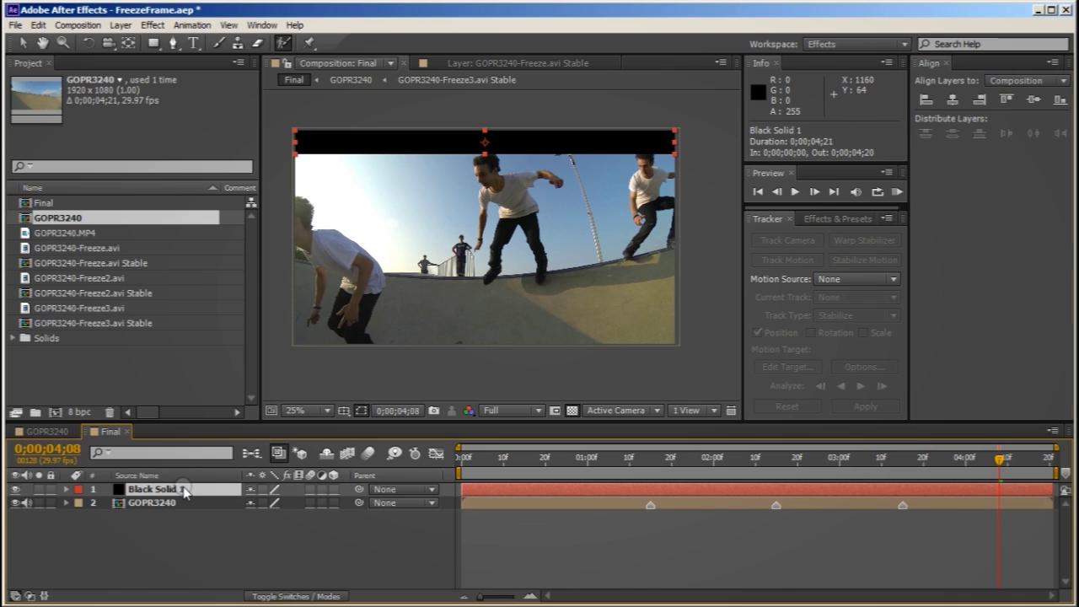
{"action": "key", "text": "ctrl+d"}
{"action": "left_click", "coordinate": [1059, 100]}
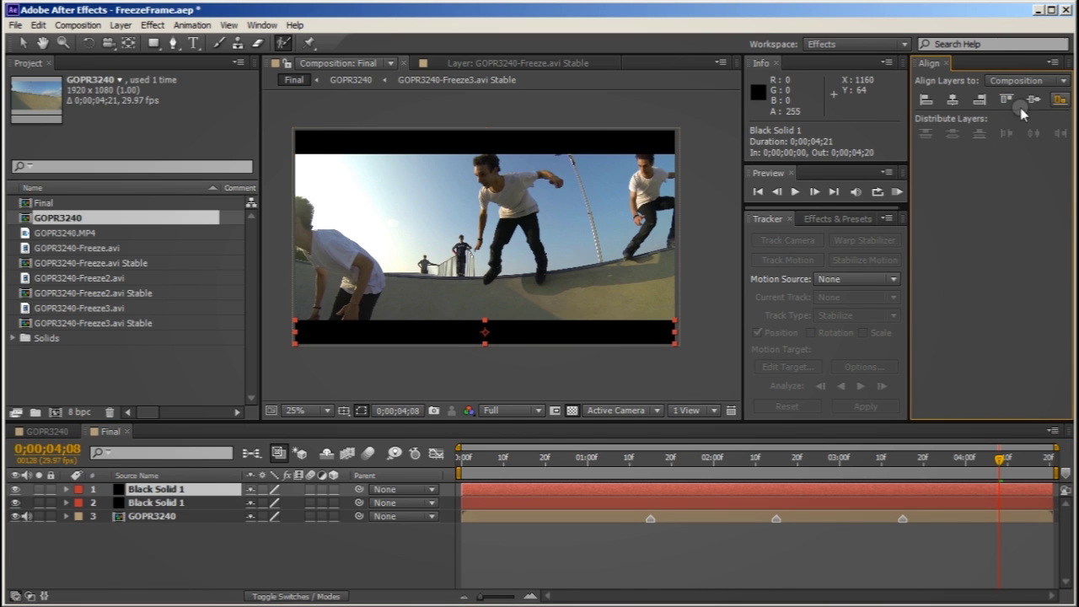
{"action": "left_click", "coordinate": [510, 376]}
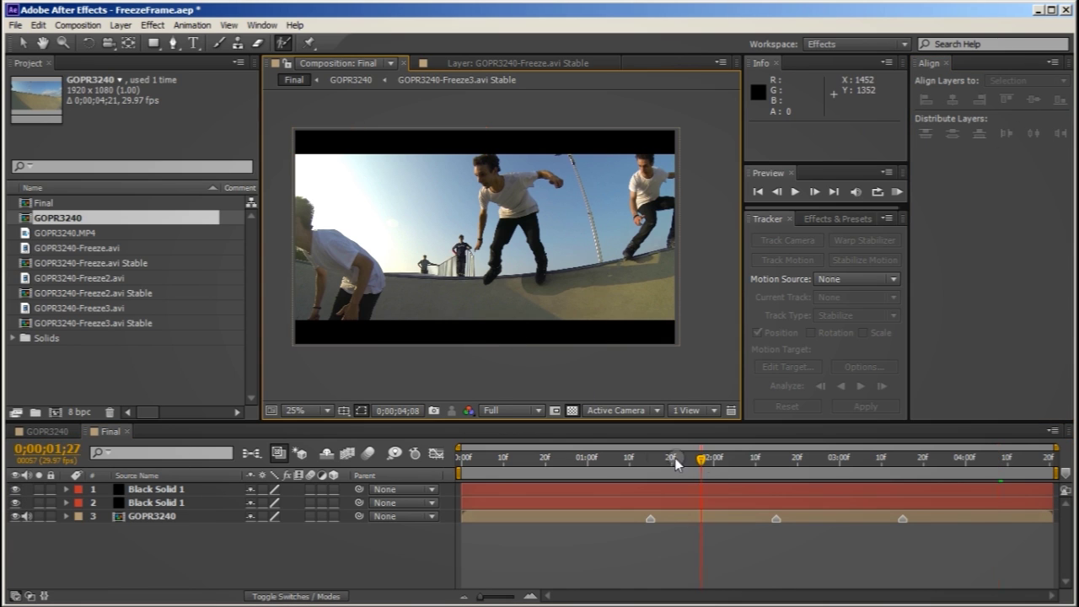
Check the framing along the clip and shift the GOPR3240 layer downward between the letterbox bars
{"action": "left_click_drag", "start_coordinate": [656, 457], "coordinate": [617, 462]}
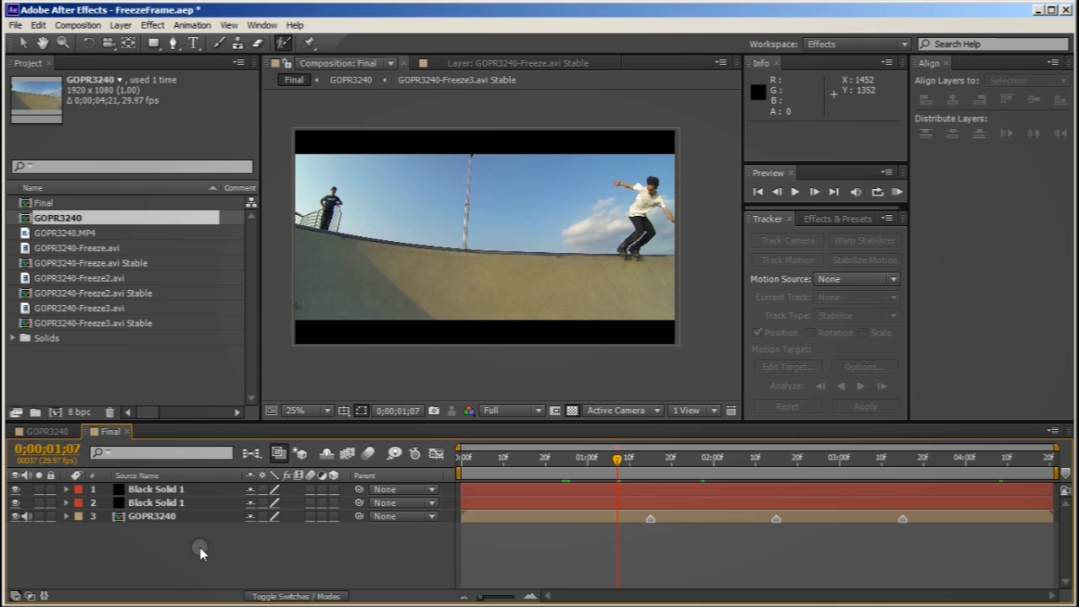
{"action": "left_click", "coordinate": [165, 518]}
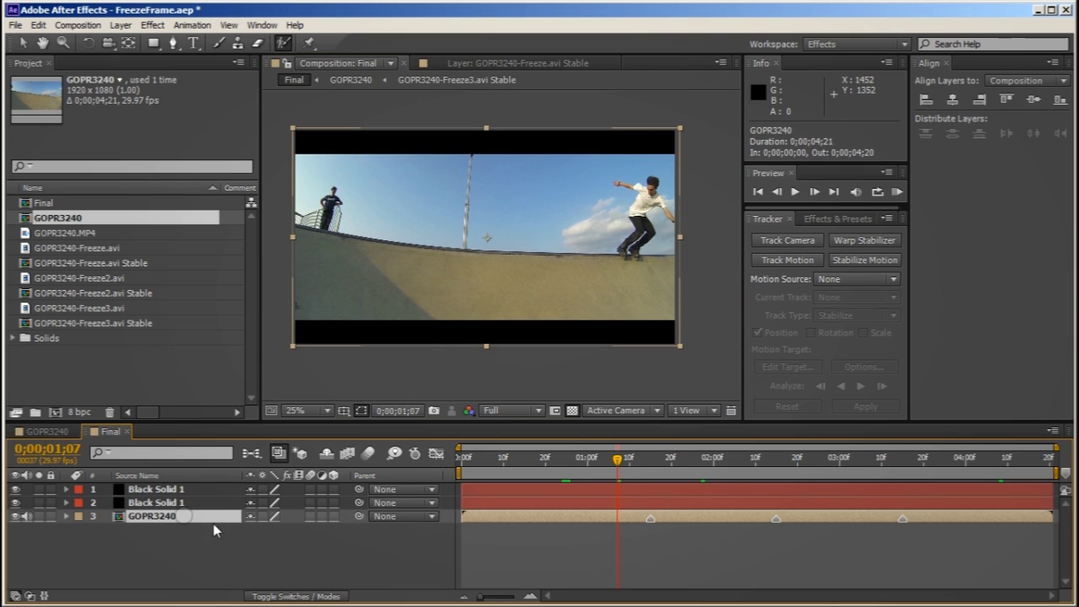
{"action": "left_click", "coordinate": [539, 461]}
{"action": "left_click_drag", "start_coordinate": [702, 468], "coordinate": [741, 467]}
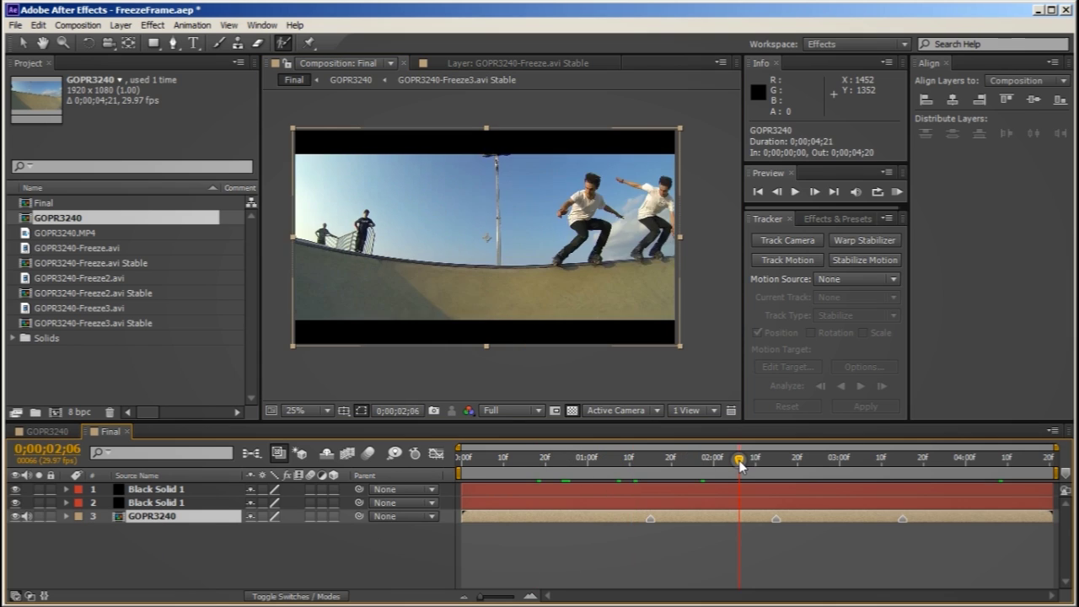
{"action": "left_click_drag", "start_coordinate": [826, 458], "coordinate": [868, 459]}
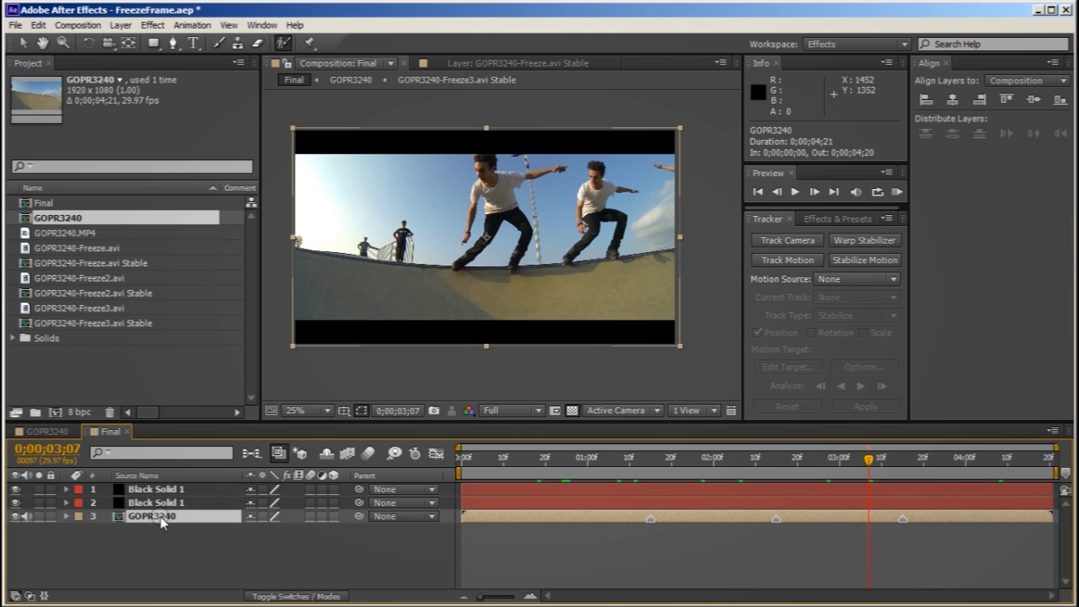
{"action": "key", "text": "shift+Down"}
{"action": "key", "text": "shift+Down"}
{"action": "key", "text": "shift+Down"}
{"action": "key", "text": "shift+Down"}
{"action": "key", "text": "shift+Down"}
{"action": "key", "text": "shift+Down"}
{"action": "key", "text": "shift+Down"}
{"action": "key", "text": "shift+Down"}
{"action": "key", "text": "shift+Down"}
{"action": "key", "text": "shift+Down"}
{"action": "key", "text": "shift+Down"}
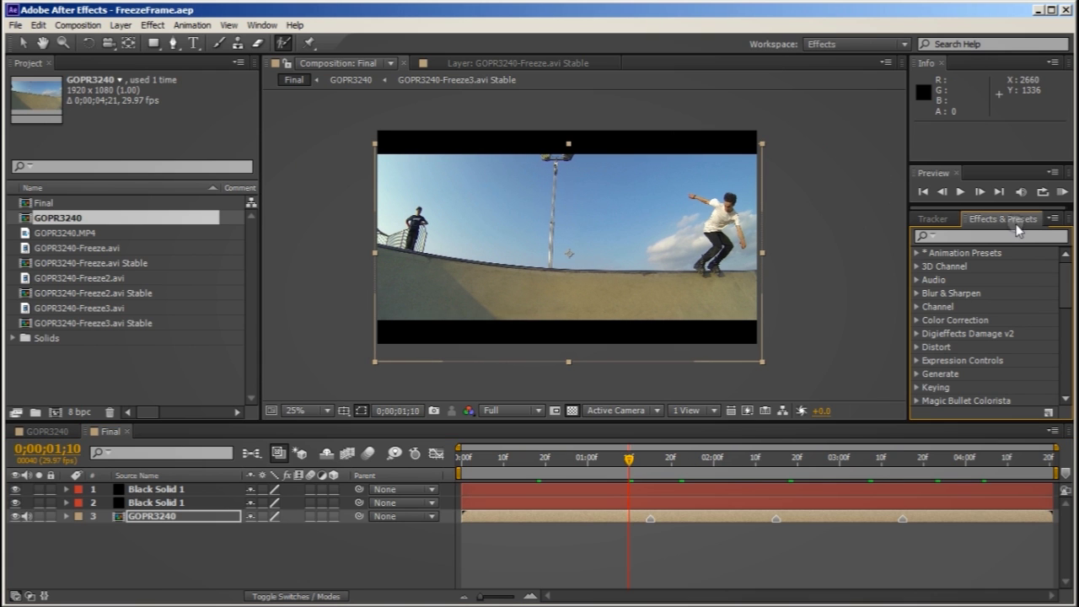
Apply the Magic Bullet Looks effect to the GOPR3240 layer and open its look editor
{"action": "type", "text": "looks"}
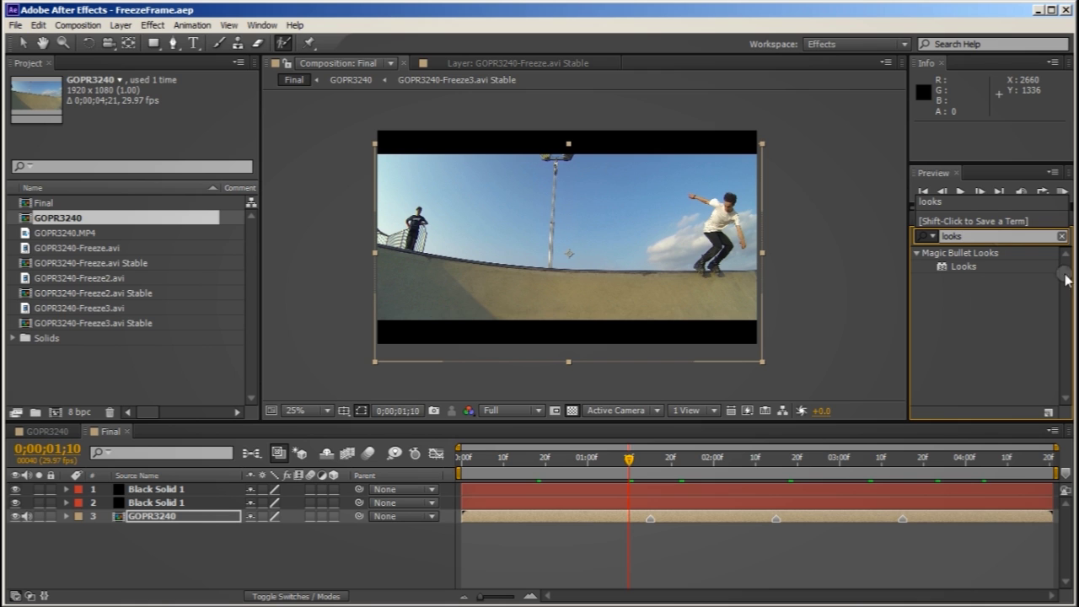
{"action": "left_click", "coordinate": [964, 266]}
{"action": "left_click_drag", "start_coordinate": [964, 266], "coordinate": [180, 519]}
{"action": "left_click", "coordinate": [62, 141]}
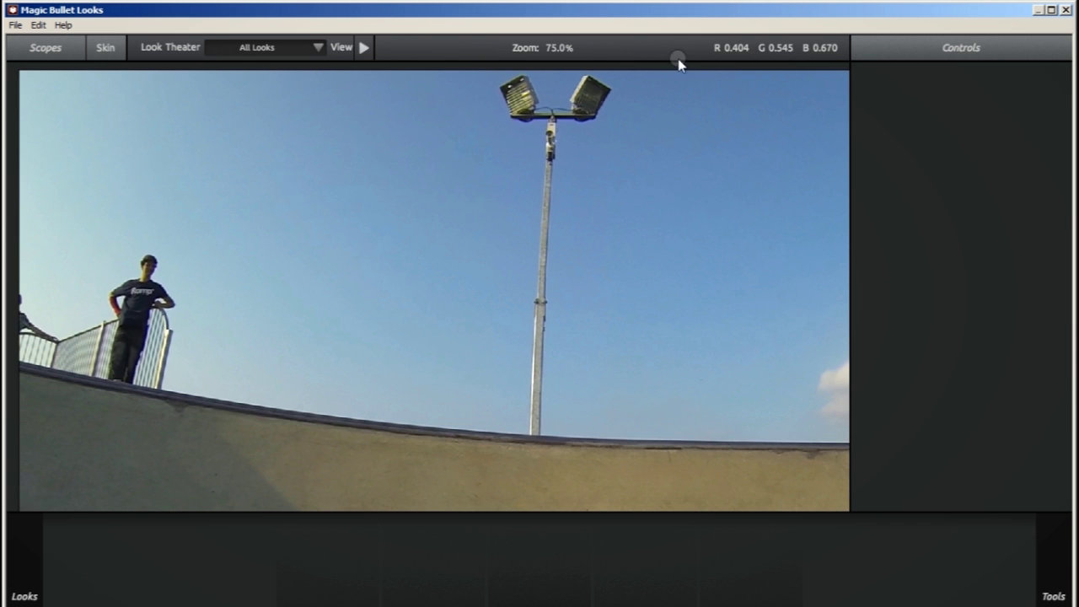
Apply the Muted look with its Vignette switched off, comparing the image without Lift-Gamma-Gain before accepting
{"action": "mouse_move", "coordinate": [9, 184]}
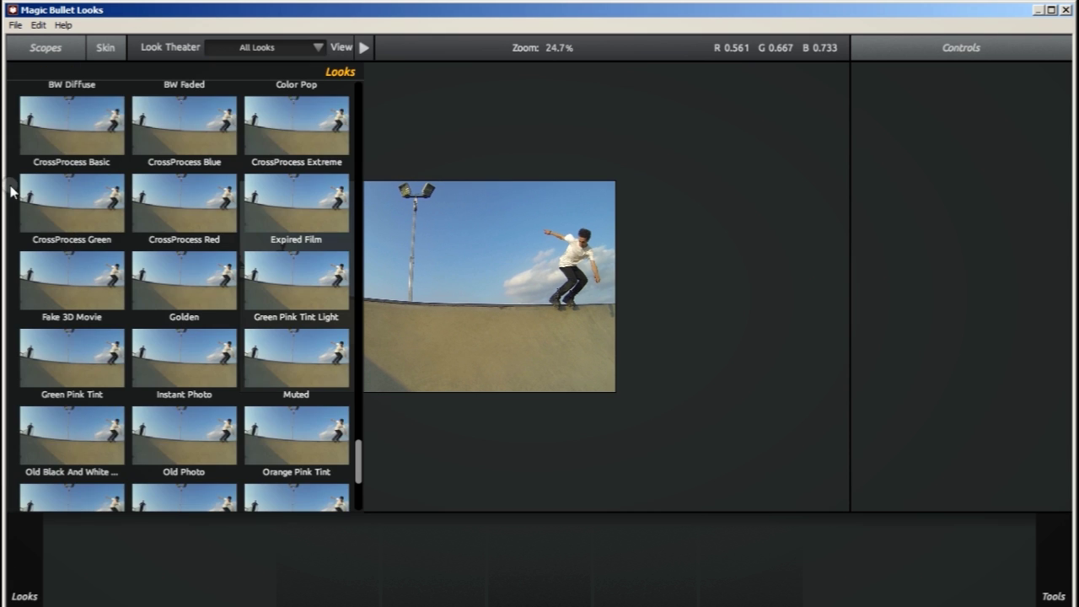
{"action": "left_click", "coordinate": [301, 356]}
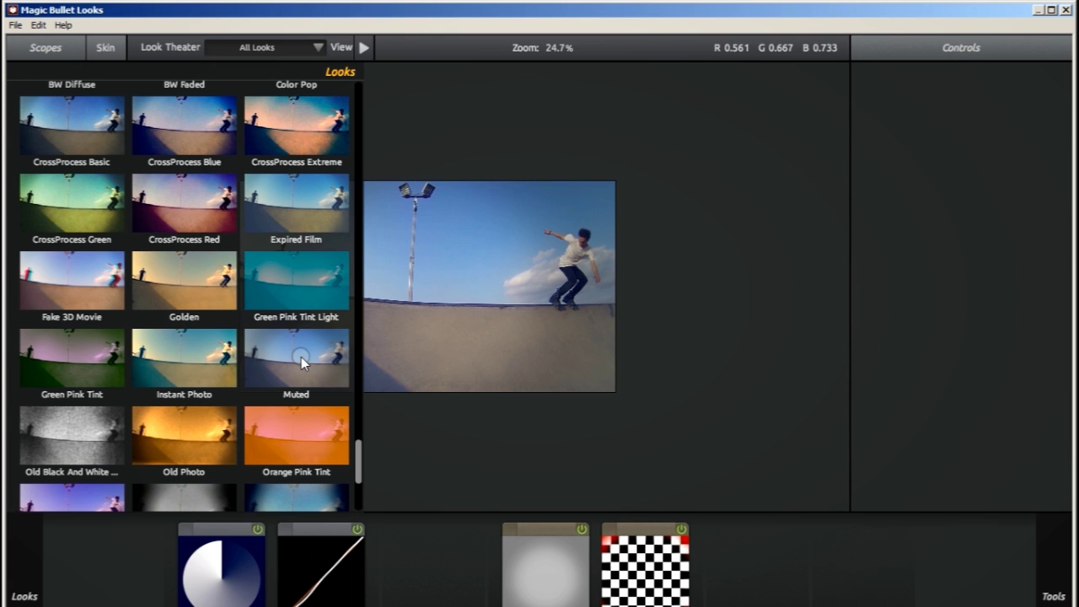
{"action": "left_click", "coordinate": [579, 532]}
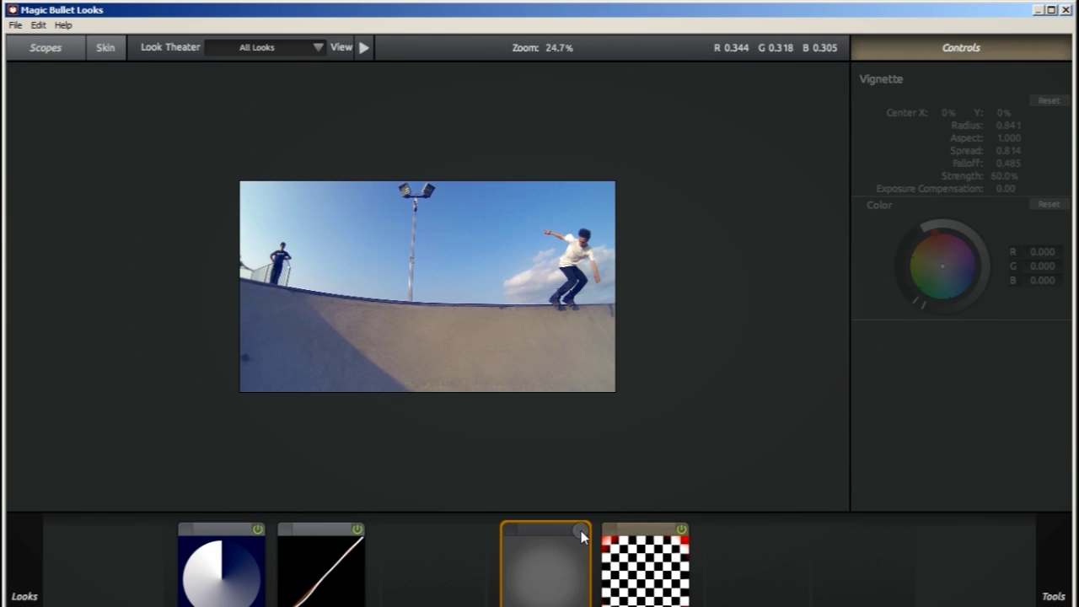
{"action": "left_click", "coordinate": [255, 531]}
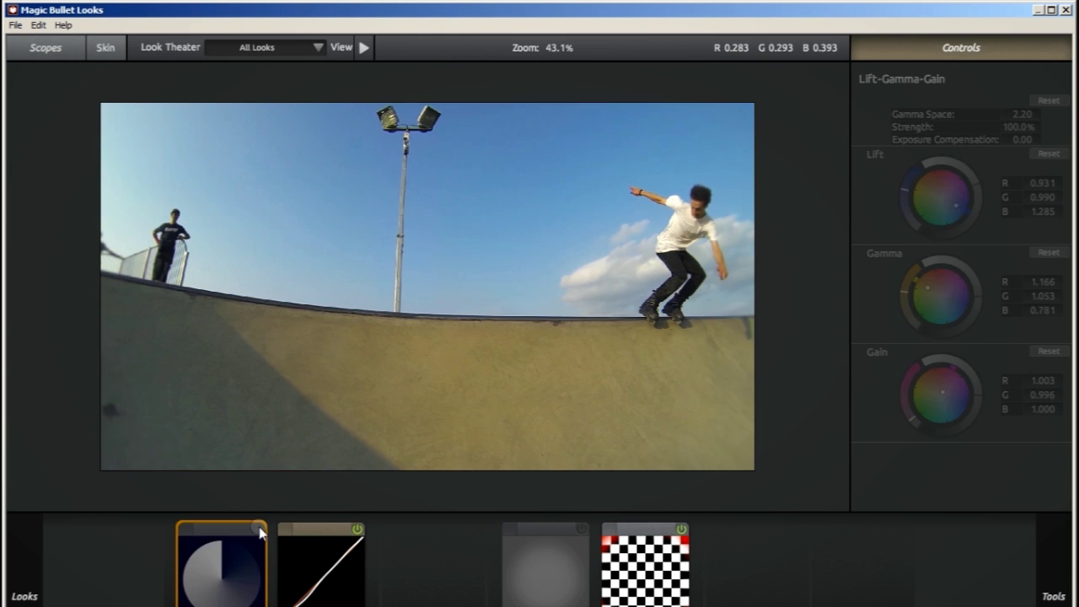
{"action": "left_click", "coordinate": [829, 508]}
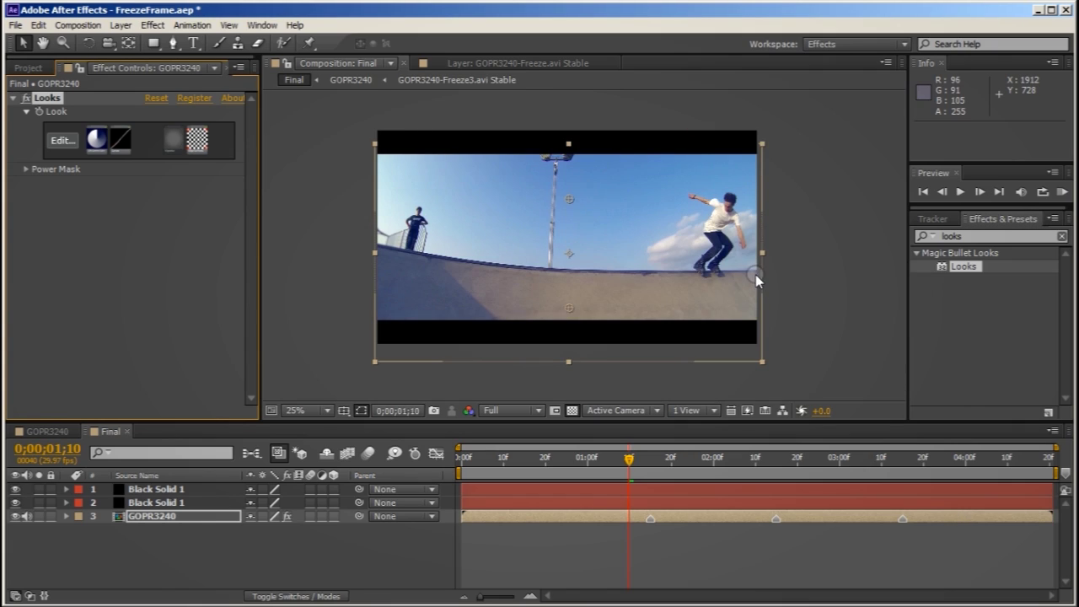
Examine the graded footage up close at 0;00;02;00
{"action": "scroll", "coordinate": [757, 280], "scroll_direction": "up", "scroll_amount": 2}
{"action": "scroll", "coordinate": [757, 280], "scroll_direction": "down", "scroll_amount": 2}
{"action": "left_click", "coordinate": [714, 459]}
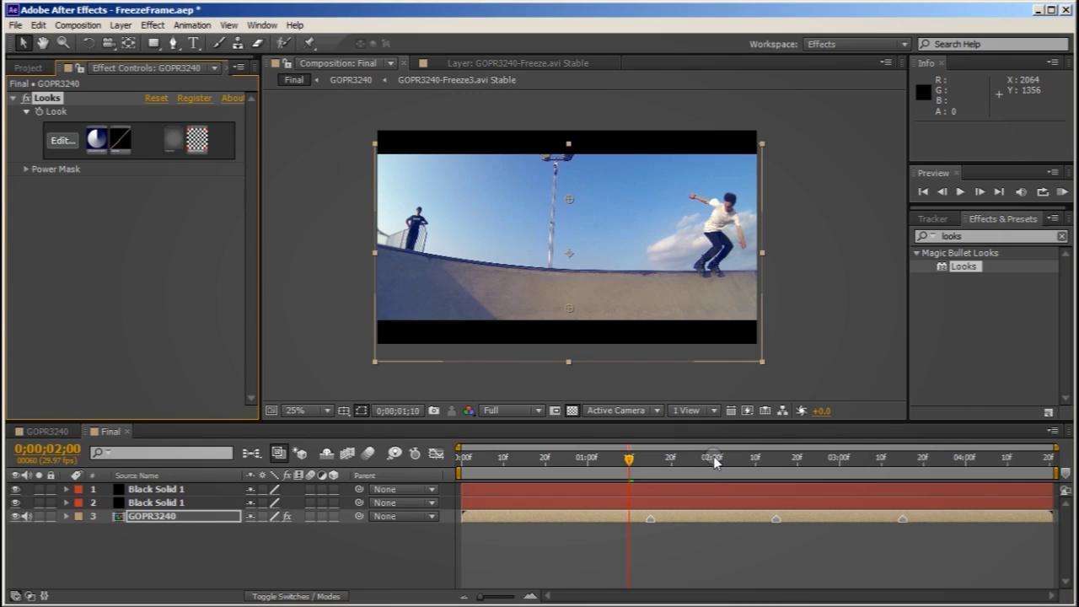
{"action": "left_click", "coordinate": [823, 269]}
{"action": "scroll", "coordinate": [734, 285], "scroll_direction": "up", "scroll_amount": 2}
{"action": "left_click_drag", "start_coordinate": [766, 242], "coordinate": [613, 285]}
{"action": "scroll", "coordinate": [620, 283], "scroll_direction": "down", "scroll_amount": 2}
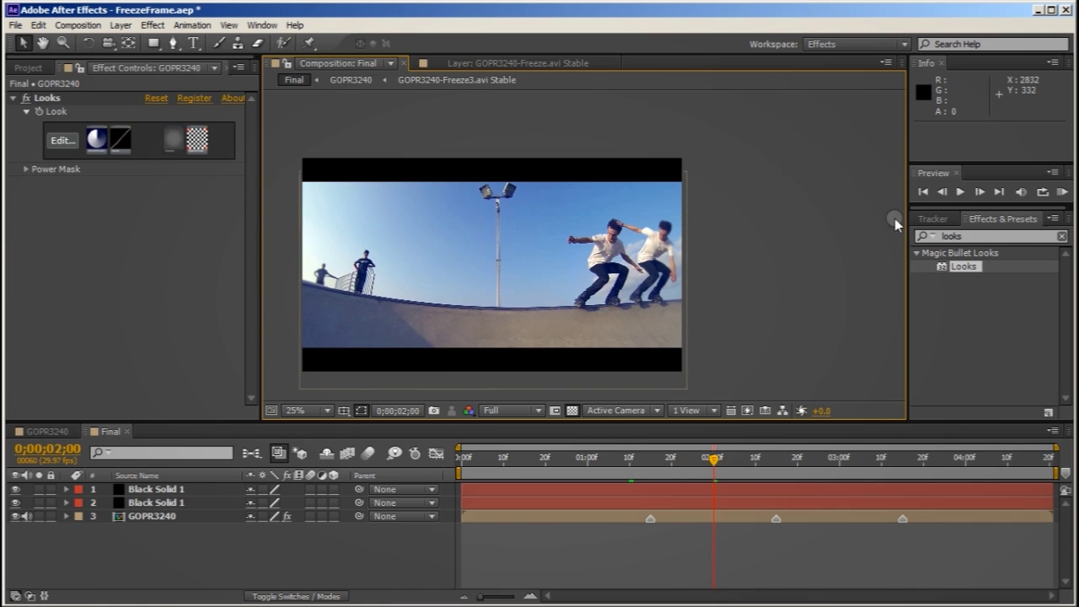
Add a Curves effect after Looks on the GOPR3240 layer and shape the RGB curve into a gentle S
{"action": "left_click", "coordinate": [992, 236]}
{"action": "type", "text": "cur"}
{"action": "left_click", "coordinate": [931, 201]}
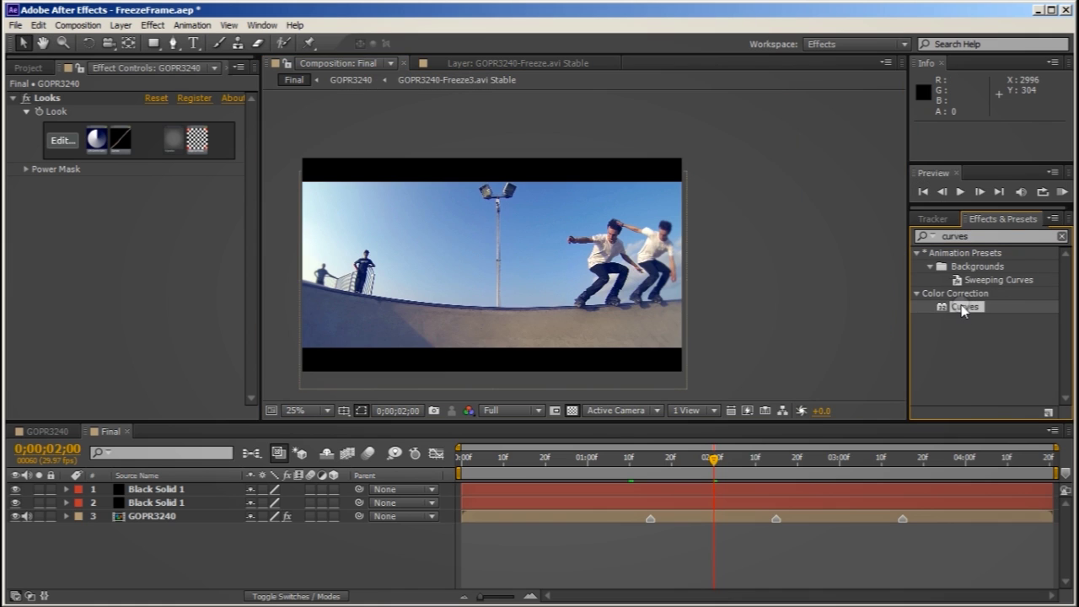
{"action": "left_click_drag", "start_coordinate": [138, 263], "coordinate": [135, 260]}
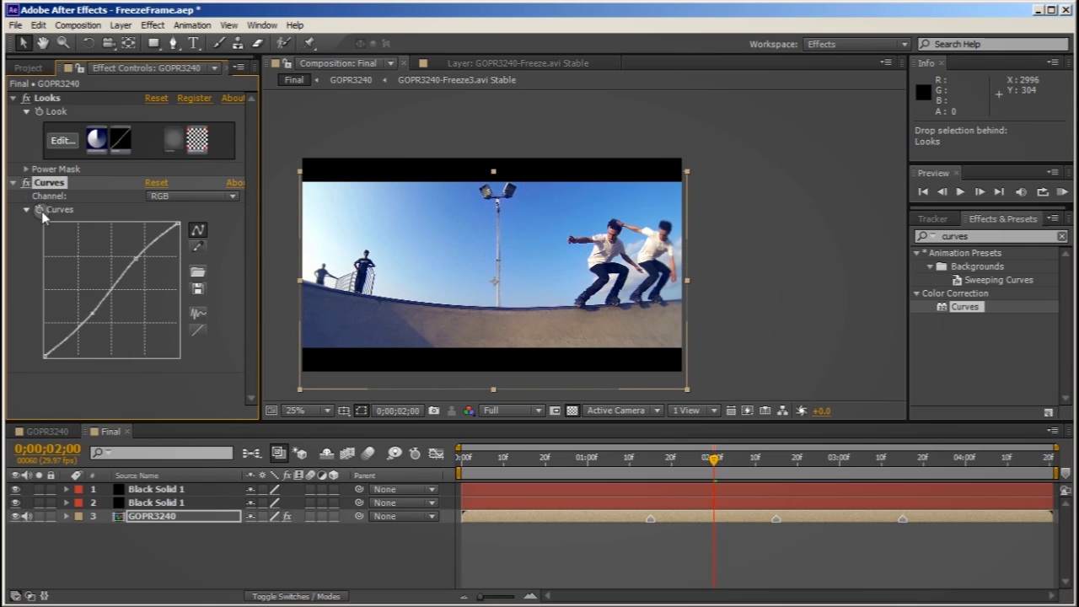
{"action": "left_click", "coordinate": [12, 182]}
{"action": "left_click", "coordinate": [13, 98]}
Inspect the graded skaters and add the Optical Flares effect after Curves on the GOPR3240 layer
{"action": "scroll", "coordinate": [653, 338], "scroll_direction": "up", "scroll_amount": 3}
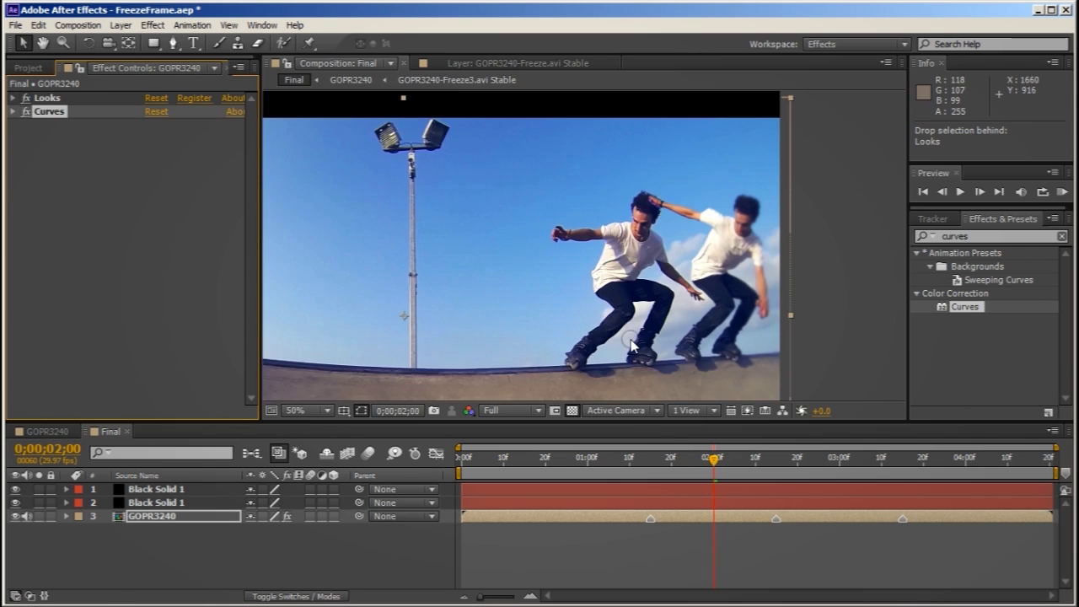
{"action": "scroll", "coordinate": [656, 339], "scroll_direction": "down", "scroll_amount": 1}
{"action": "key", "text": "space"}
{"action": "left_click_drag", "start_coordinate": [511, 289], "coordinate": [602, 260]}
{"action": "scroll", "coordinate": [602, 261], "scroll_direction": "down", "scroll_amount": 2}
{"action": "left_click", "coordinate": [961, 236]}
{"action": "type", "text": "optic"}
{"action": "left_click_drag", "start_coordinate": [965, 322], "coordinate": [110, 178]}
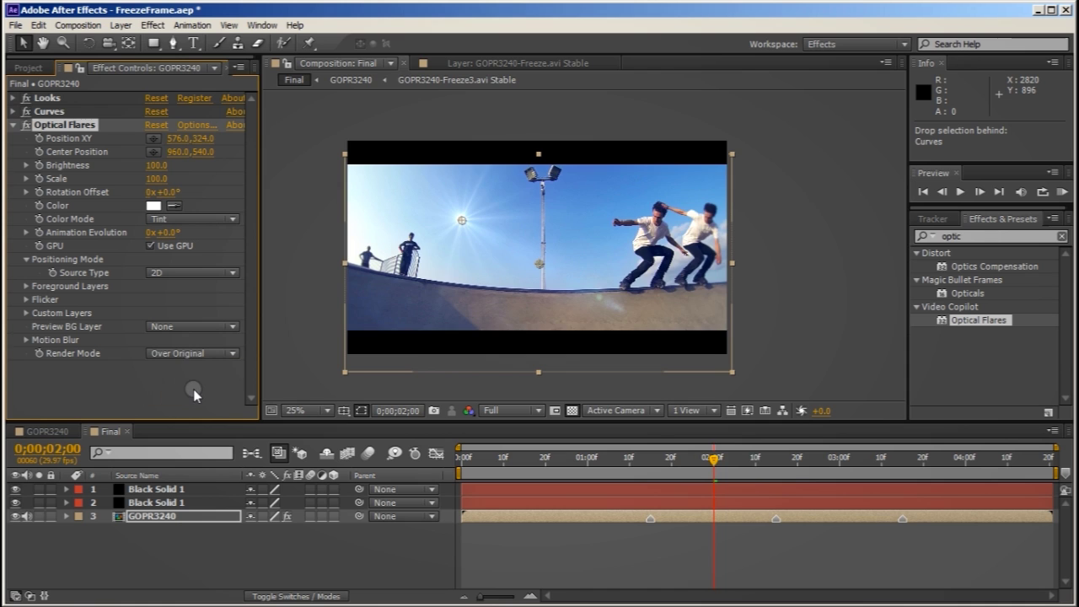
Move the flare just past the frame's upper-left corner and load the Vertical Limit preset from the Motion Graphics lens flares
{"action": "left_click_drag", "start_coordinate": [462, 223], "coordinate": [377, 171]}
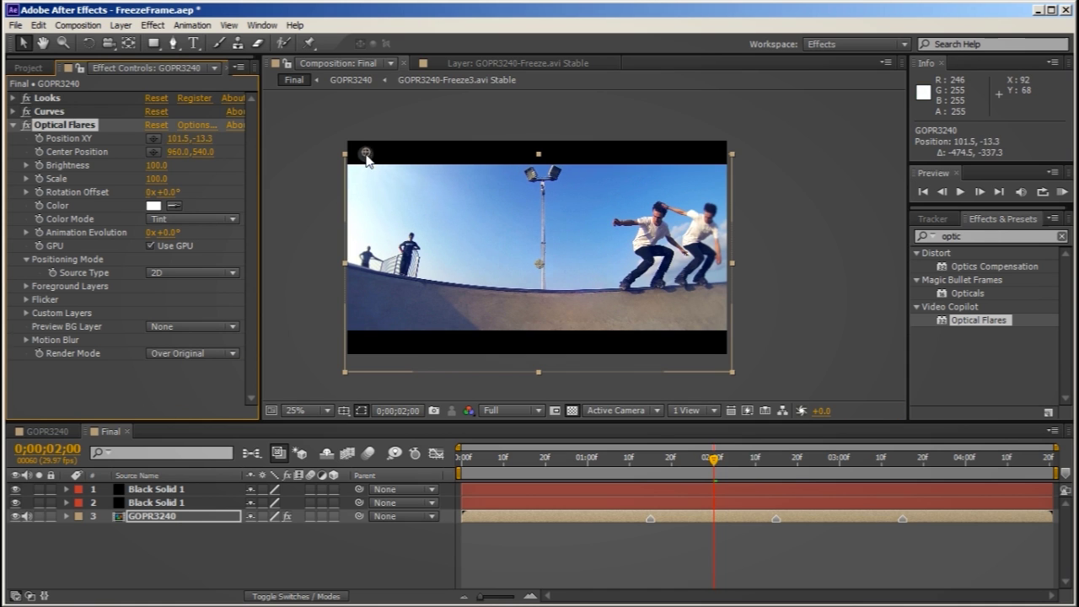
{"action": "left_click", "coordinate": [173, 125]}
{"action": "double_click", "coordinate": [936, 422]}
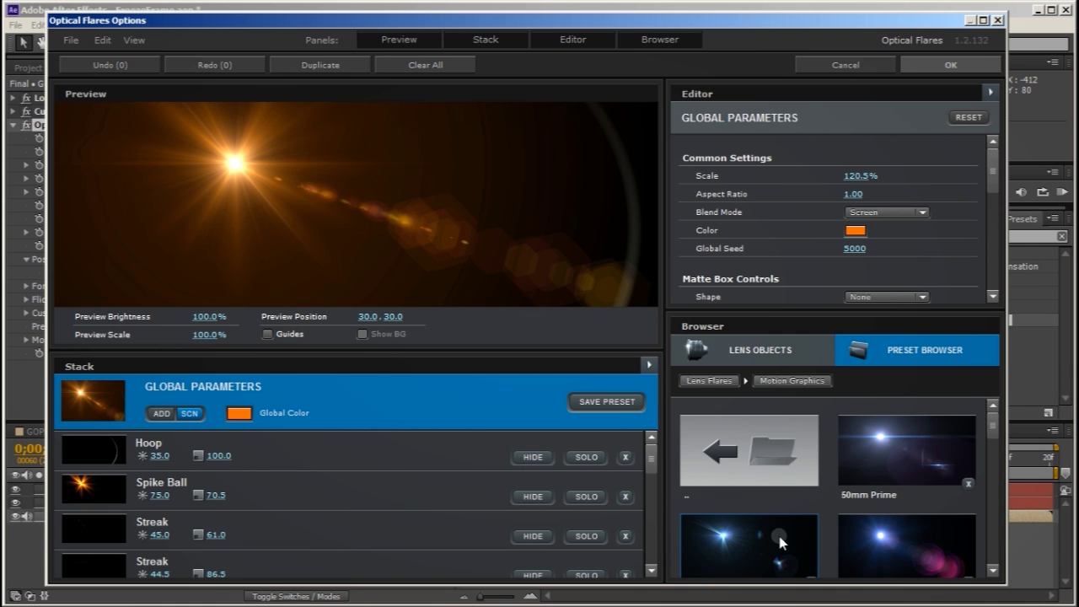
{"action": "left_click_drag", "start_coordinate": [996, 430], "coordinate": [1010, 565]}
{"action": "left_click", "coordinate": [909, 516]}
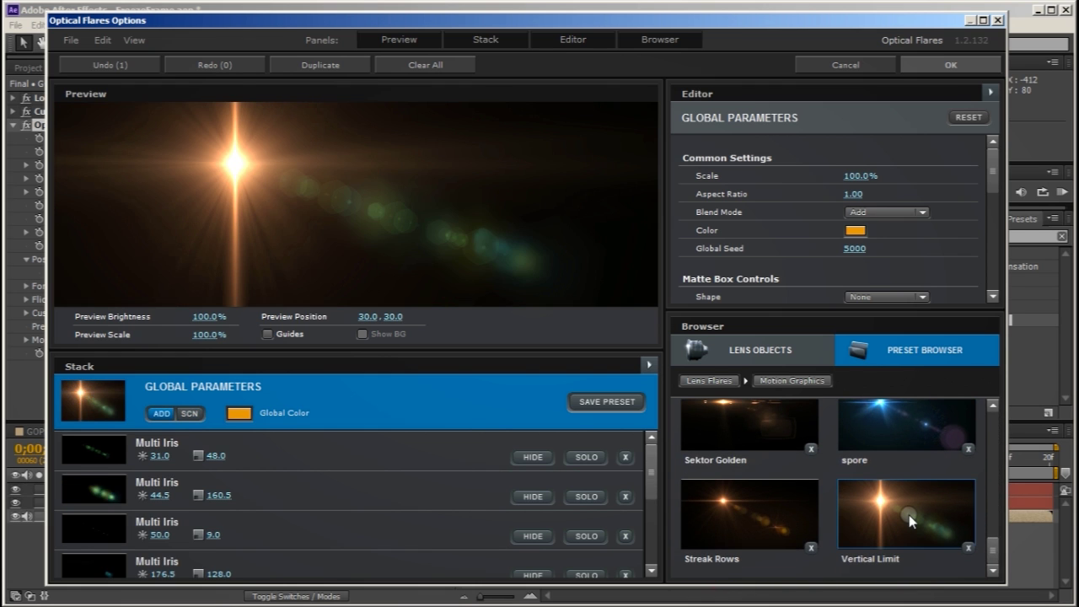
{"action": "left_click", "coordinate": [951, 64]}
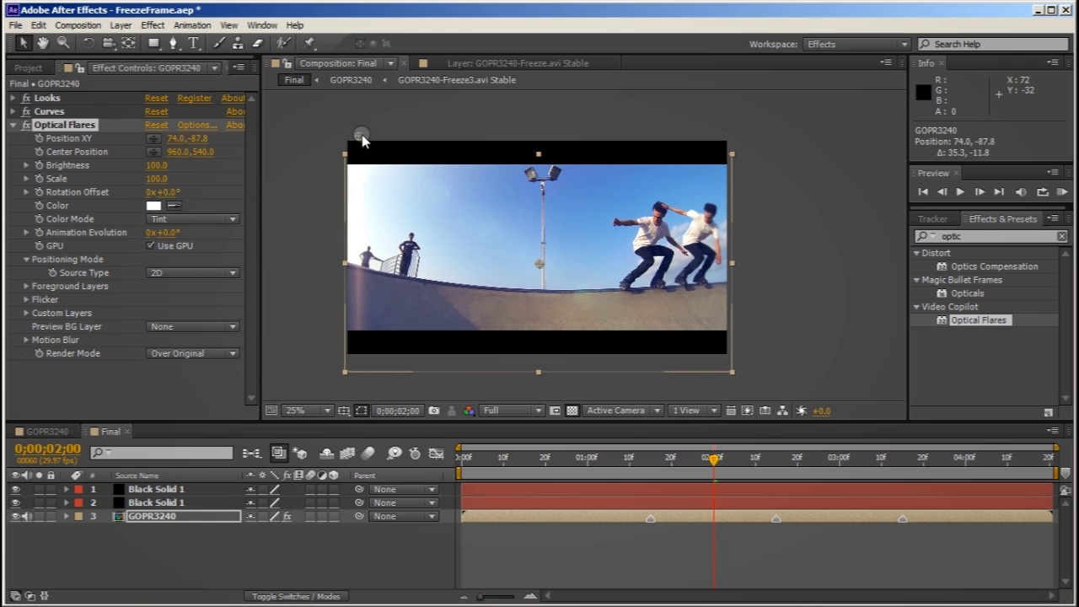
Place the flare at about -28, -41 with its center at about -279, 1089, and set Brightness to 220 and Scale to 170
{"action": "left_click_drag", "start_coordinate": [364, 143], "coordinate": [342, 154]}
{"action": "left_click_drag", "start_coordinate": [540, 263], "coordinate": [350, 395]}
{"action": "left_click_drag", "start_coordinate": [154, 166], "coordinate": [163, 165]}
{"action": "left_click_drag", "start_coordinate": [155, 178], "coordinate": [157, 178]}
{"action": "left_click_drag", "start_coordinate": [349, 395], "coordinate": [287, 377]}
{"action": "scroll", "coordinate": [602, 266], "scroll_direction": "up", "scroll_amount": 1}
{"action": "scroll", "coordinate": [602, 266], "scroll_direction": "down", "scroll_amount": 1}
{"action": "key", "text": "space"}
{"action": "left_click_drag", "start_coordinate": [563, 264], "coordinate": [596, 246]}
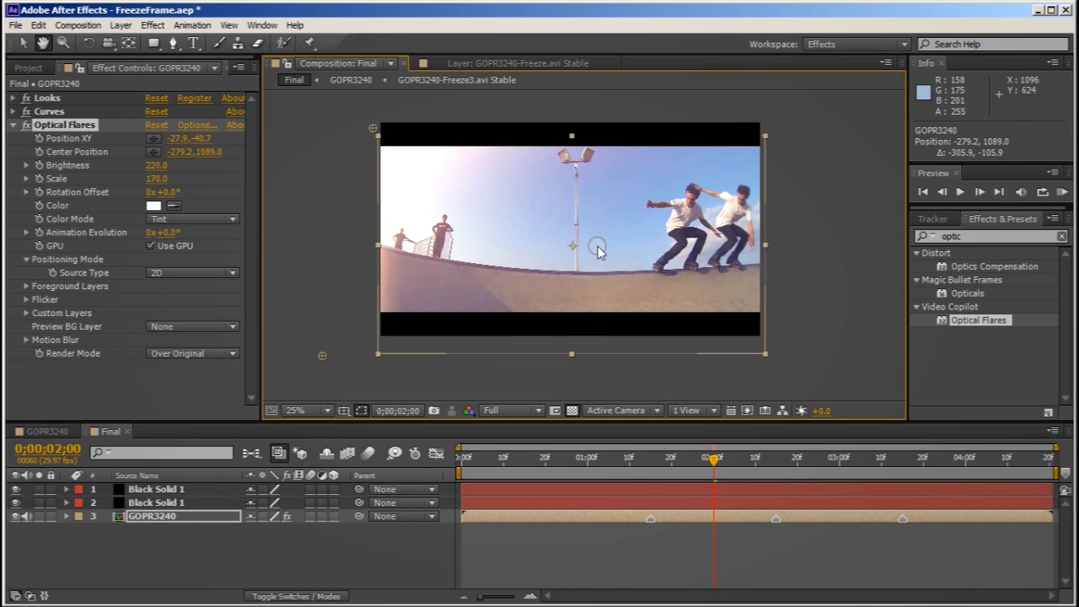
{"action": "left_click", "coordinate": [13, 124]}
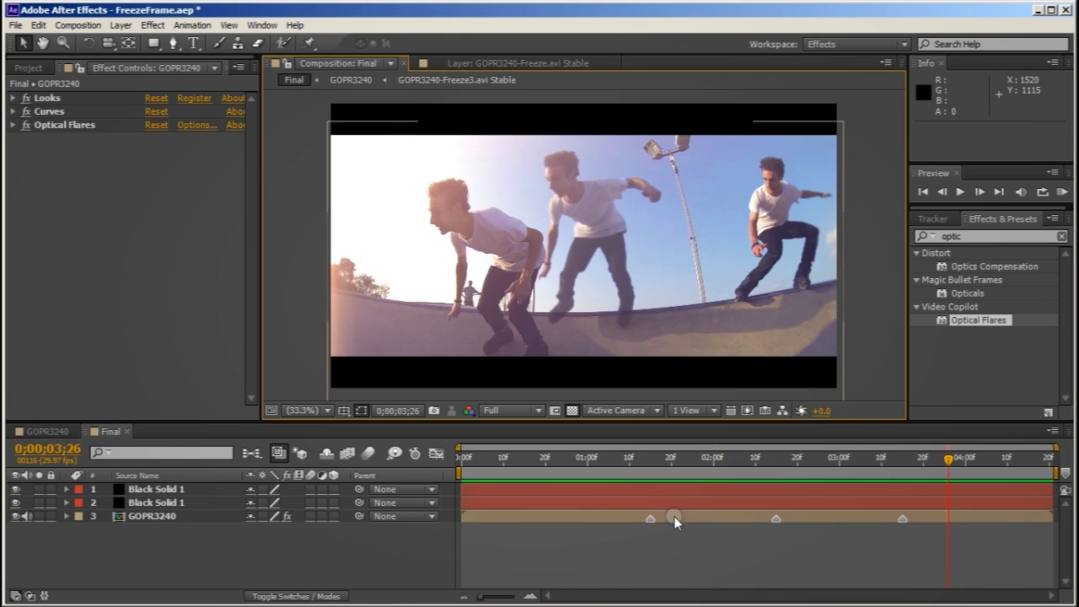
Add the Final composition to the render queue with the H264 15bit output module and start rendering
{"action": "left_click", "coordinate": [257, 537]}
{"action": "key", "text": "ctrl+m"}
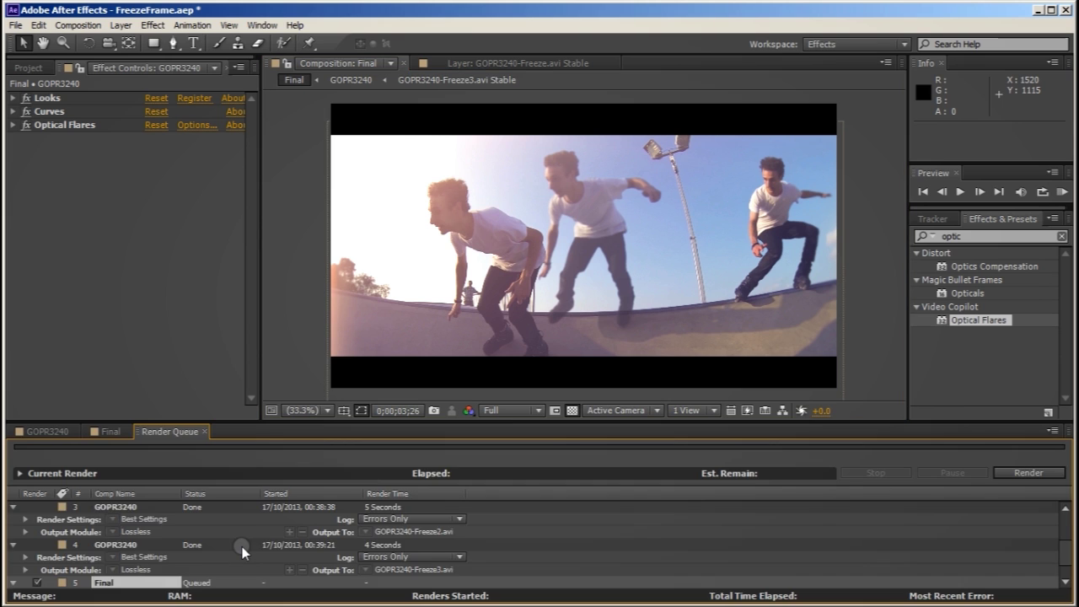
{"action": "left_click", "coordinate": [112, 583]}
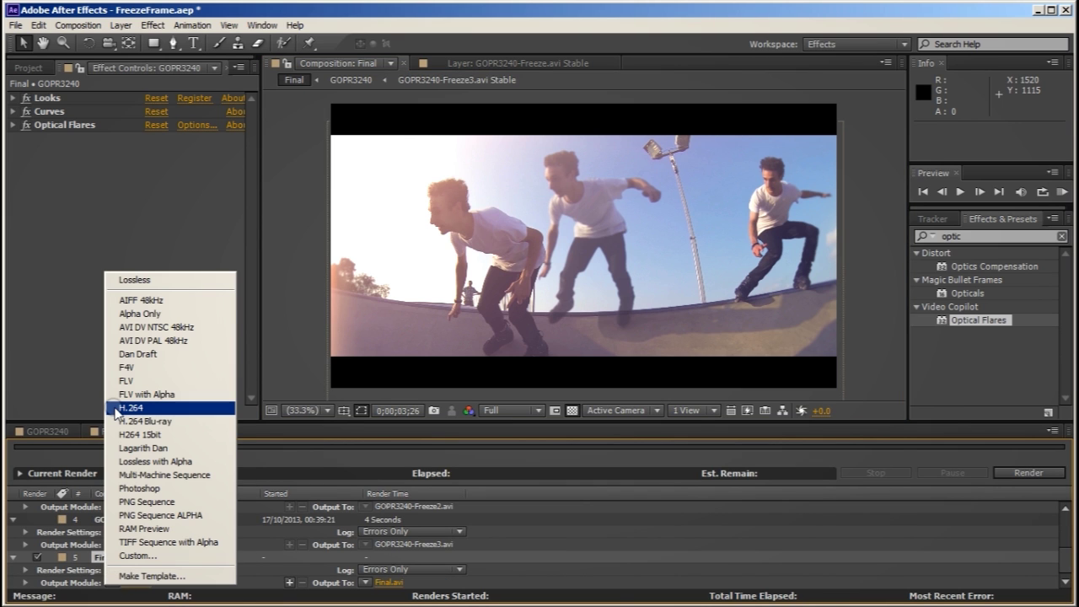
{"action": "left_click", "coordinate": [128, 435]}
{"action": "left_click", "coordinate": [1012, 466]}
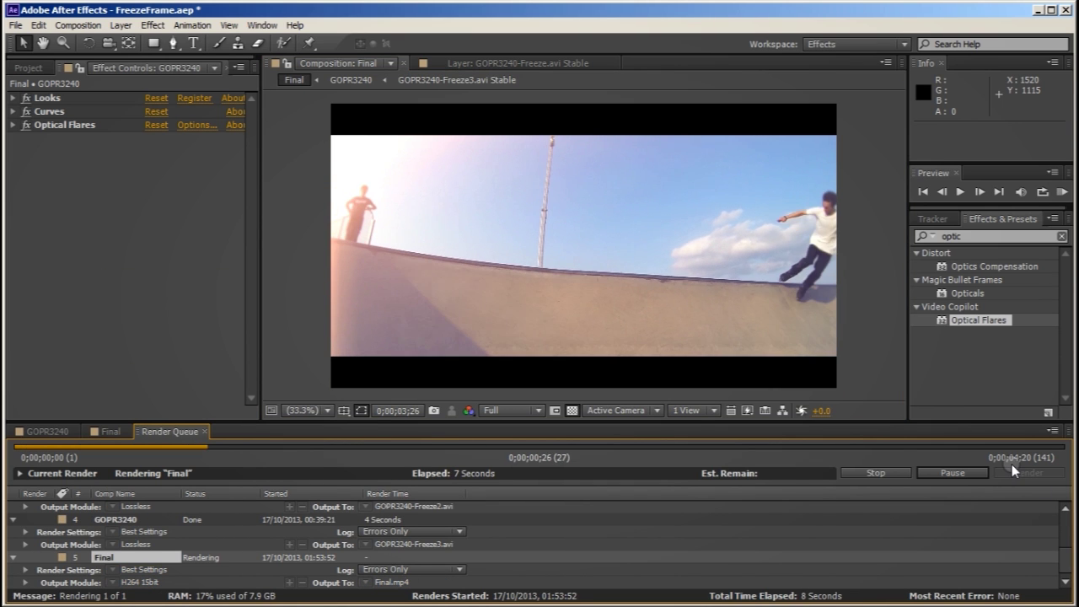